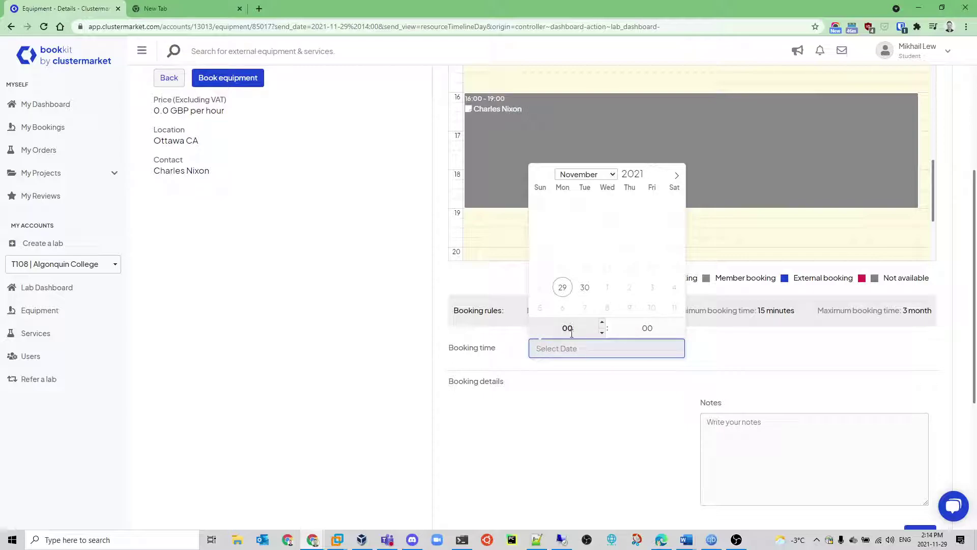
- Pick 29 November 2021 as the booking date with a 14:15 start time
{"action": "left_click", "coordinate": [563, 293]}
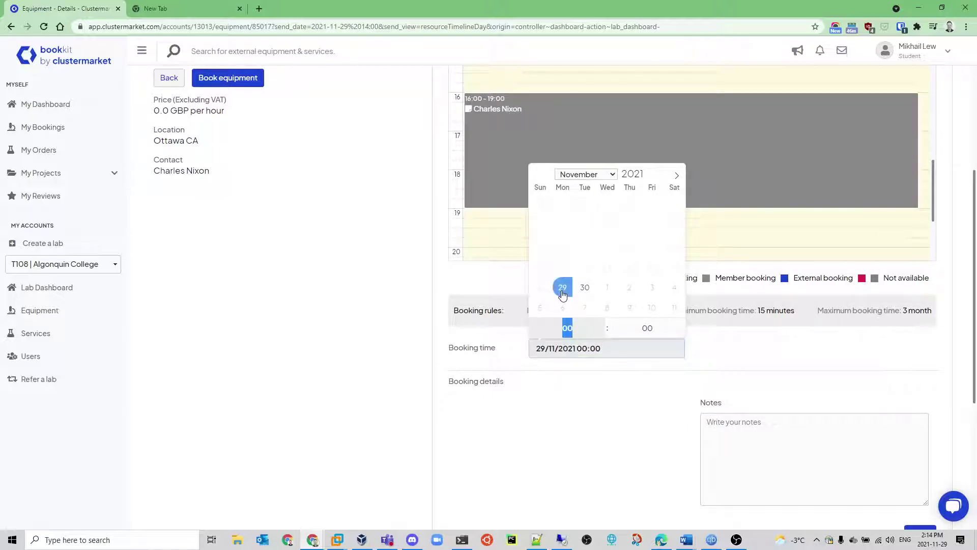
{"action": "left_click", "coordinate": [603, 323]}
{"action": "left_click", "coordinate": [603, 323]}
{"action": "left_click", "coordinate": [603, 322]}
{"action": "left_click", "coordinate": [602, 322]}
{"action": "left_click", "coordinate": [603, 322]}
{"action": "left_click", "coordinate": [603, 323]}
{"action": "left_click", "coordinate": [602, 322]}
{"action": "left_click", "coordinate": [603, 322]}
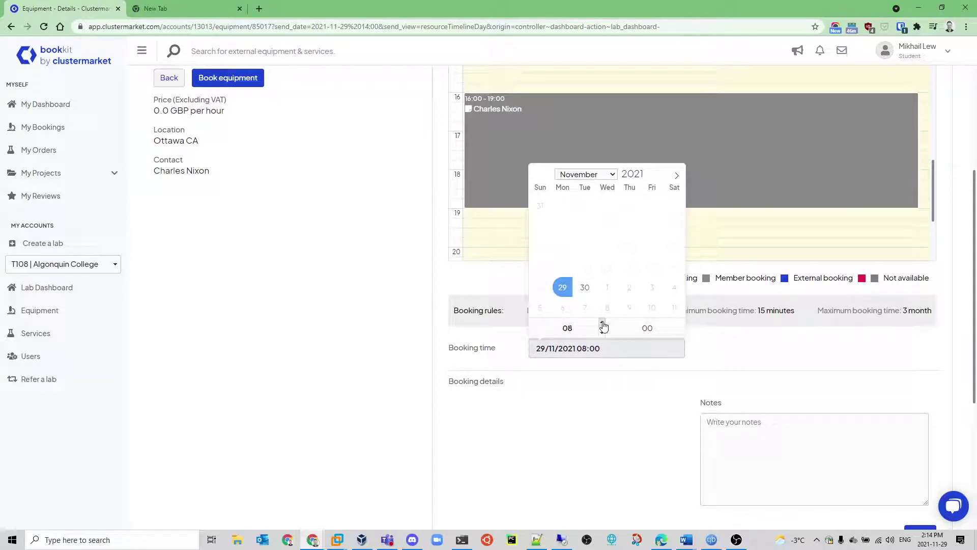
{"action": "left_click", "coordinate": [602, 323]}
{"action": "left_click", "coordinate": [602, 322]}
{"action": "left_click", "coordinate": [603, 323]}
{"action": "left_click", "coordinate": [603, 323]}
{"action": "left_click", "coordinate": [682, 321]}
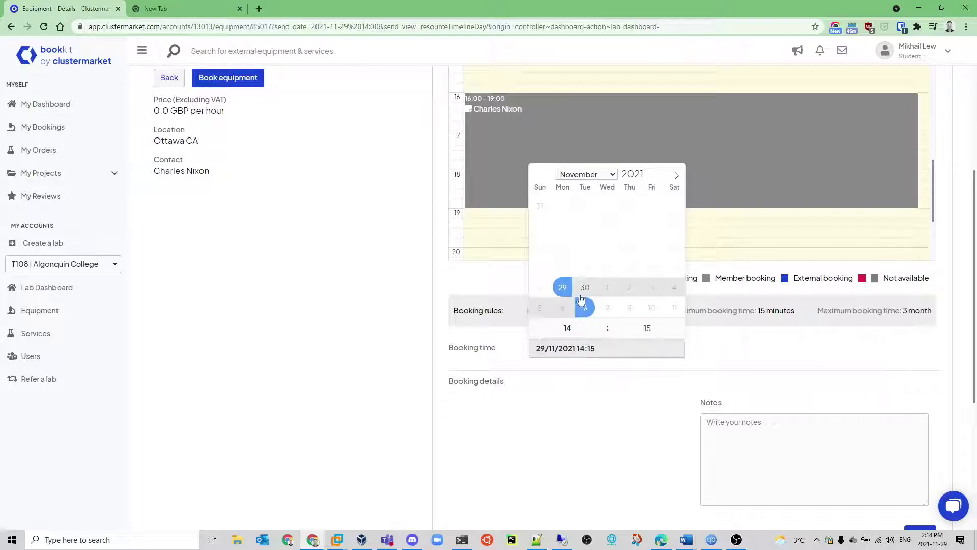
- Set the end to 29 November at 15:30 and book the equipment
{"action": "left_click", "coordinate": [563, 286]}
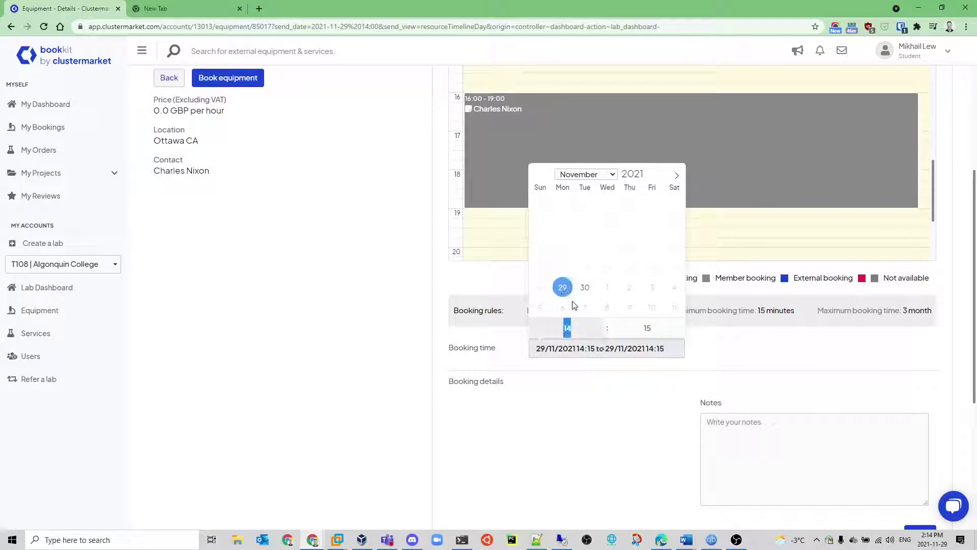
{"action": "left_click", "coordinate": [602, 322]}
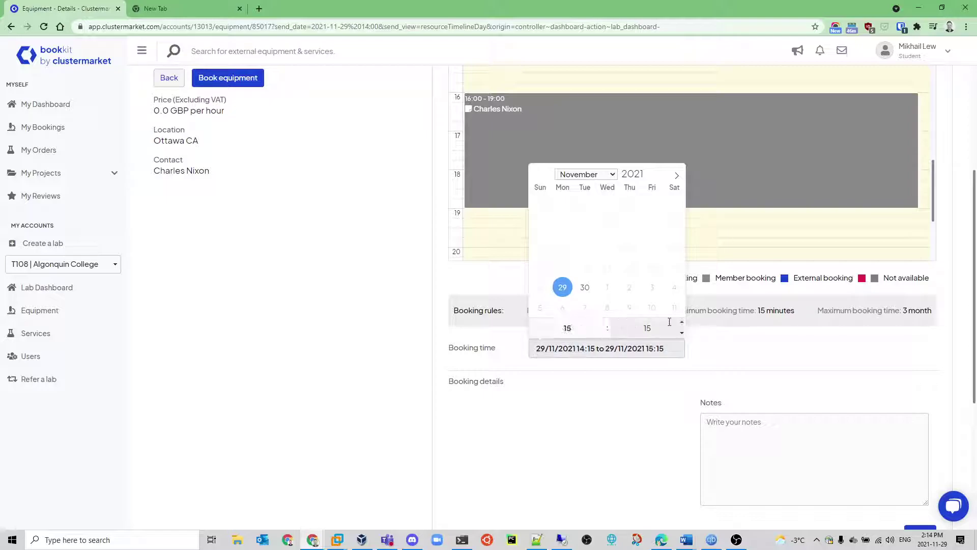
{"action": "left_click", "coordinate": [682, 322]}
{"action": "left_click", "coordinate": [685, 416]}
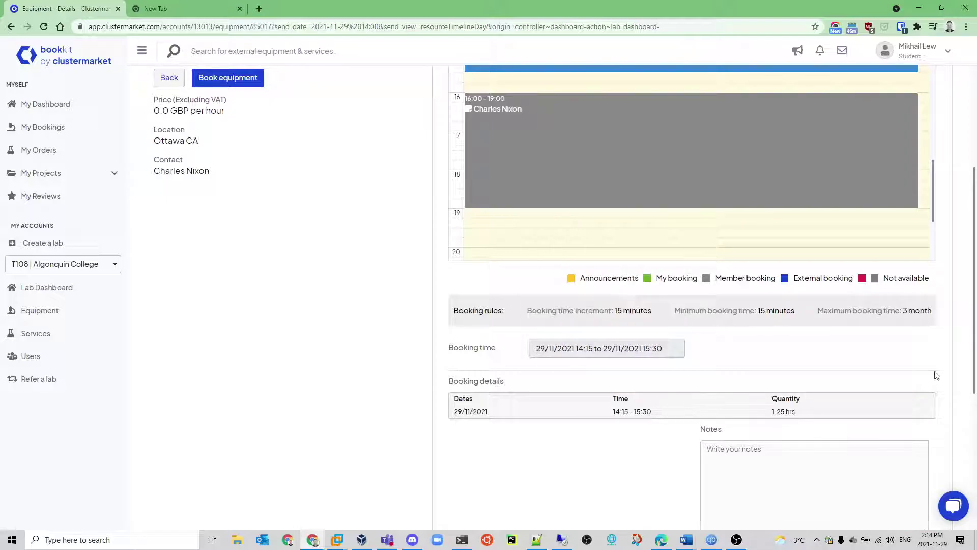
{"action": "scroll", "coordinate": [969, 436], "scroll_direction": "down", "scroll_amount": 4}
{"action": "left_click", "coordinate": [919, 358]}
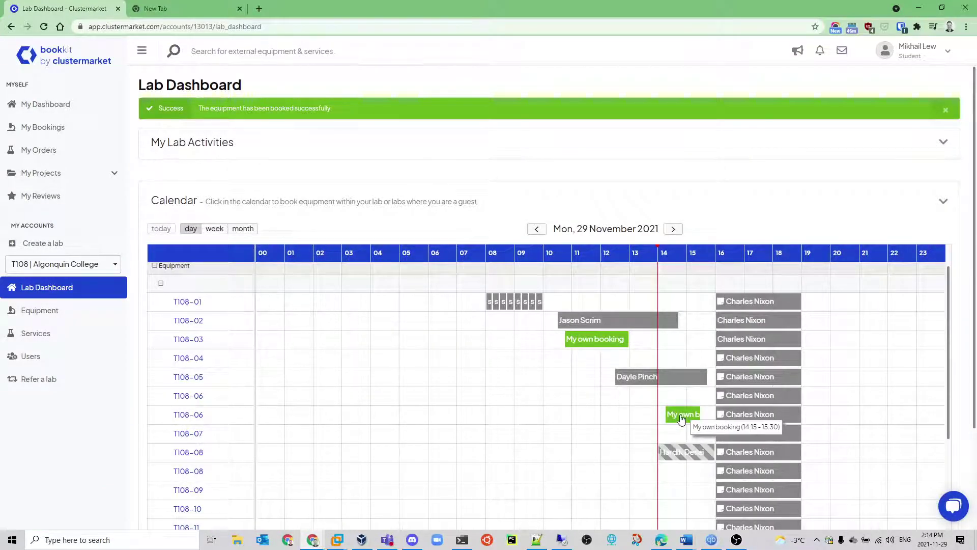
- Open the T108-06 own booking and expand its equipment details section
{"action": "scroll", "coordinate": [677, 394], "scroll_direction": "down", "scroll_amount": 5}
{"action": "scroll", "coordinate": [648, 286], "scroll_direction": "up", "scroll_amount": 3}
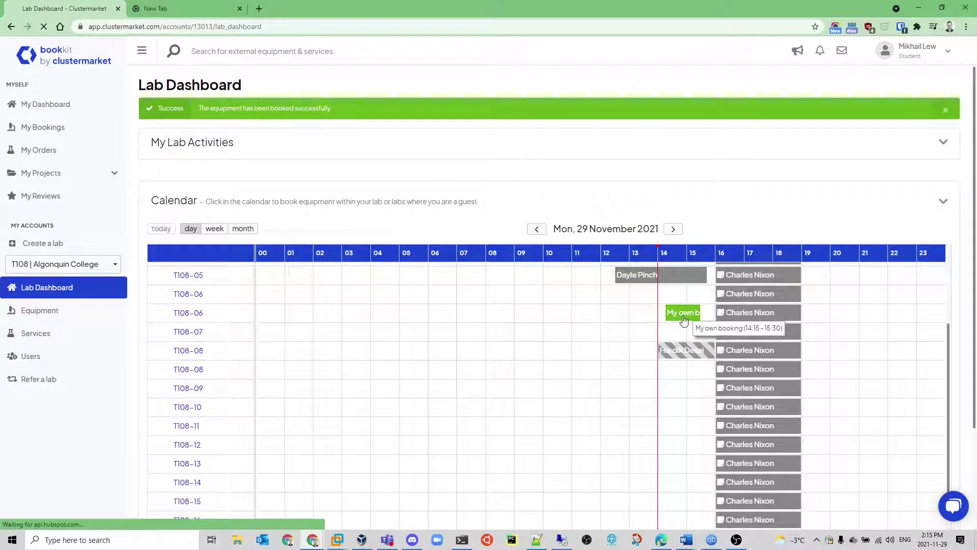
{"action": "left_click", "coordinate": [683, 316]}
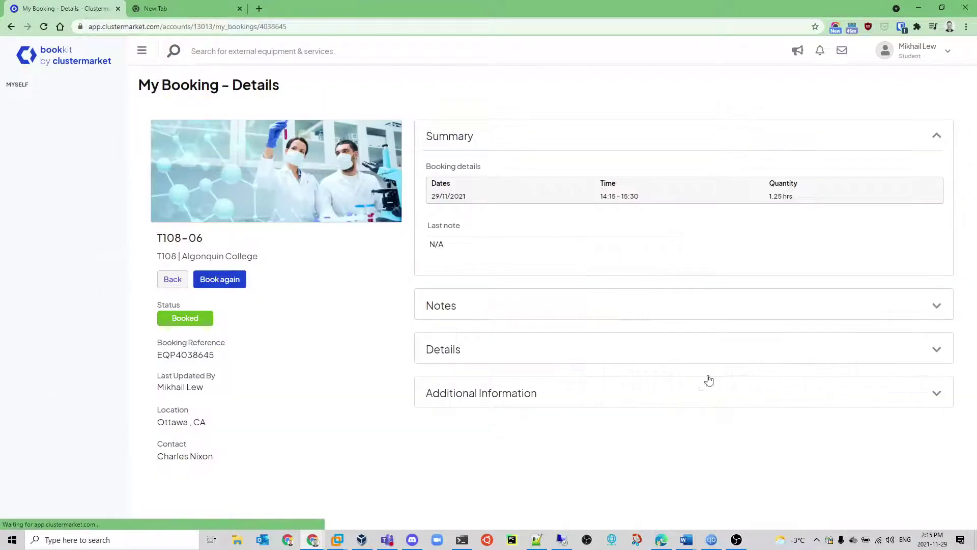
{"action": "left_click", "coordinate": [924, 351]}
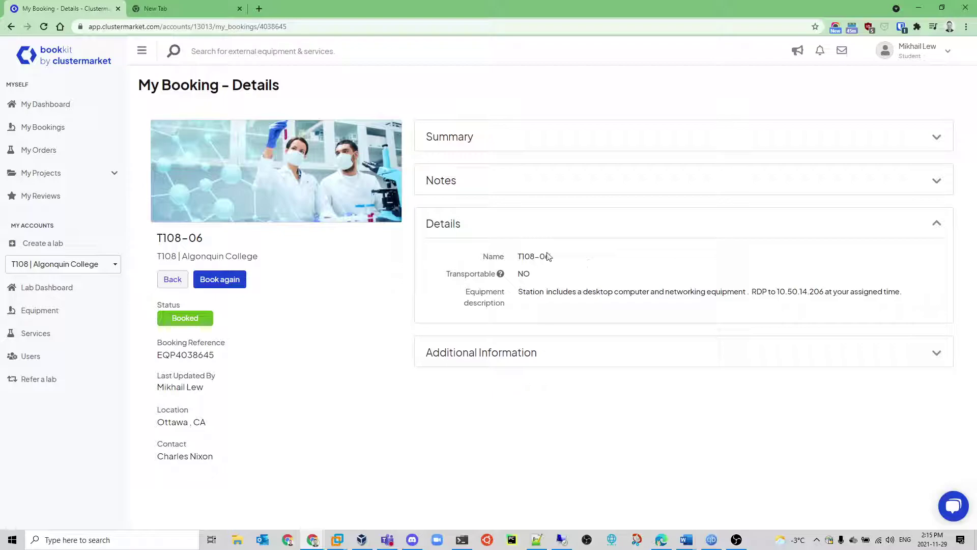
- Highlight the 06 in T108-06 and the end of the RDP address 10.50.14.206
{"action": "left_click_drag", "start_coordinate": [540, 256], "coordinate": [556, 260]}
{"action": "left_click", "coordinate": [546, 261]}
{"action": "left_click_drag", "start_coordinate": [541, 258], "coordinate": [574, 264]}
{"action": "left_click_drag", "start_coordinate": [813, 292], "coordinate": [826, 293]}
{"action": "left_click_drag", "start_coordinate": [541, 257], "coordinate": [560, 260]}
{"action": "mouse_move", "coordinate": [814, 294]}
{"action": "left_mouse_down"}
{"action": "mouse_move", "coordinate": [830, 294]}
{"action": "mouse_move", "coordinate": [779, 294]}
{"action": "mouse_move", "coordinate": [826, 294]}
{"action": "left_mouse_up"}
{"action": "key", "text": "ctrl+c"}
{"action": "left_click", "coordinate": [775, 292]}
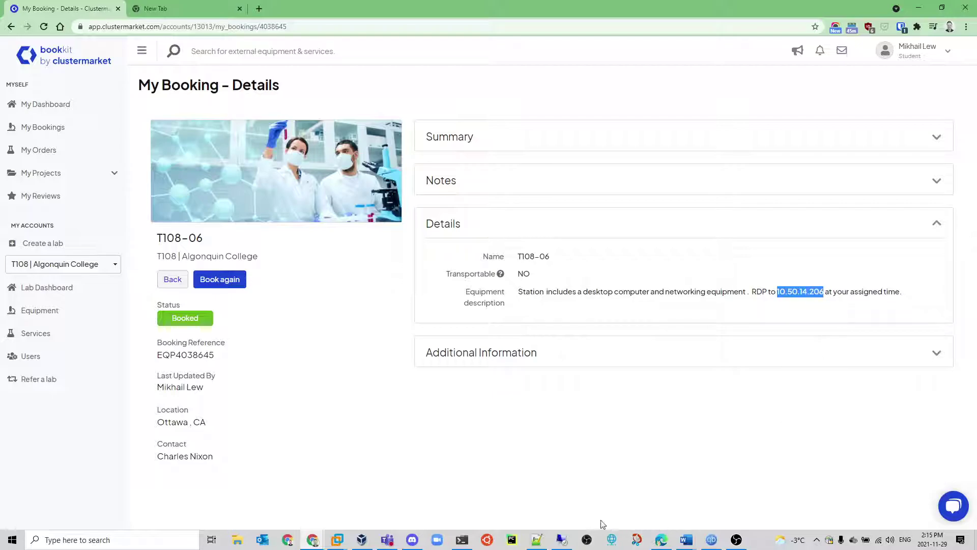
- Open Remote Desktop Connection with target computer 10.50.14.206 and show the extra options
{"action": "left_click", "coordinate": [562, 540]}
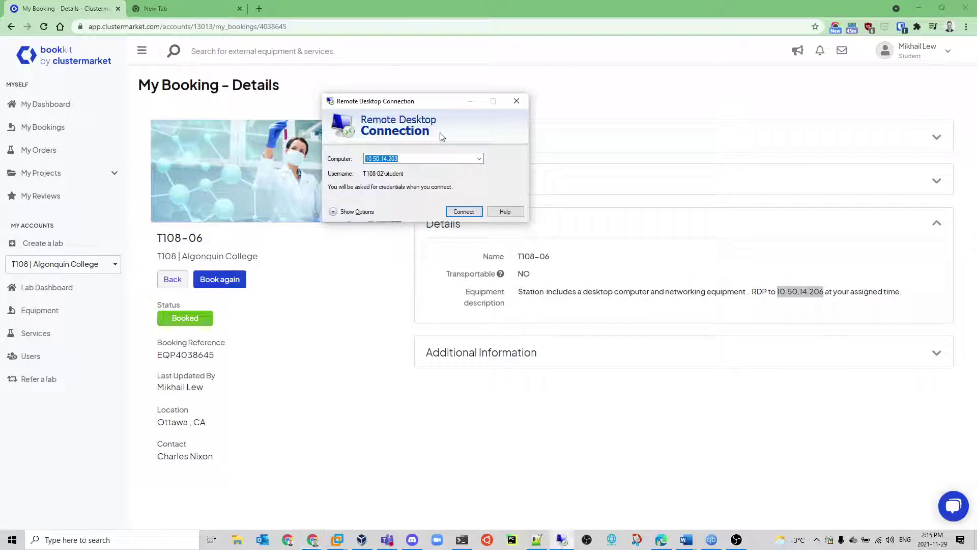
{"action": "left_click", "coordinate": [416, 157]}
{"action": "key", "text": "ctrl+a"}
{"action": "key", "text": "ctrl+v"}
{"action": "left_click", "coordinate": [352, 212]}
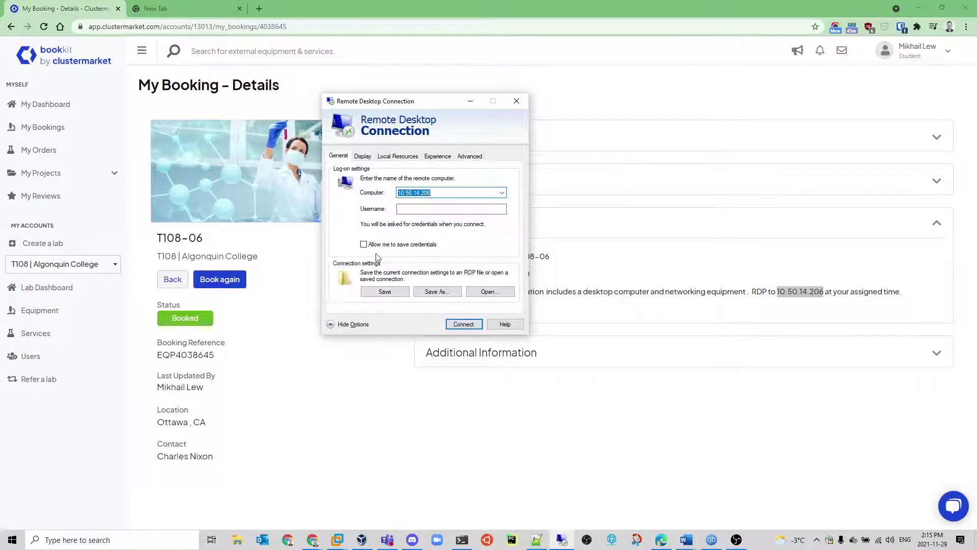
- Enter the username, connect, type the account password, and accept the certificate warning
{"action": "left_click", "coordinate": [430, 209]}
{"action": "type", "text": "st"}
{"action": "left_click", "coordinate": [461, 324]}
{"action": "type", "text": "p"}
{"action": "key", "text": "Return"}
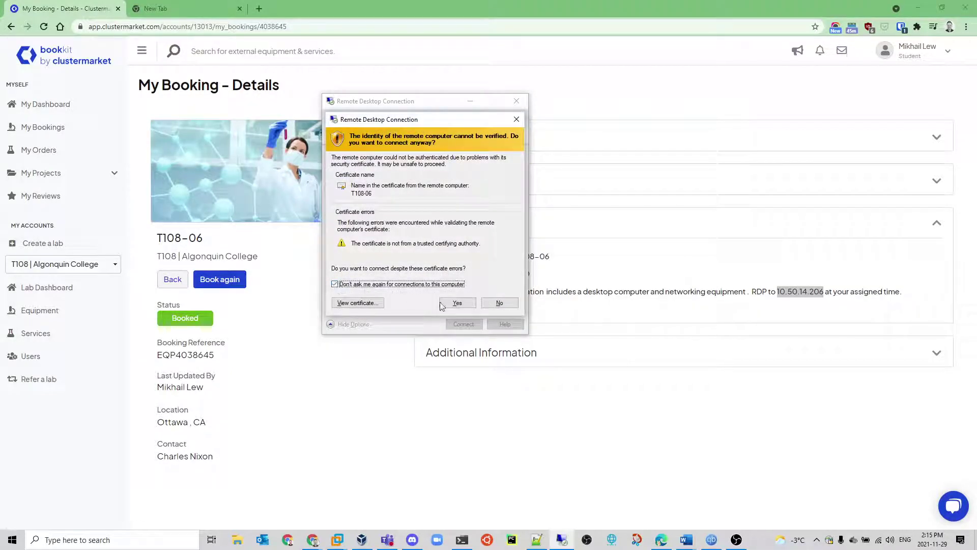
{"action": "left_click", "coordinate": [458, 302]}
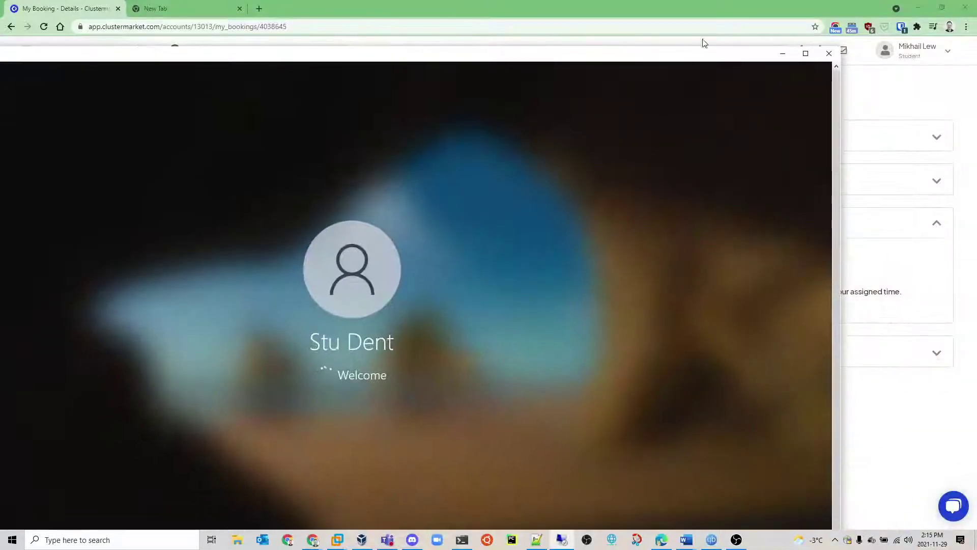
- Maximize the remote session and create a desktop folder named shared beside the icons
{"action": "left_click", "coordinate": [805, 54]}
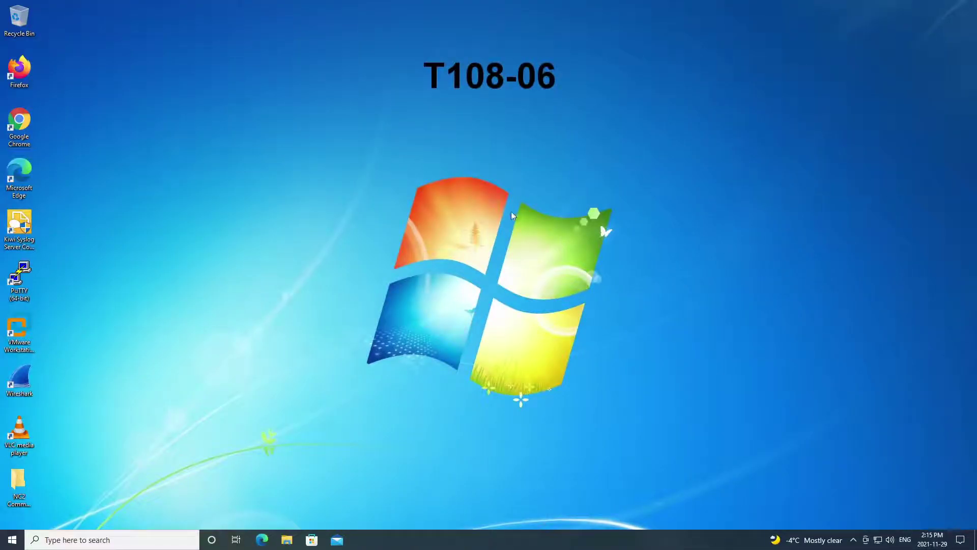
{"action": "right_click", "coordinate": [176, 158]}
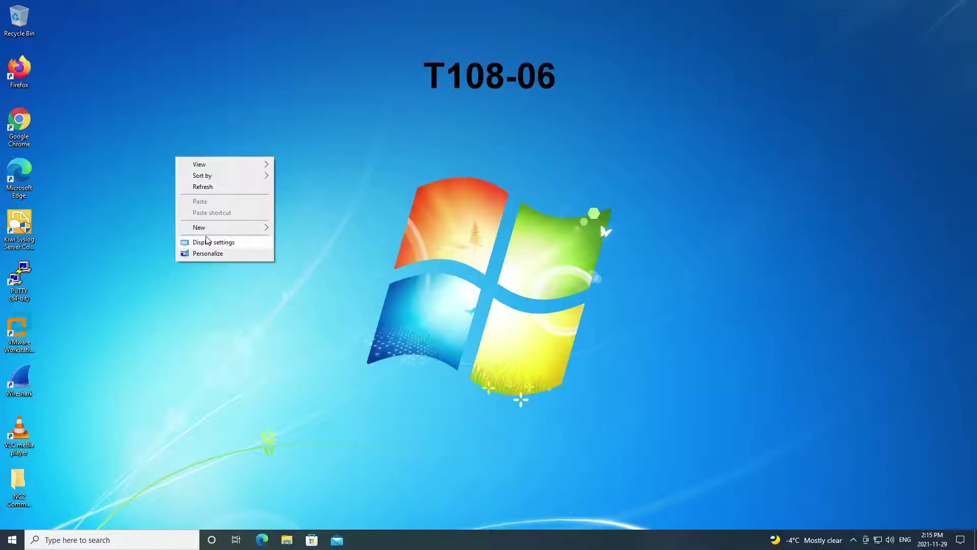
{"action": "mouse_move", "coordinate": [209, 228]}
{"action": "left_click", "coordinate": [294, 227]}
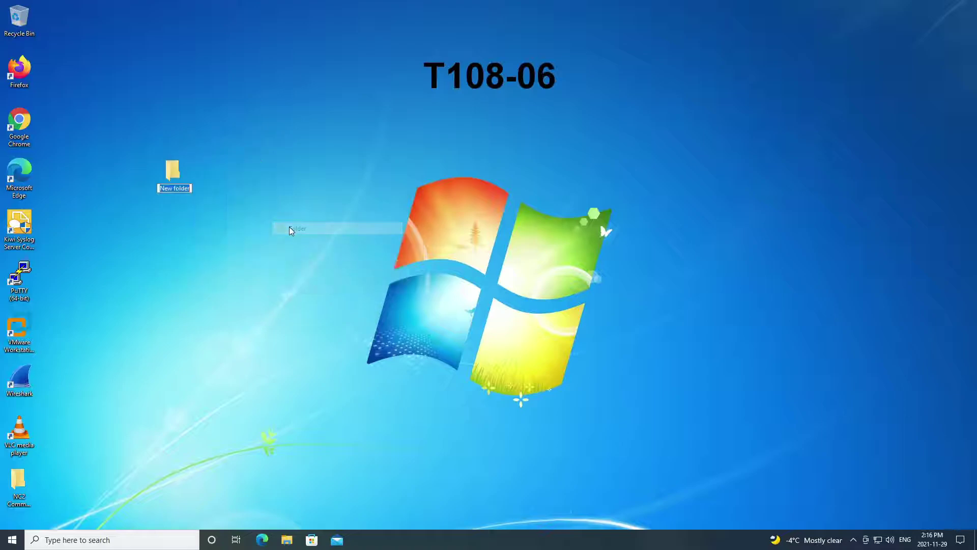
{"action": "type", "text": "shared"}
{"action": "key", "text": "Return"}
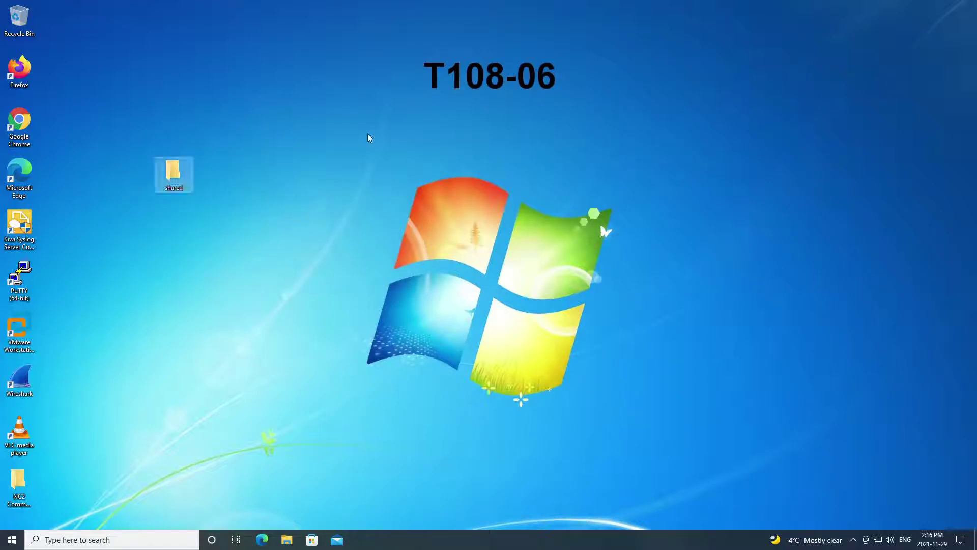
{"action": "left_click_drag", "start_coordinate": [180, 176], "coordinate": [102, 164]}
{"action": "left_click", "coordinate": [196, 153]}
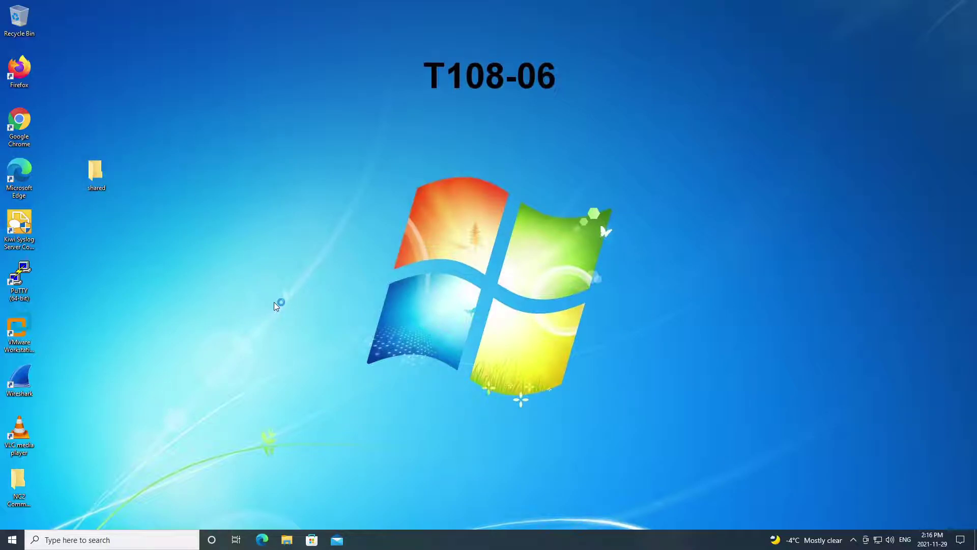
- Launch Network Connections by running ncpa.cpl
{"action": "key", "text": "super+r"}
{"action": "type", "text": "ncpa.cpl"}
{"action": "key", "text": "Return"}
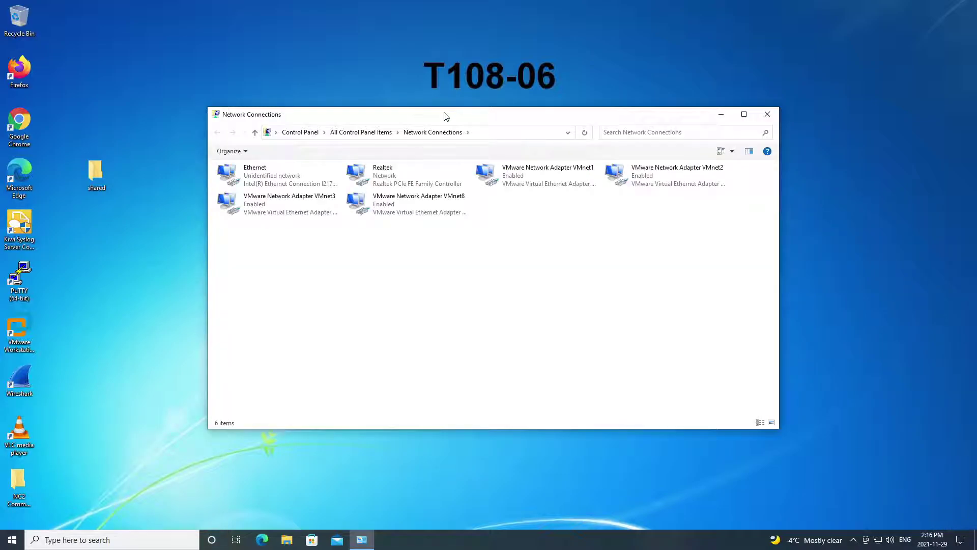
- Resize and reposition Network Connections, select the Ethernet adapter, and launch VMware Workstation
{"action": "left_click_drag", "start_coordinate": [446, 116], "coordinate": [501, 88]}
{"action": "left_click_drag", "start_coordinate": [833, 402], "coordinate": [700, 378]}
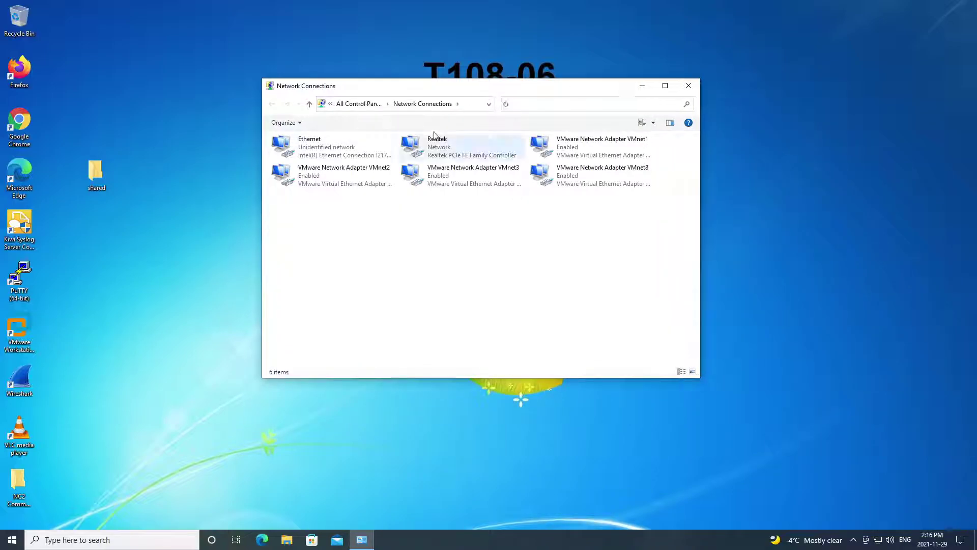
{"action": "left_click_drag", "start_coordinate": [407, 86], "coordinate": [592, 68]}
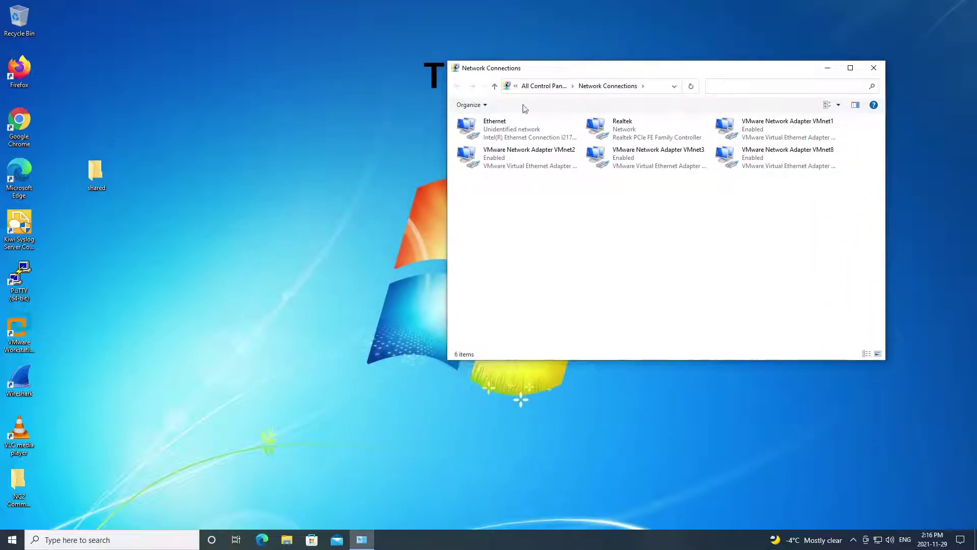
{"action": "left_click", "coordinate": [510, 139]}
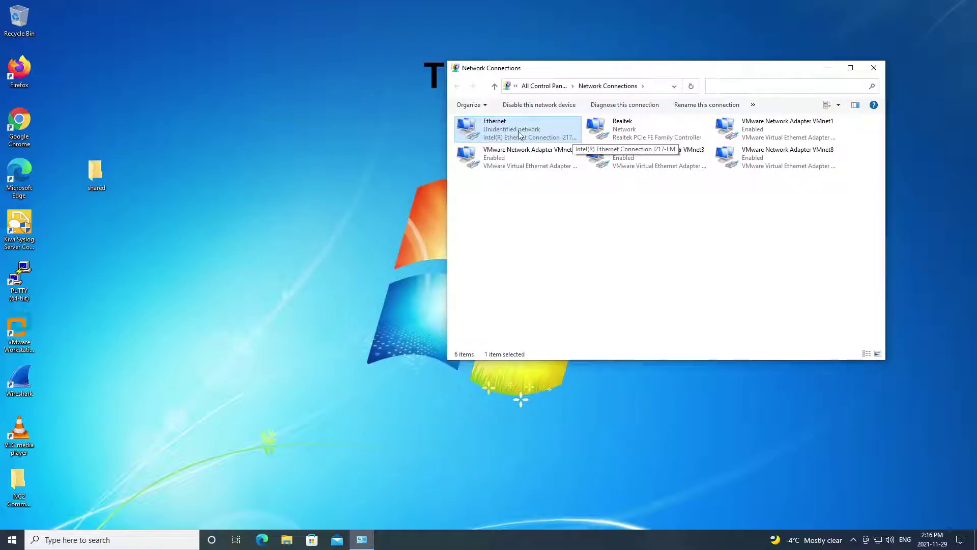
{"action": "left_click", "coordinate": [22, 329]}
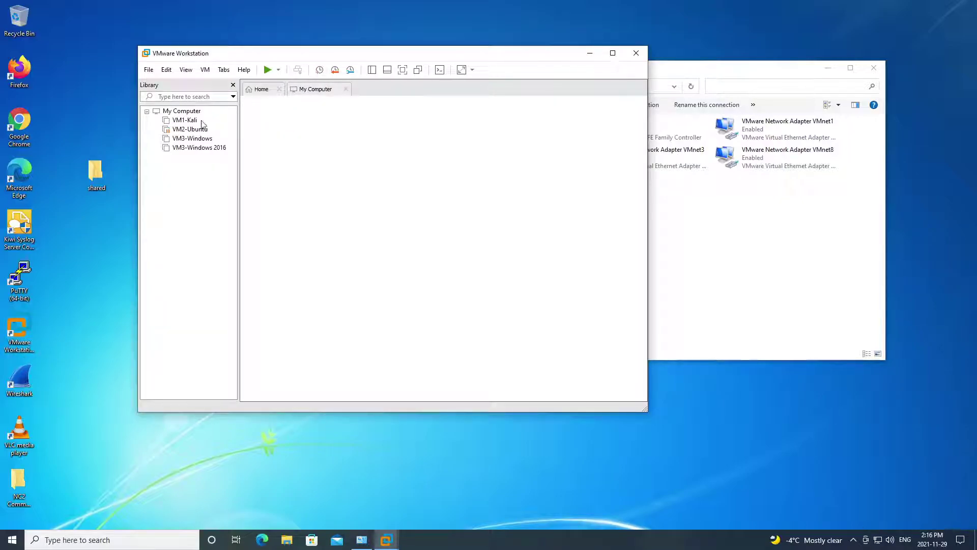
- Show the VM1-Kali summary and close the VM3-Windows 2016 and VM2-Ubuntu tabs
{"action": "left_click", "coordinate": [194, 121]}
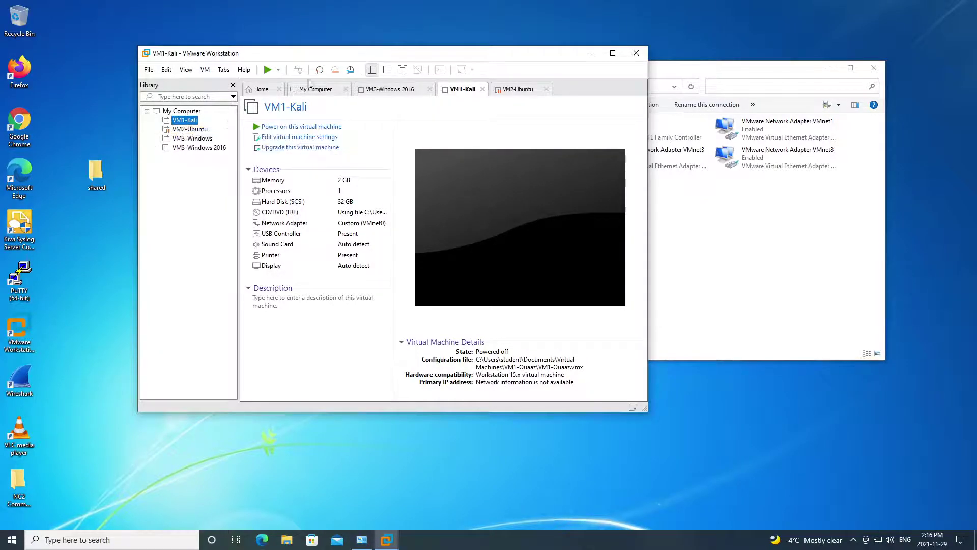
{"action": "left_click", "coordinate": [430, 90]}
{"action": "middle_click", "coordinate": [436, 92]}
{"action": "left_click_drag", "start_coordinate": [345, 60], "coordinate": [296, 50]}
- Open the Virtual Network Editor from the Edit menu
{"action": "left_click", "coordinate": [117, 59]}
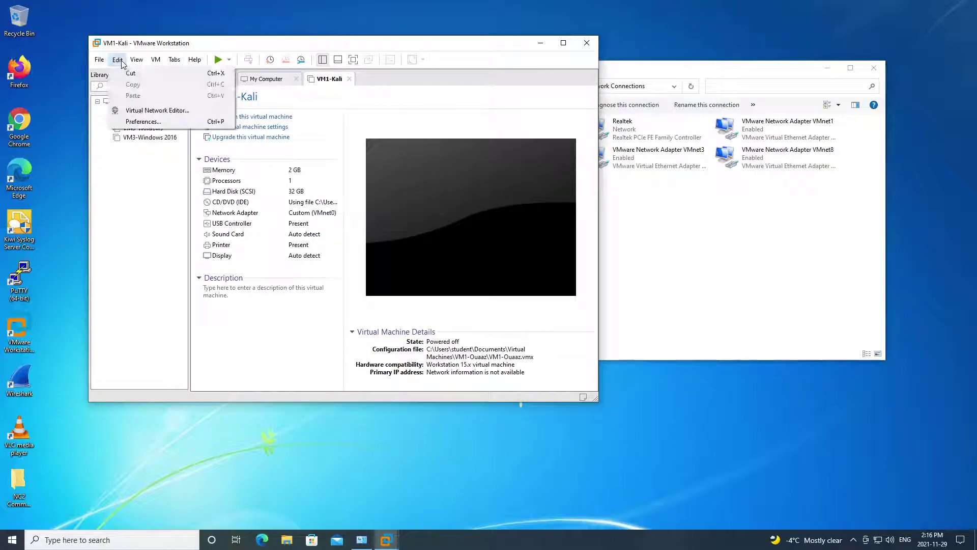
{"action": "left_click", "coordinate": [153, 110]}
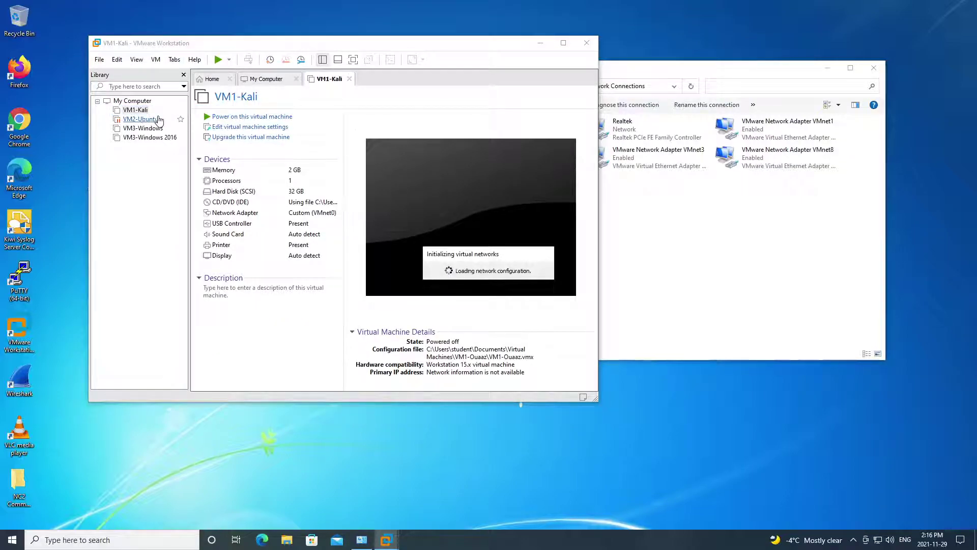
{"action": "left_click_drag", "start_coordinate": [427, 128], "coordinate": [260, 53]}
- Unlock settings with administrator rights and bridge VMnet0 to Intel(R) Ethernet Connection I217-LM
{"action": "left_click", "coordinate": [448, 324]}
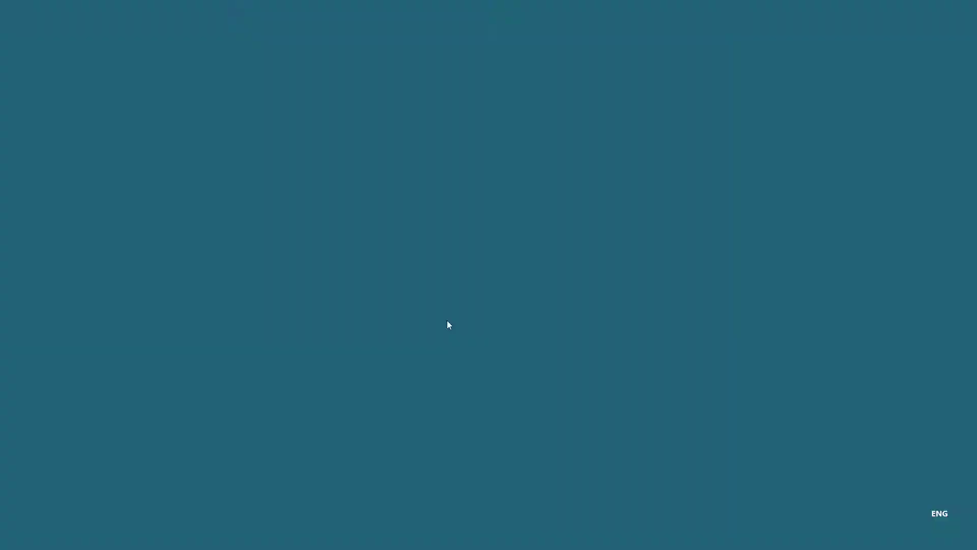
{"action": "left_click", "coordinate": [437, 339]}
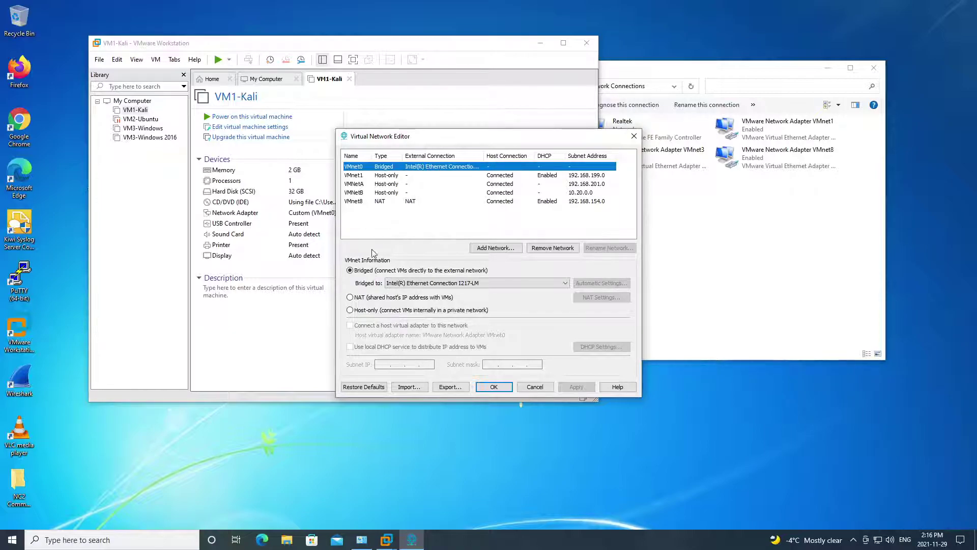
{"action": "left_click_drag", "start_coordinate": [461, 133], "coordinate": [416, 108]}
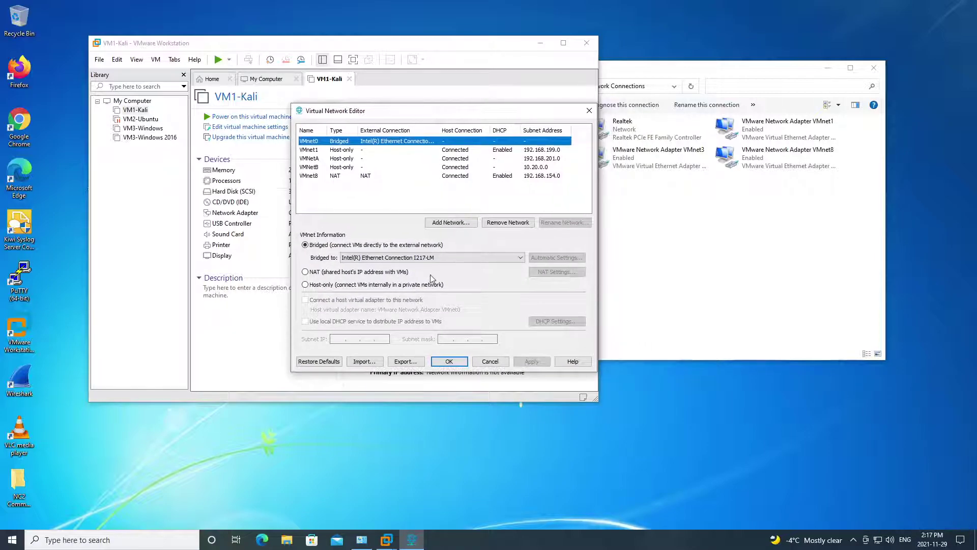
{"action": "left_click", "coordinate": [438, 259]}
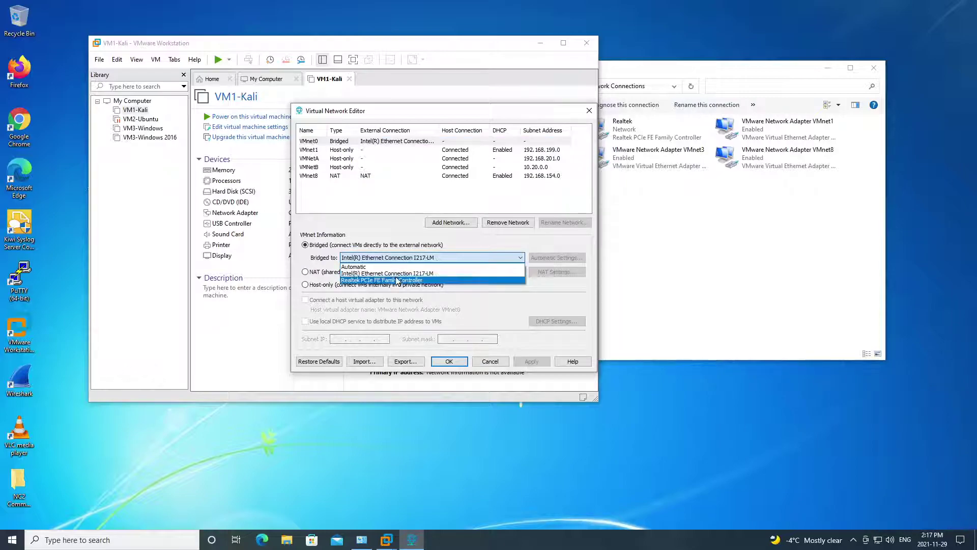
{"action": "left_click", "coordinate": [383, 268]}
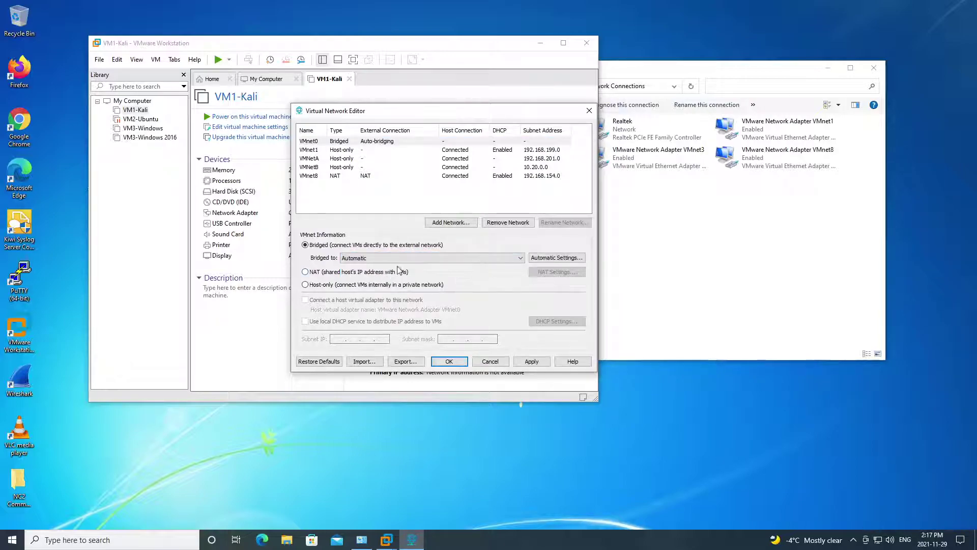
{"action": "left_click", "coordinate": [400, 258]}
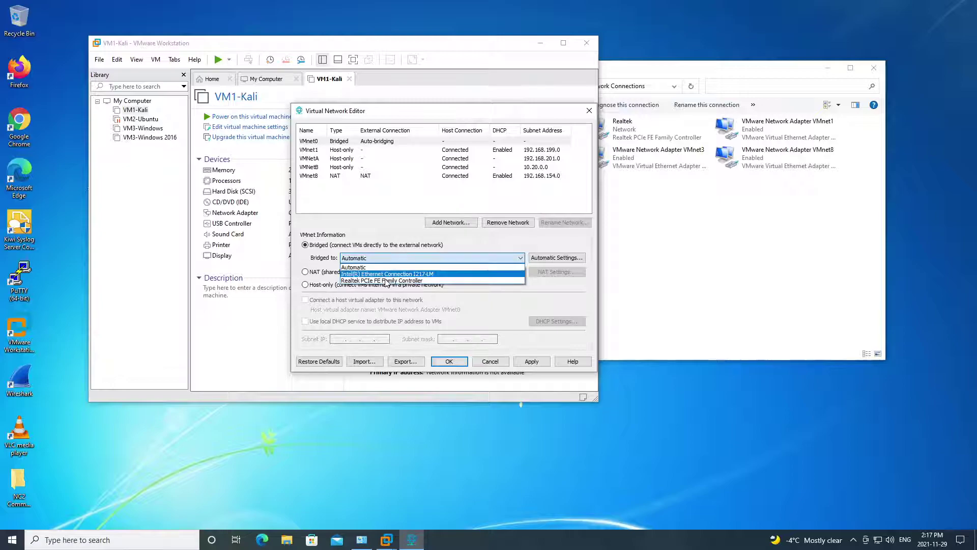
{"action": "left_click", "coordinate": [396, 274]}
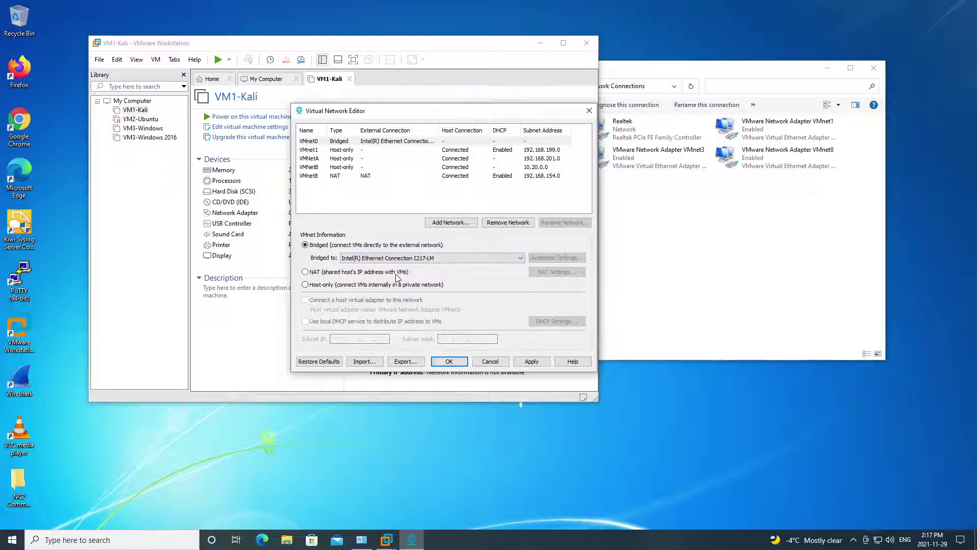
- Check the host connections, then apply the VMnet0 bridging and close the editor
{"action": "left_click", "coordinate": [692, 261]}
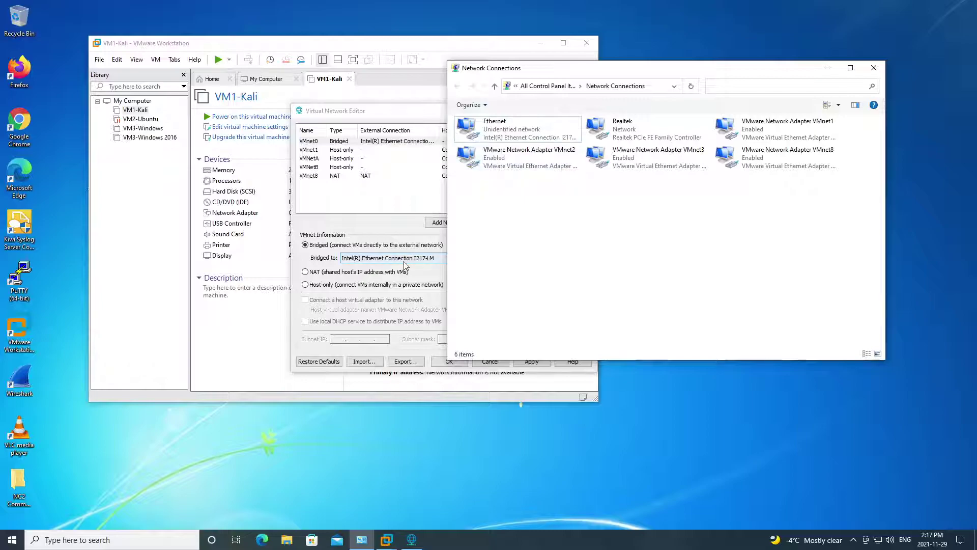
{"action": "left_click", "coordinate": [367, 110]}
{"action": "left_click", "coordinate": [532, 361]}
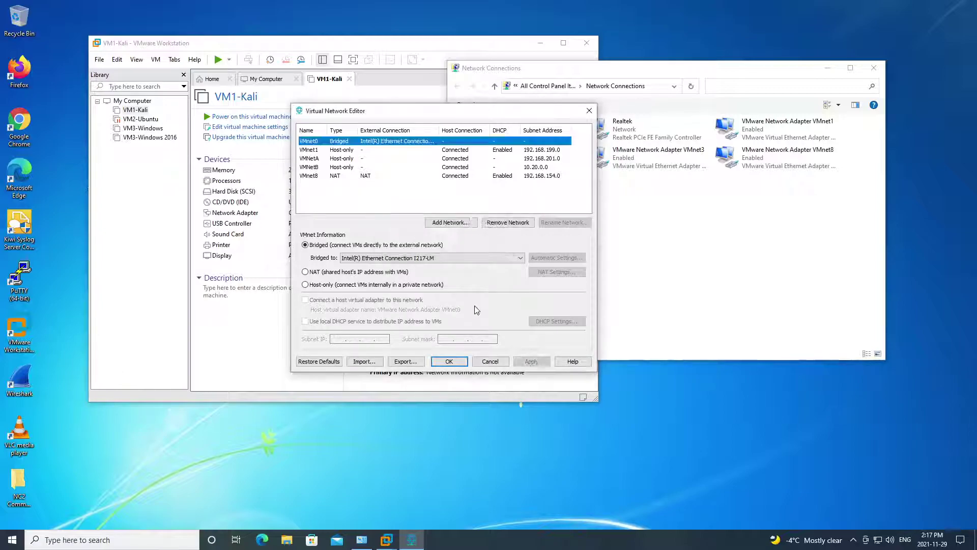
{"action": "left_click", "coordinate": [454, 360]}
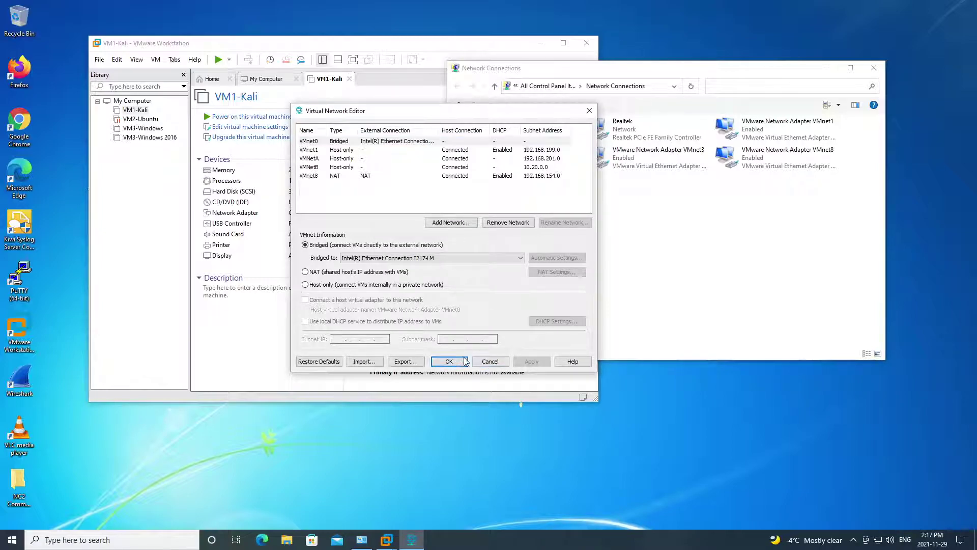
{"action": "left_click", "coordinate": [490, 362]}
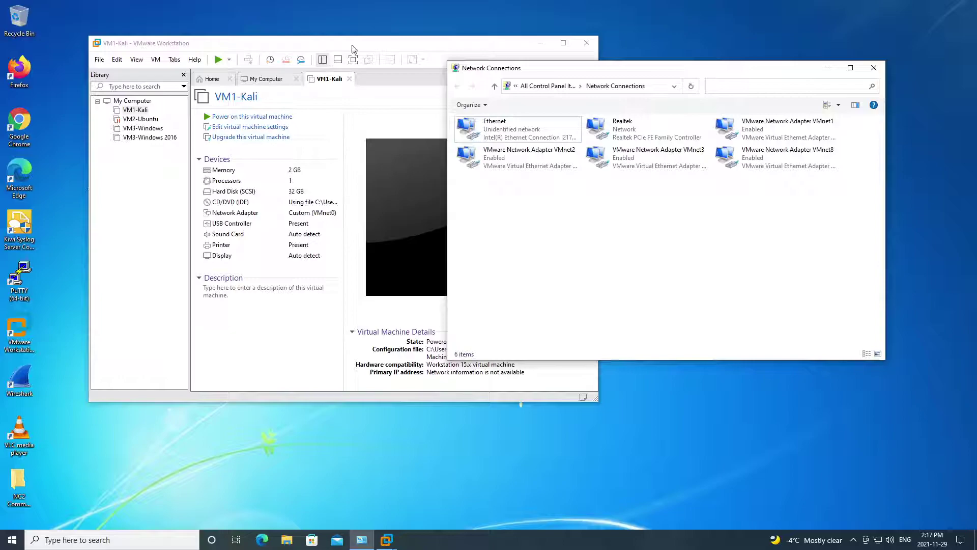
{"action": "left_click", "coordinate": [351, 48]}
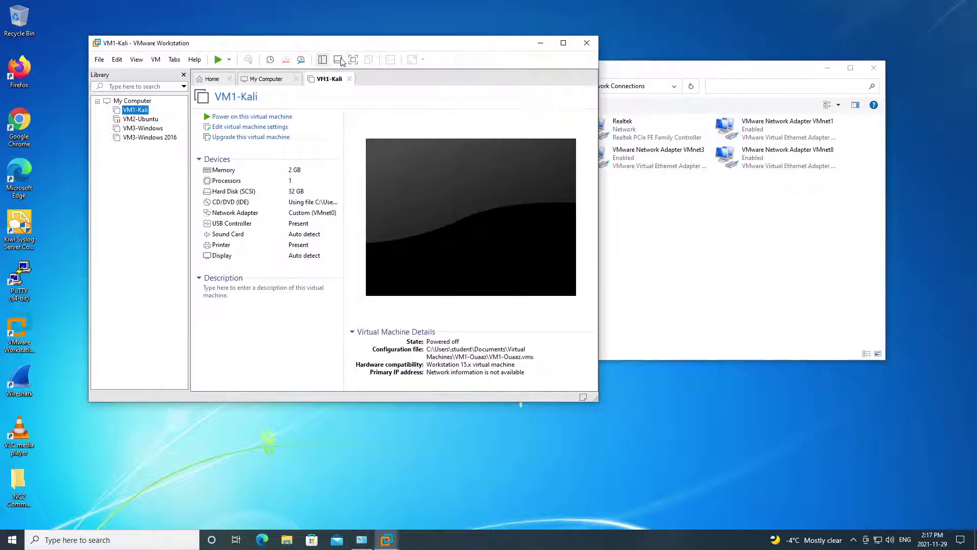
- Add two new network adapters to VM1-Kali's hardware
{"action": "left_click", "coordinate": [241, 131]}
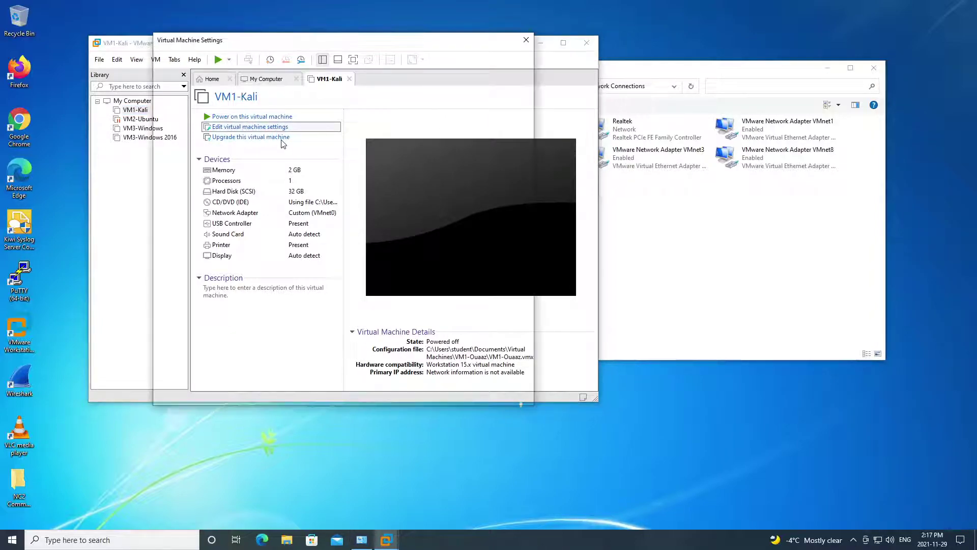
{"action": "left_click", "coordinate": [193, 120]}
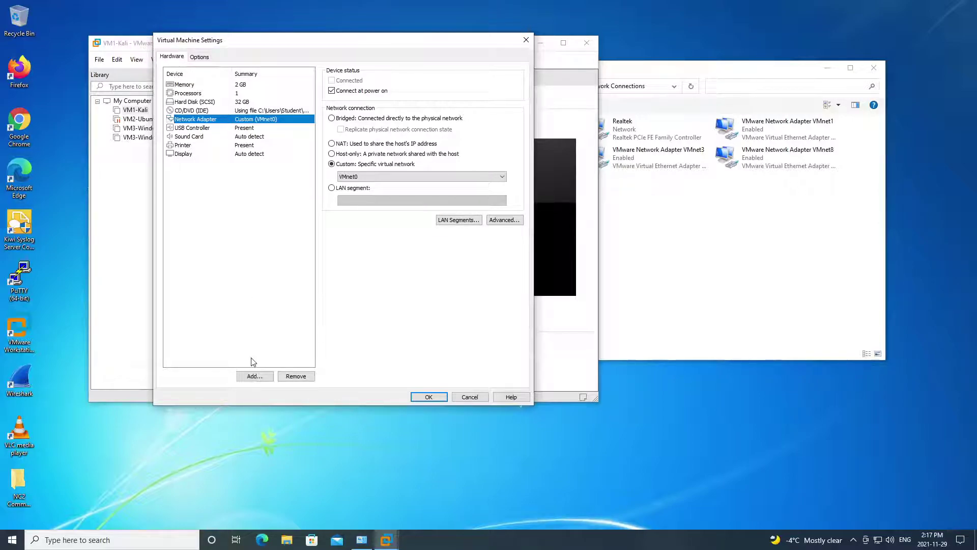
{"action": "left_click", "coordinate": [255, 375]}
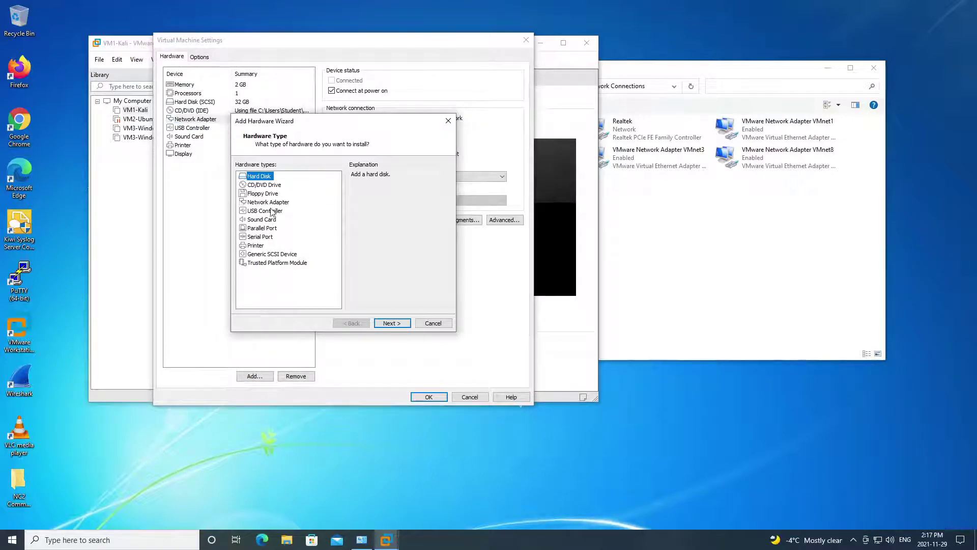
{"action": "left_click", "coordinate": [275, 202]}
{"action": "left_click", "coordinate": [392, 323]}
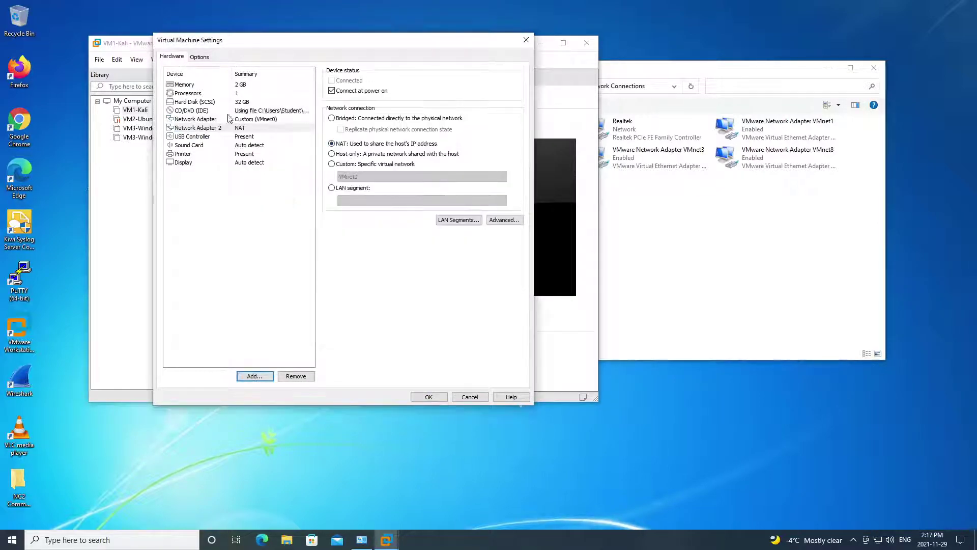
{"action": "left_click", "coordinate": [255, 377]}
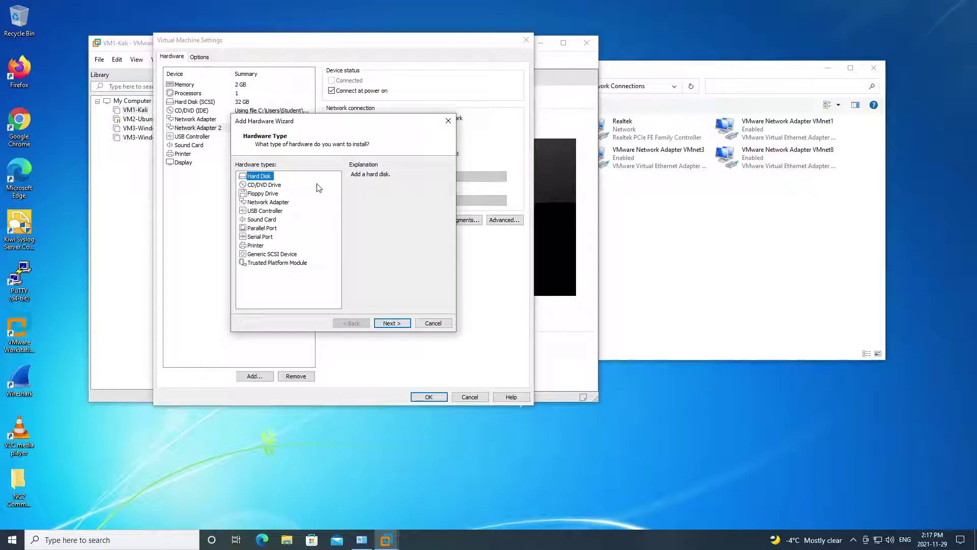
{"action": "left_click", "coordinate": [278, 203]}
{"action": "left_click", "coordinate": [392, 323]}
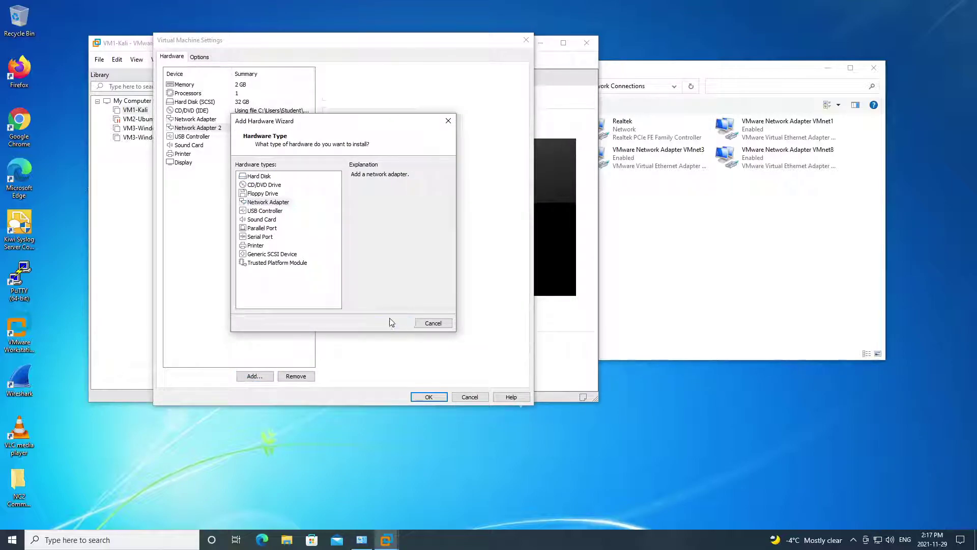
- Put Network Adapter 3 on custom network VMnet8 (NAT)
{"action": "left_click", "coordinate": [267, 121]}
{"action": "left_click", "coordinate": [254, 128]}
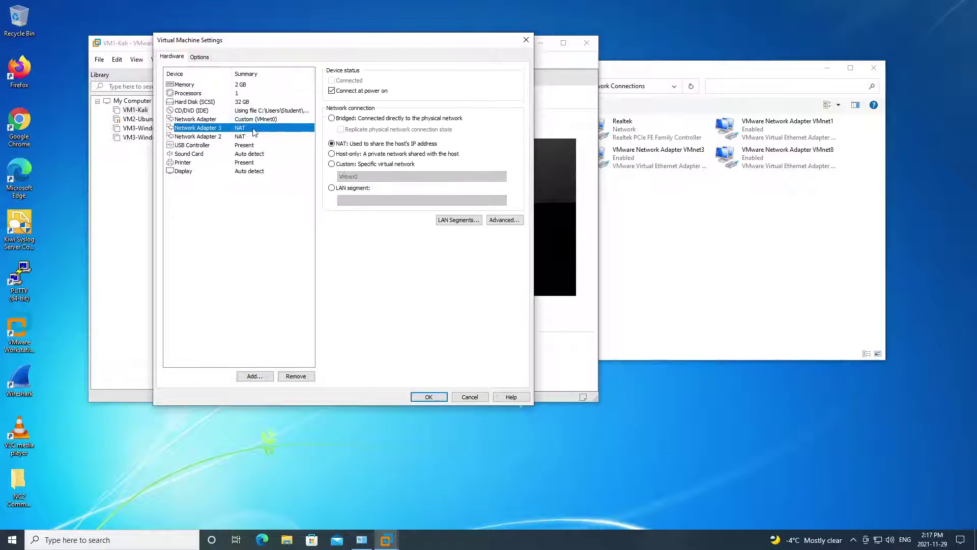
{"action": "left_click", "coordinate": [341, 176]}
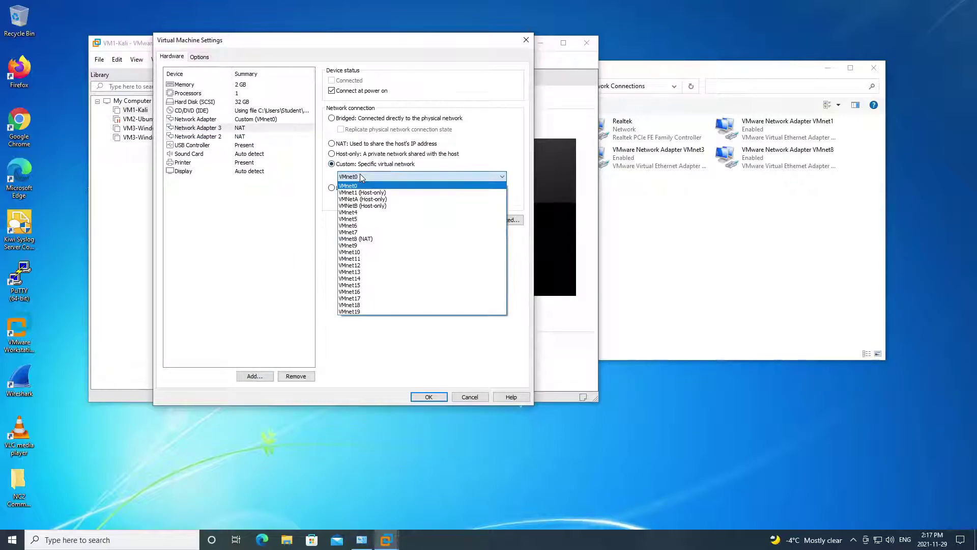
{"action": "left_click", "coordinate": [364, 194]}
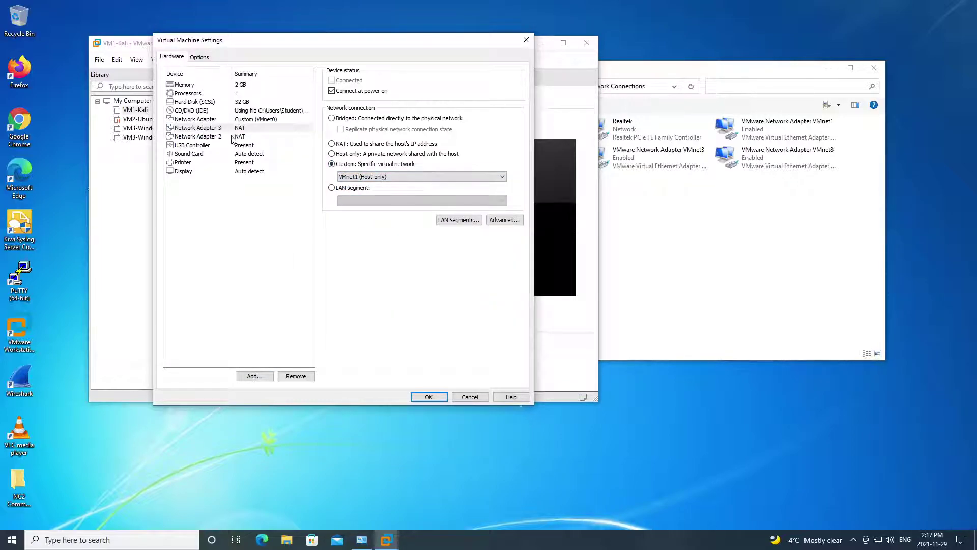
{"action": "left_click", "coordinate": [235, 130]}
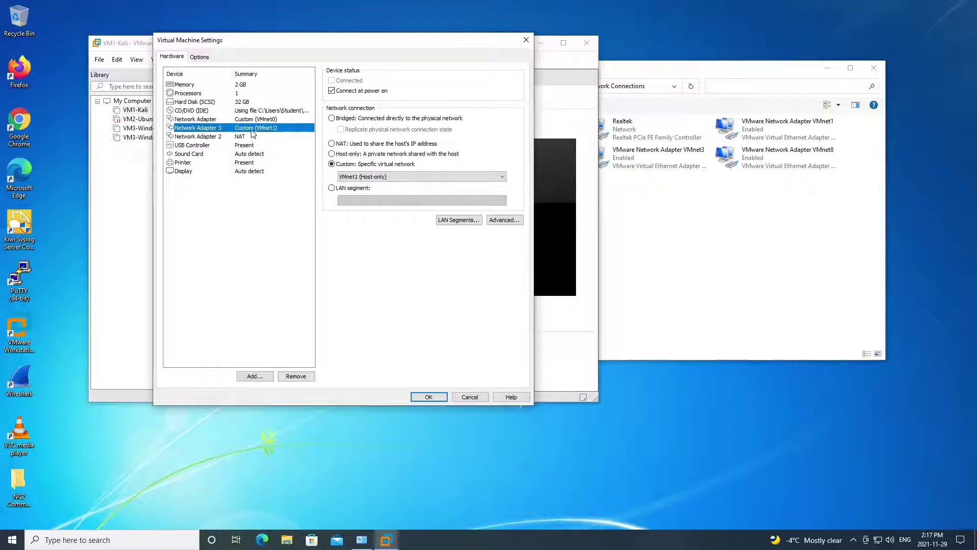
{"action": "left_click", "coordinate": [373, 177]}
{"action": "left_click", "coordinate": [374, 240]}
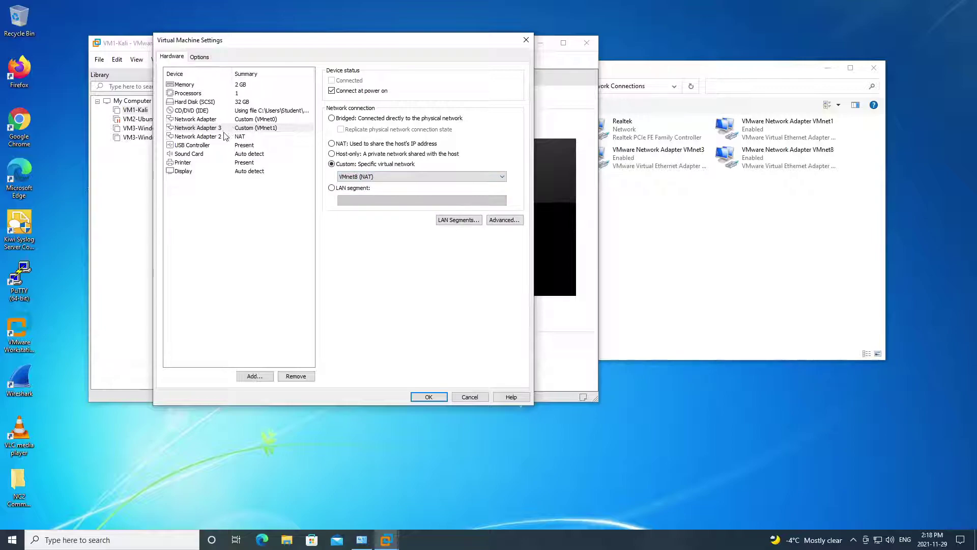
- Put Network Adapter 2 on custom VMnet1 (Host-only), keeping the first adapter on VMnet0
{"action": "left_click", "coordinate": [230, 137]}
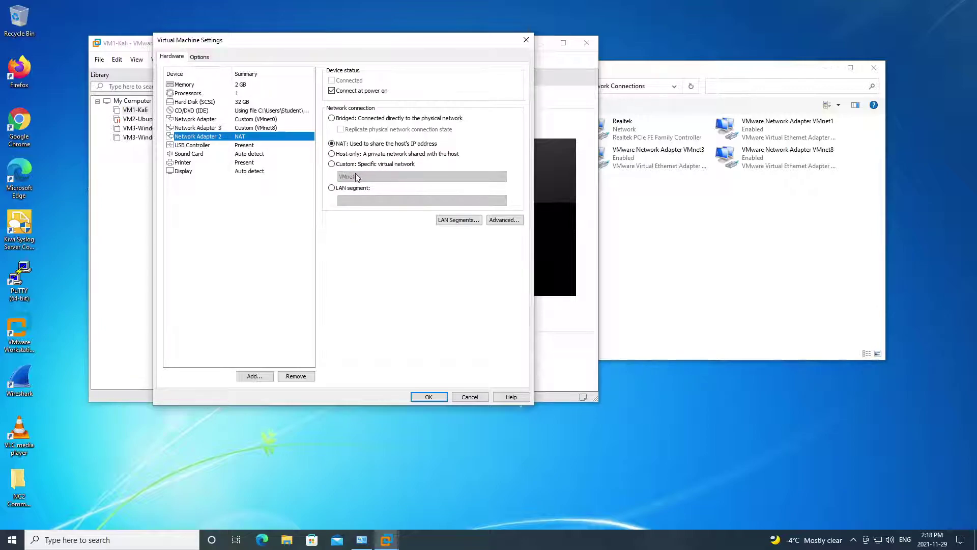
{"action": "left_click", "coordinate": [332, 164]}
{"action": "left_click", "coordinate": [366, 177]}
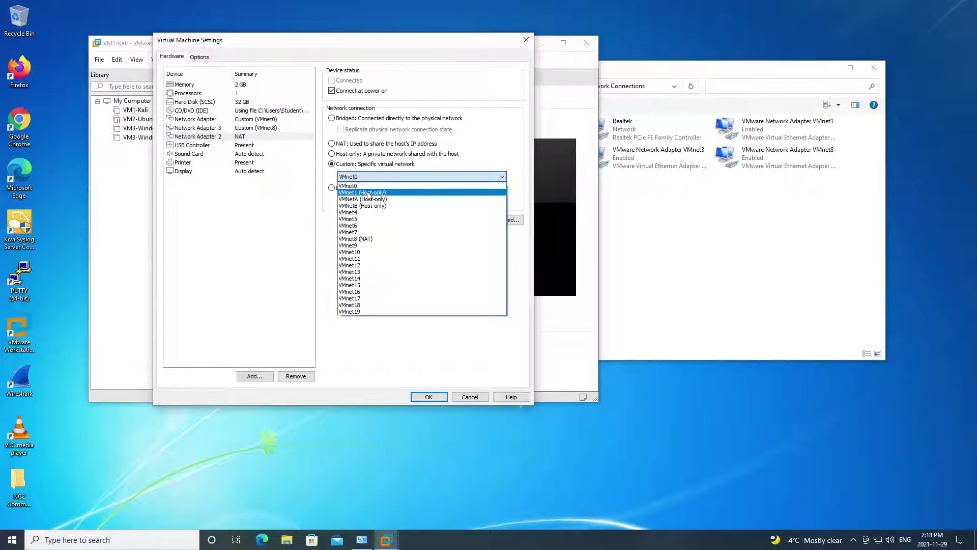
{"action": "left_click", "coordinate": [368, 193]}
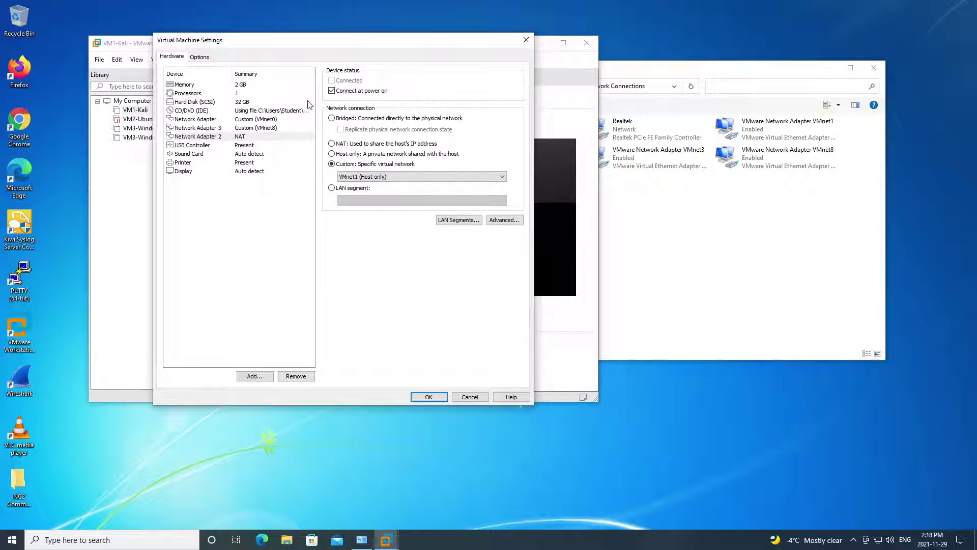
{"action": "left_click", "coordinate": [265, 127]}
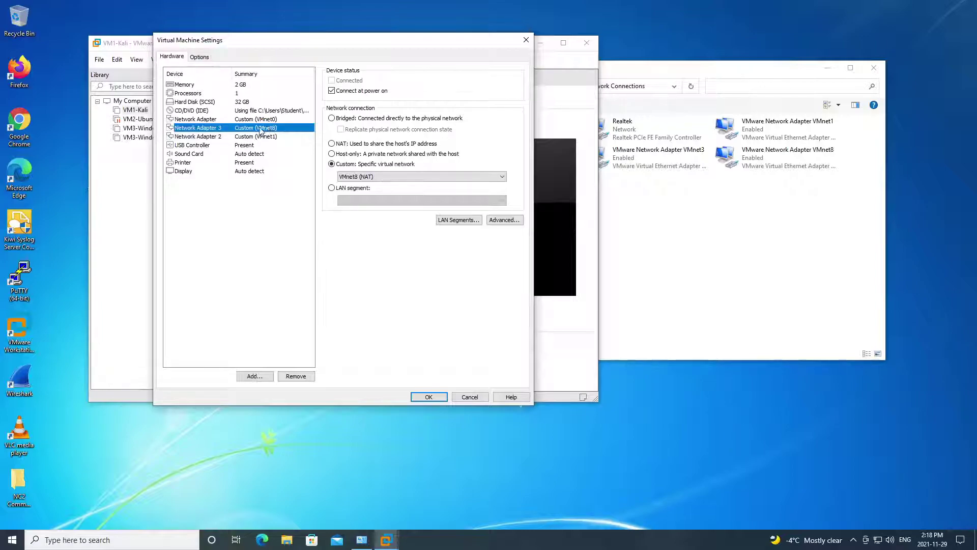
{"action": "left_click", "coordinate": [270, 120]}
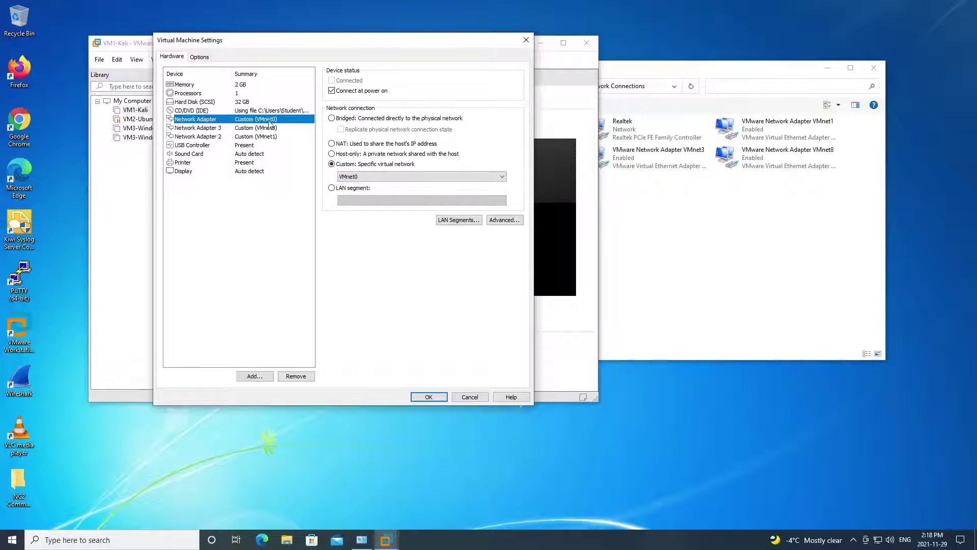
{"action": "left_click", "coordinate": [355, 177]}
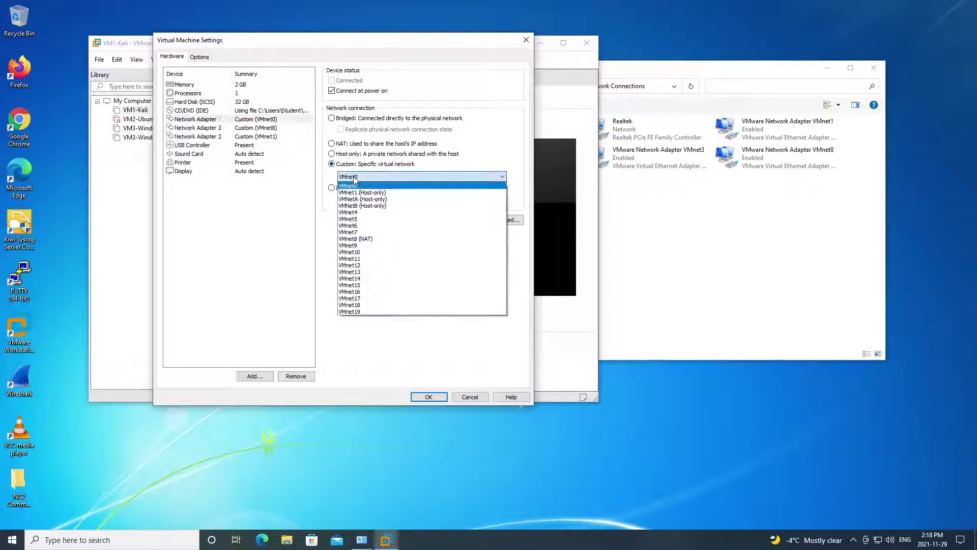
{"action": "left_click", "coordinate": [360, 187]}
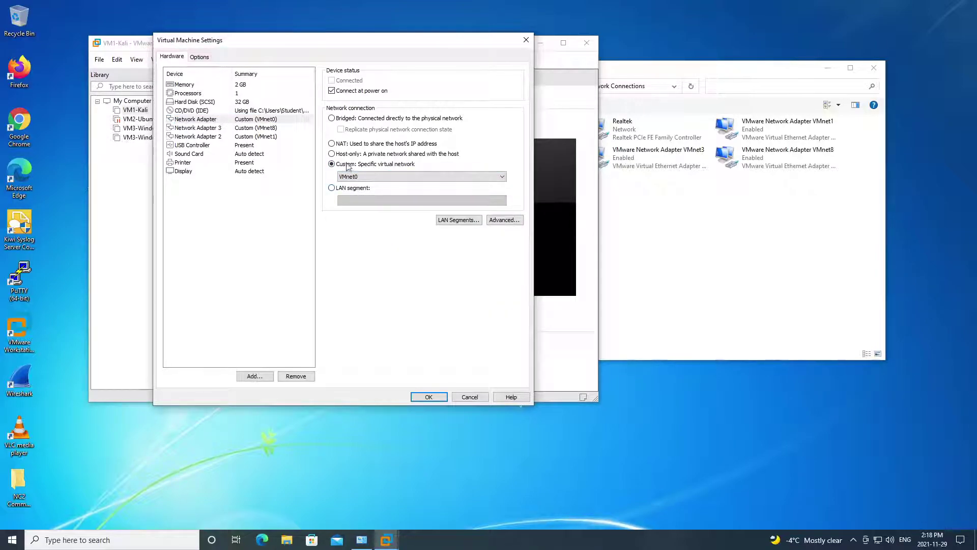
- Keep the first adapter connecting at power on and save the adapter settings
{"action": "left_click", "coordinate": [332, 90]}
{"action": "left_click", "coordinate": [332, 91]}
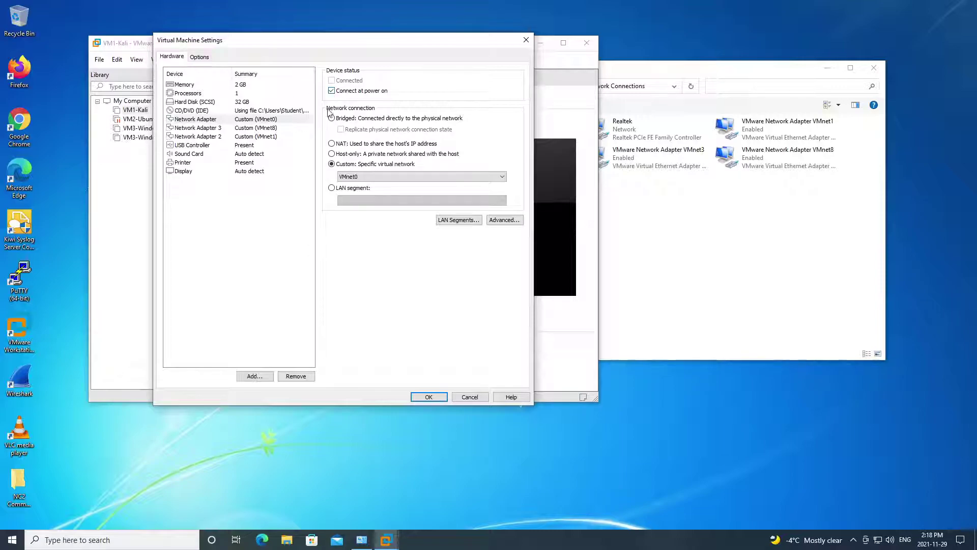
{"action": "left_click", "coordinate": [431, 398]}
{"action": "left_click", "coordinate": [429, 397]}
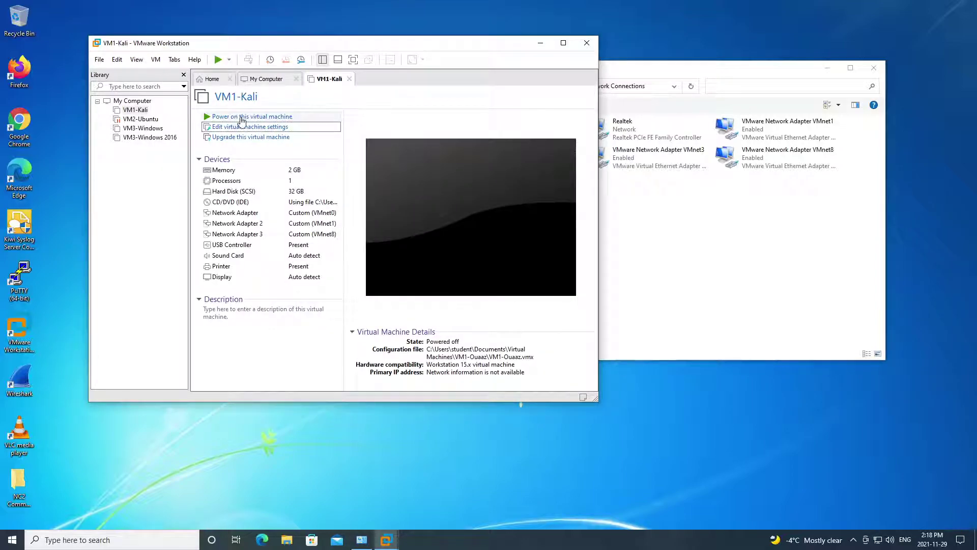
- Power on VM1-Kali so Kali Linux starts booting
{"action": "left_click", "coordinate": [242, 117]}
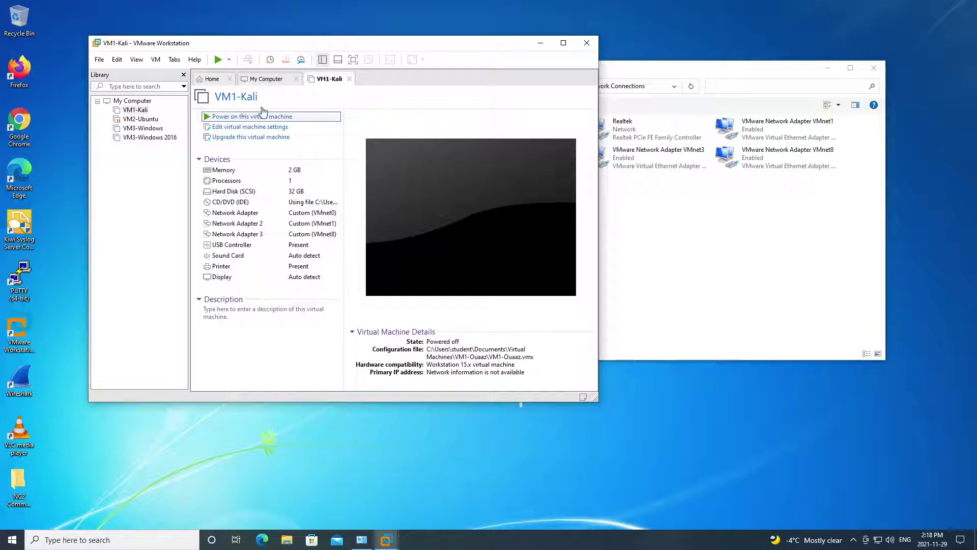
{"action": "left_click", "coordinate": [247, 119]}
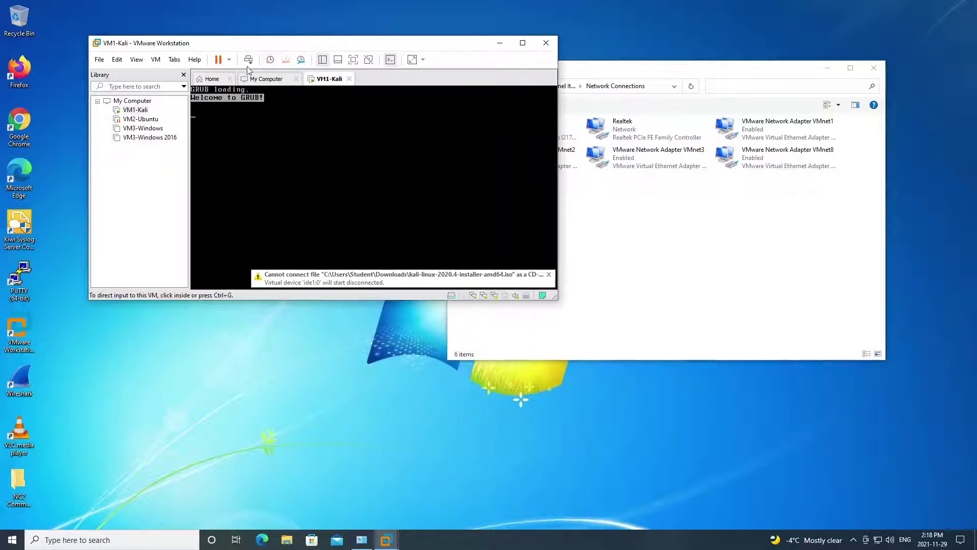
{"action": "left_click", "coordinate": [157, 59]}
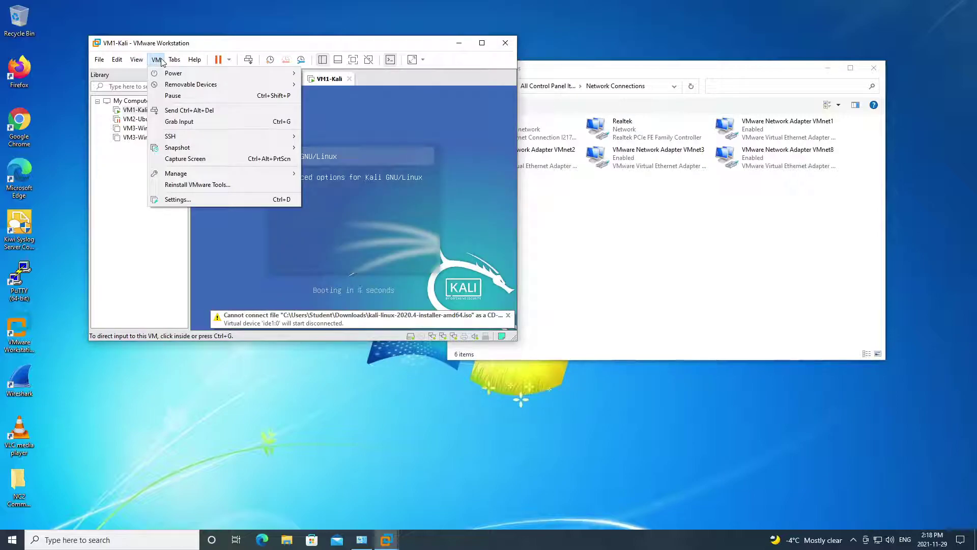
- View VM1-Kali's Shared Folders option, currently disabled, then close settings without changes
{"action": "left_click", "coordinate": [178, 200]}
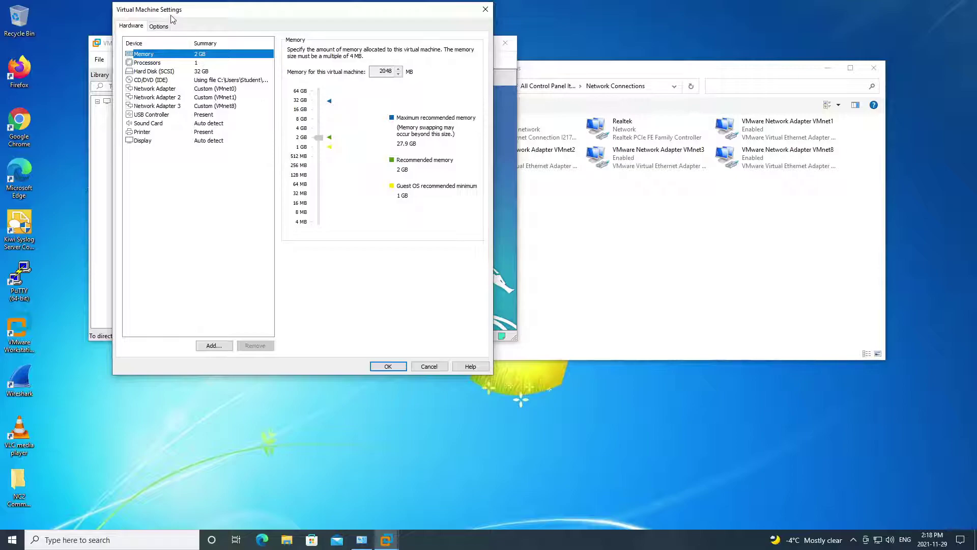
{"action": "left_click", "coordinate": [163, 26]}
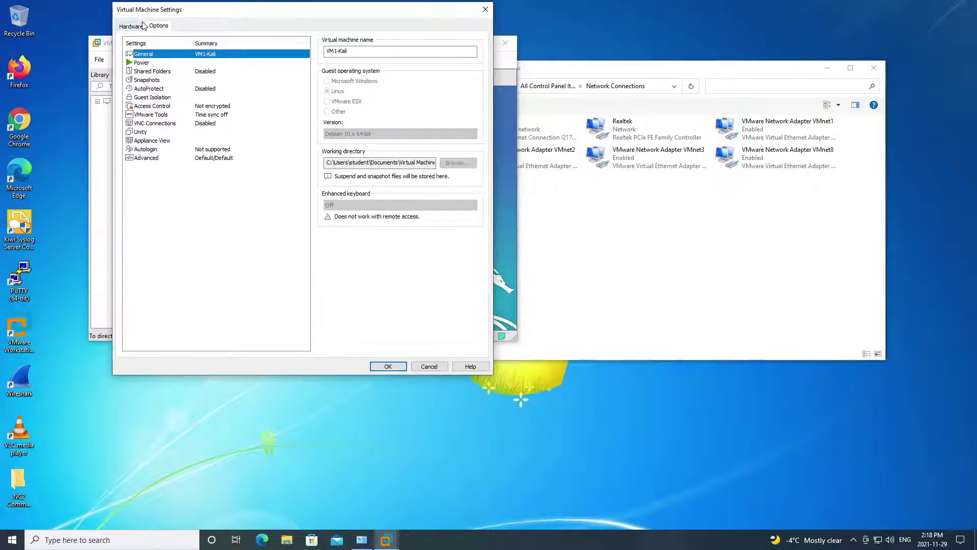
{"action": "left_click", "coordinate": [137, 26]}
{"action": "left_click", "coordinate": [162, 26]}
{"action": "left_click", "coordinate": [152, 72]}
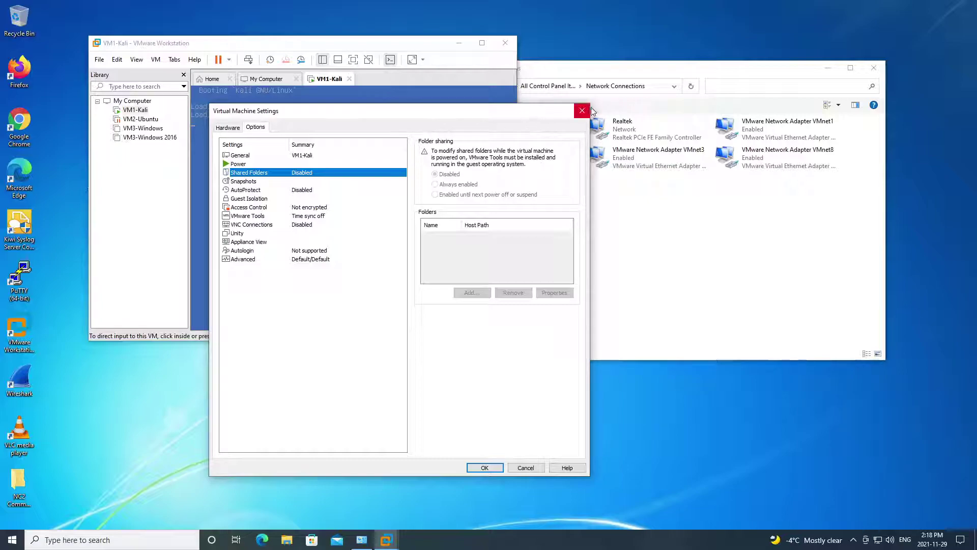
{"action": "left_click", "coordinate": [586, 112]}
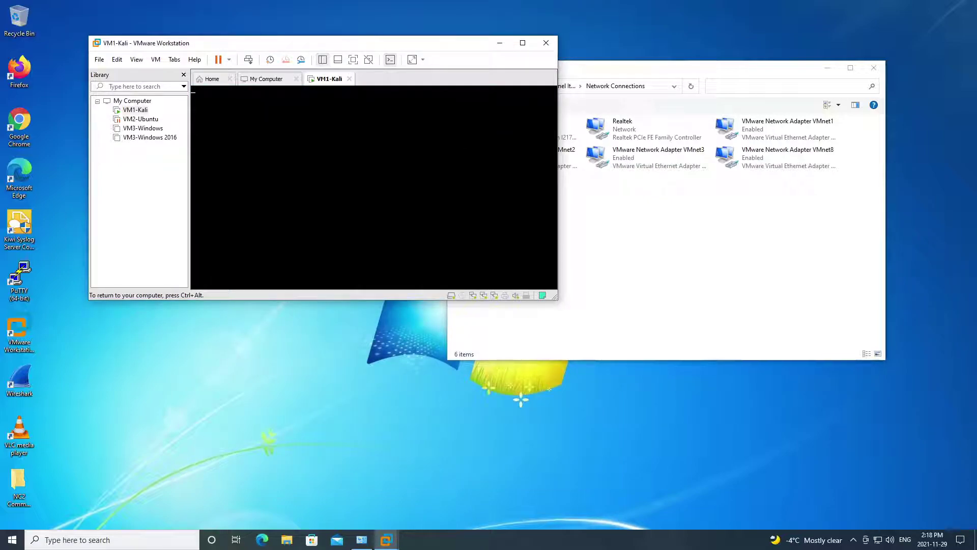
- Maximize VMware and open the empty Desktop\shared folder in File Explorer
{"action": "key", "text": "ctrl+alt"}
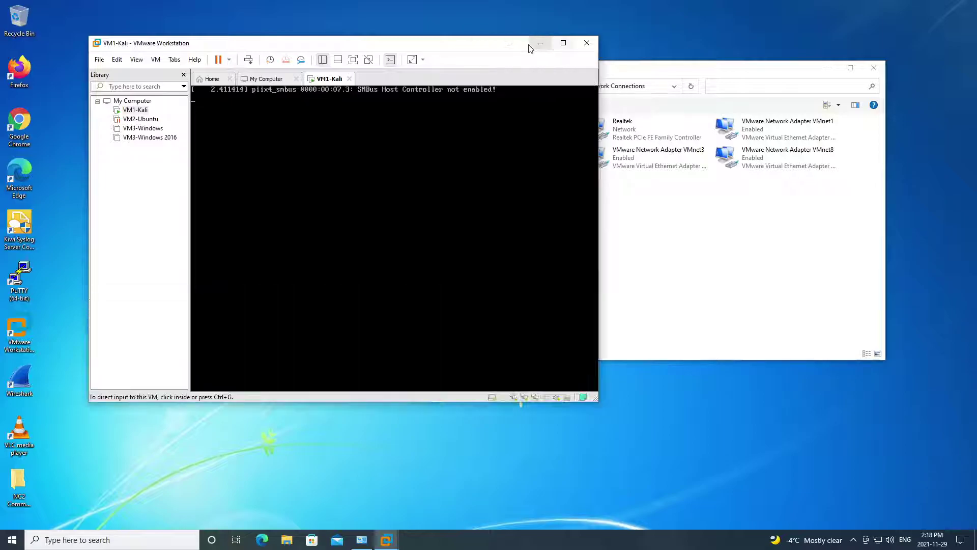
{"action": "left_click", "coordinate": [563, 43]}
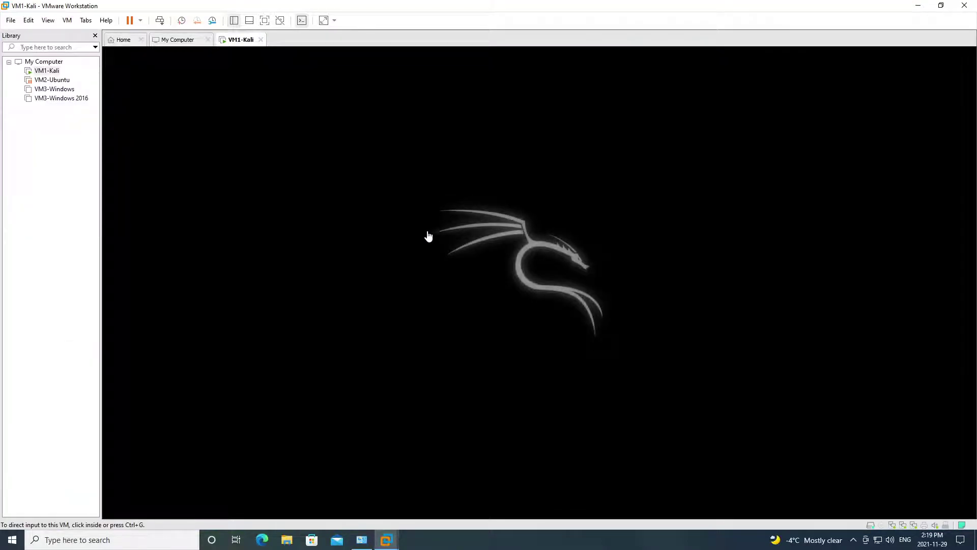
{"action": "left_click", "coordinate": [281, 541]}
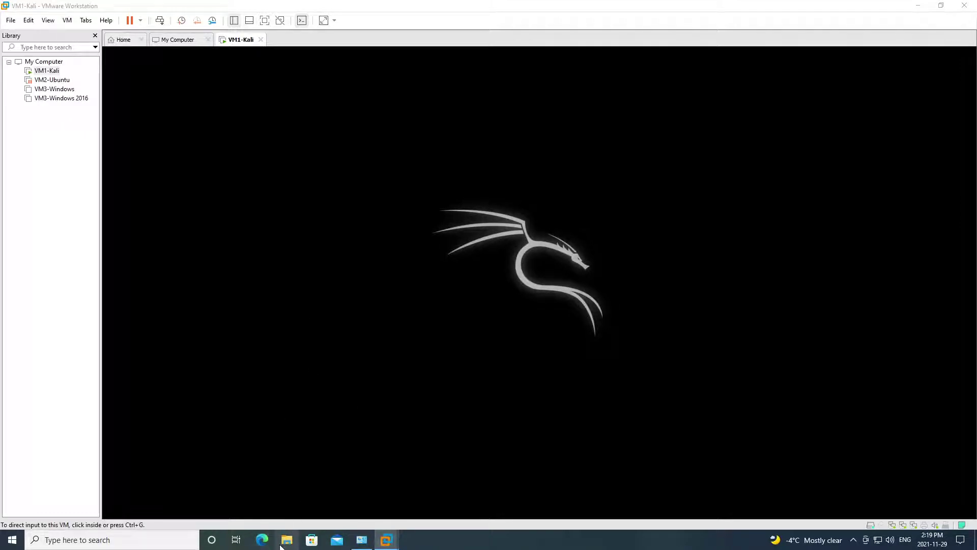
{"action": "left_click", "coordinate": [285, 542]}
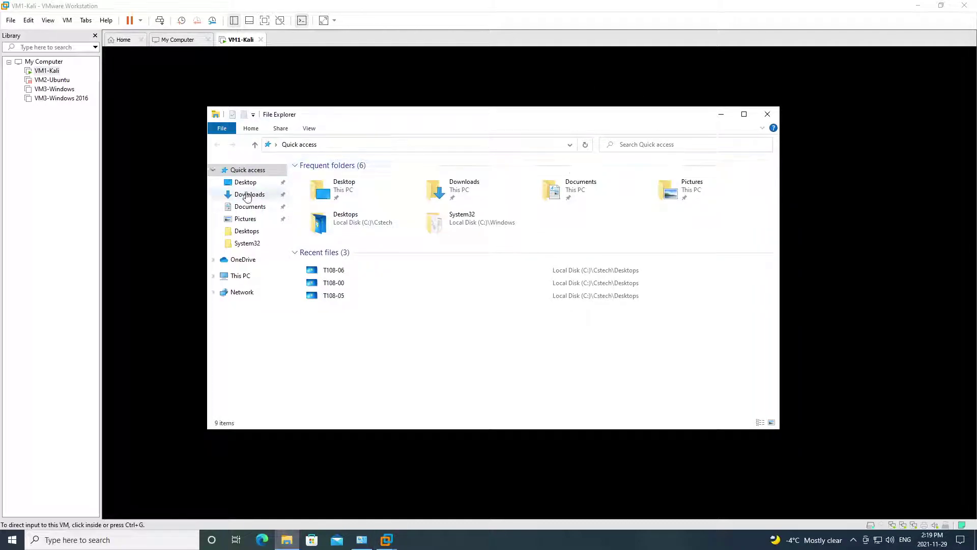
{"action": "left_click", "coordinate": [243, 184]}
{"action": "left_click", "coordinate": [318, 179]}
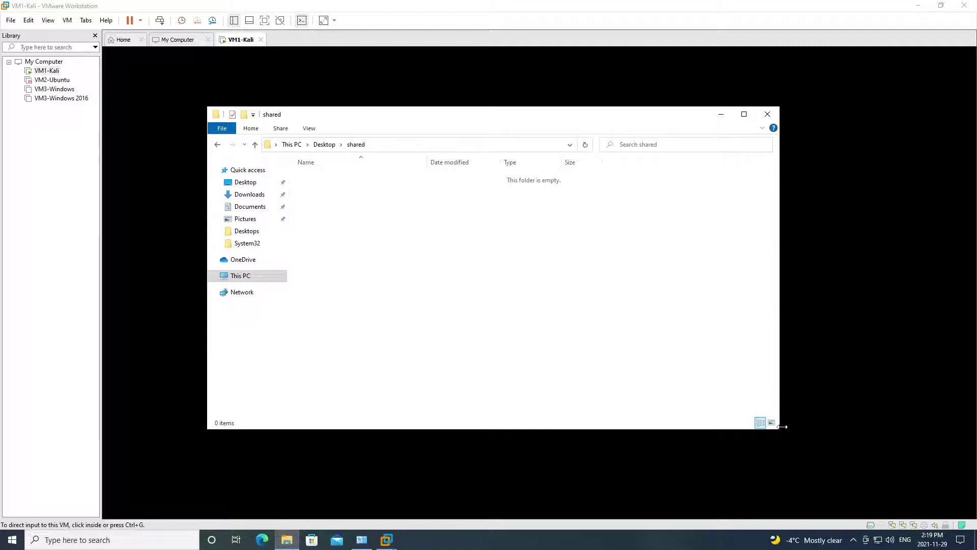
- Shrink the shared window, move it left, and place the Labs window beside it
{"action": "left_click_drag", "start_coordinate": [781, 428], "coordinate": [613, 369]}
{"action": "left_click_drag", "start_coordinate": [351, 112], "coordinate": [234, 130]}
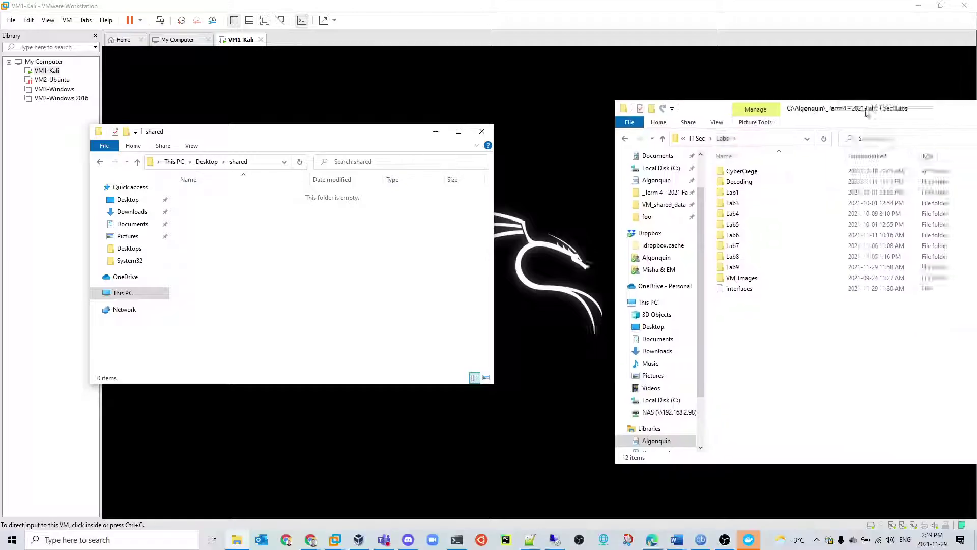
{"action": "left_click_drag", "start_coordinate": [864, 105], "coordinate": [745, 87]}
- Copy the interfaces file from Labs\Lab9 and paste it into the Desktop\shared folder
{"action": "left_click", "coordinate": [631, 248]}
{"action": "left_click", "coordinate": [653, 253]}
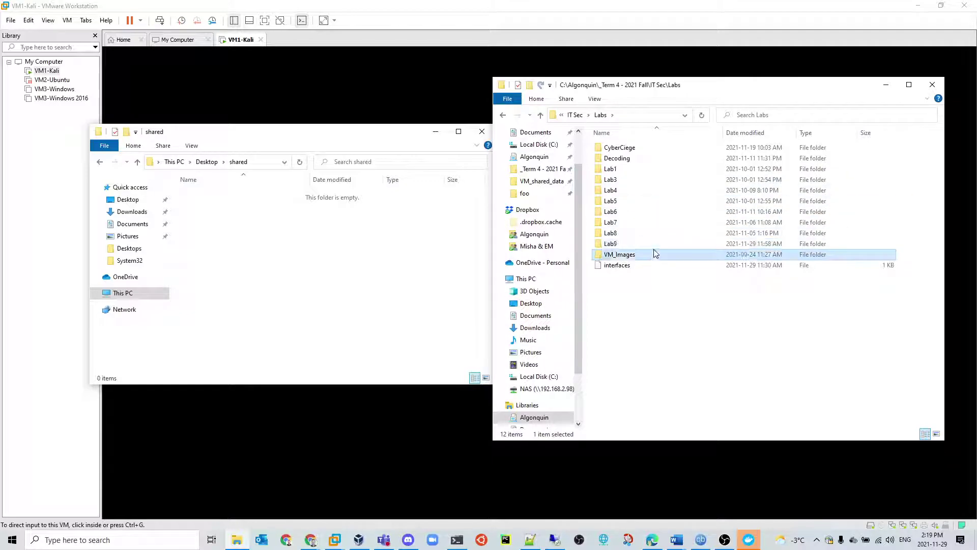
{"action": "double_click", "coordinate": [653, 253]}
{"action": "left_click", "coordinate": [503, 115]}
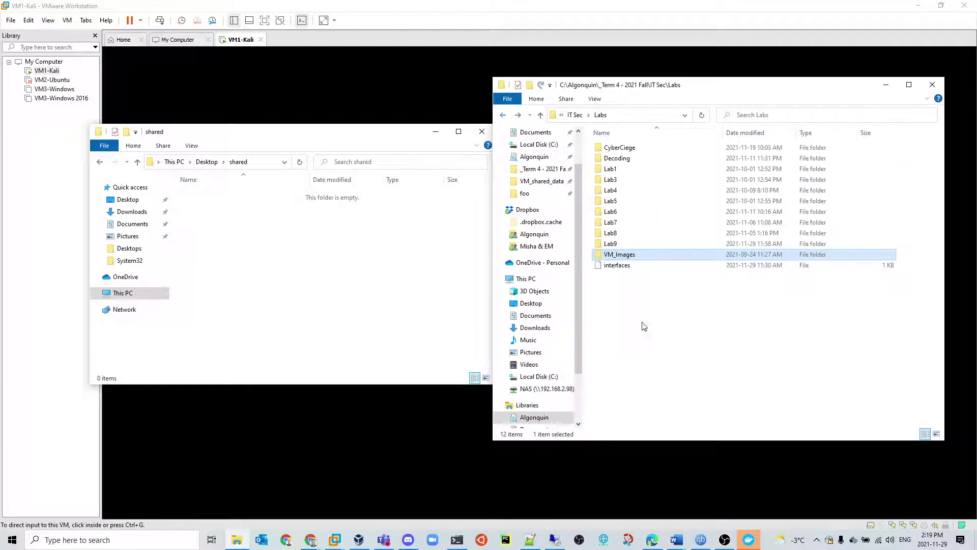
{"action": "double_click", "coordinate": [630, 243]}
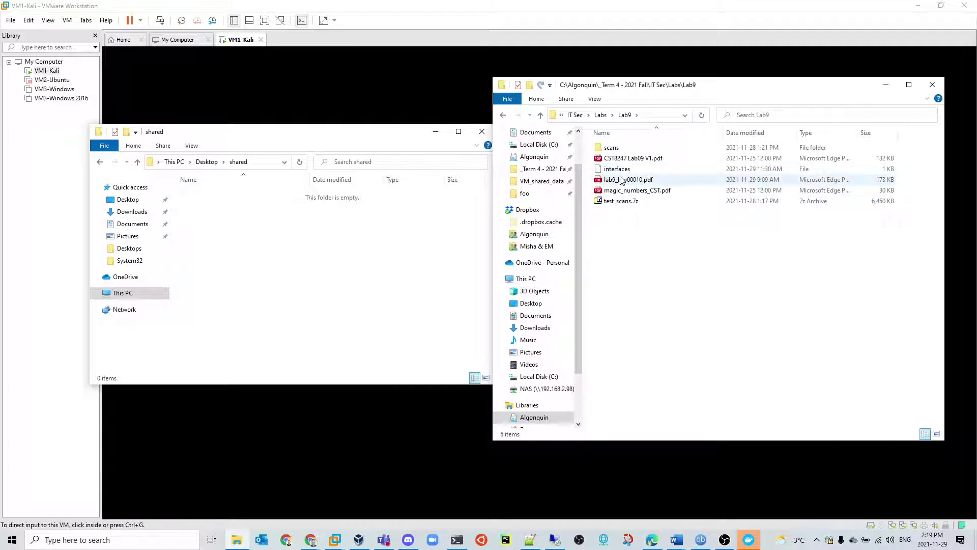
{"action": "left_click", "coordinate": [626, 171]}
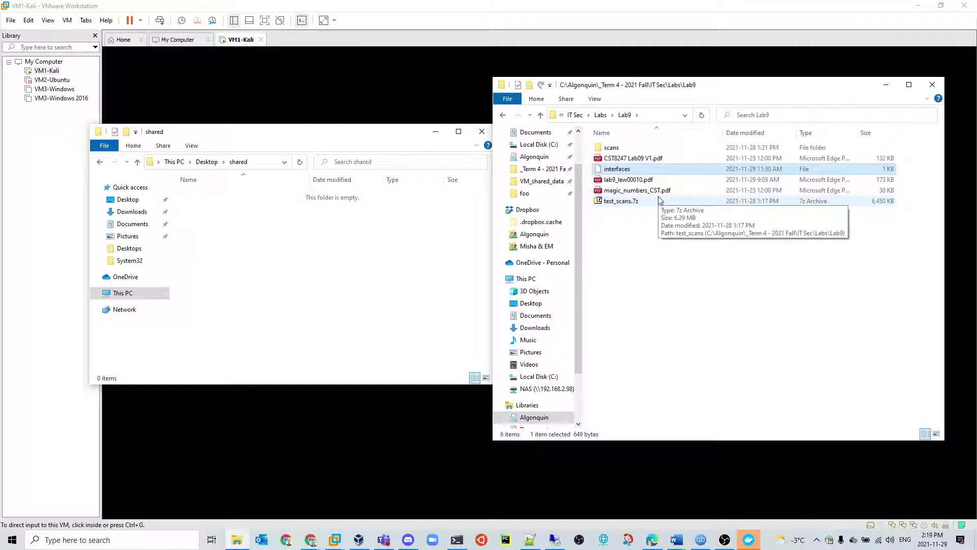
{"action": "right_click", "coordinate": [637, 168]}
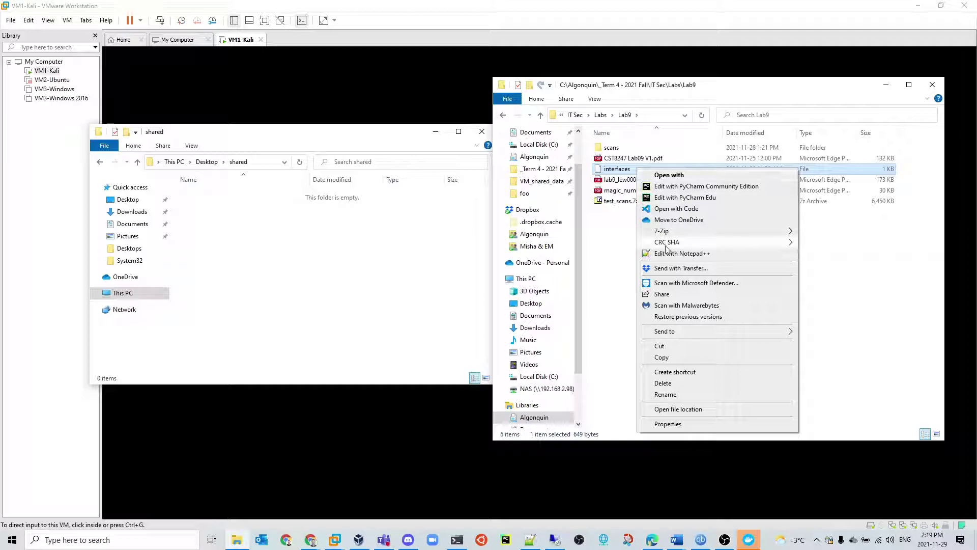
{"action": "left_click", "coordinate": [662, 357]}
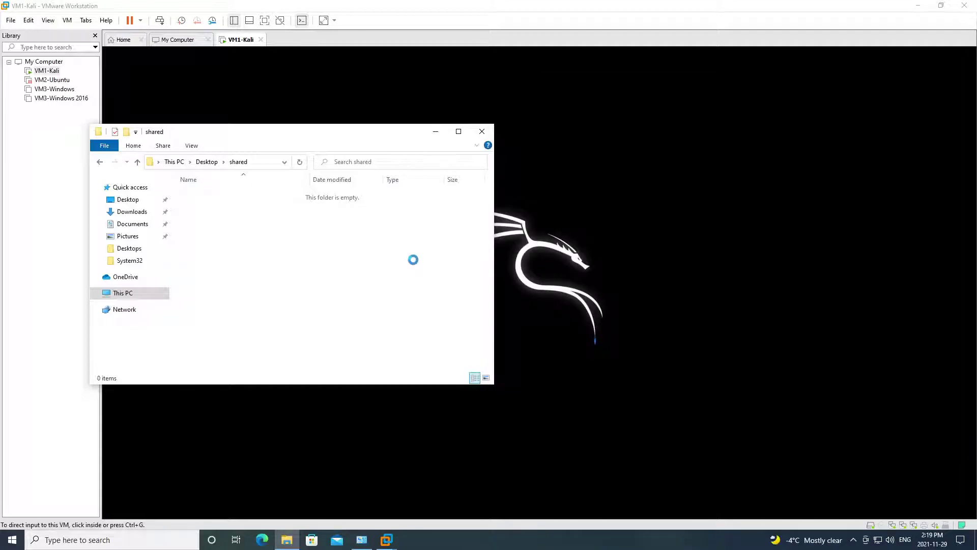
{"action": "key", "text": "ctrl+v"}
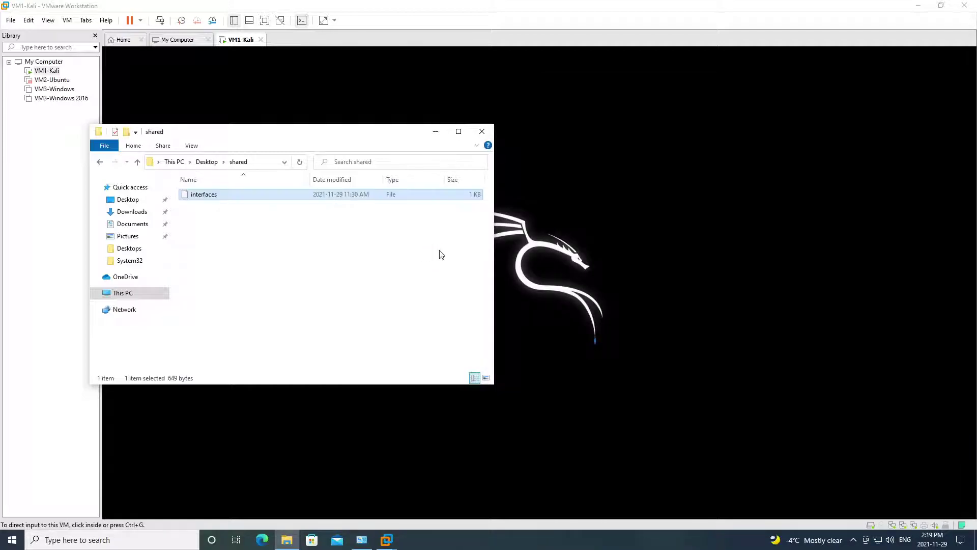
{"action": "double_click", "coordinate": [203, 197]}
{"action": "right_click", "coordinate": [203, 198]}
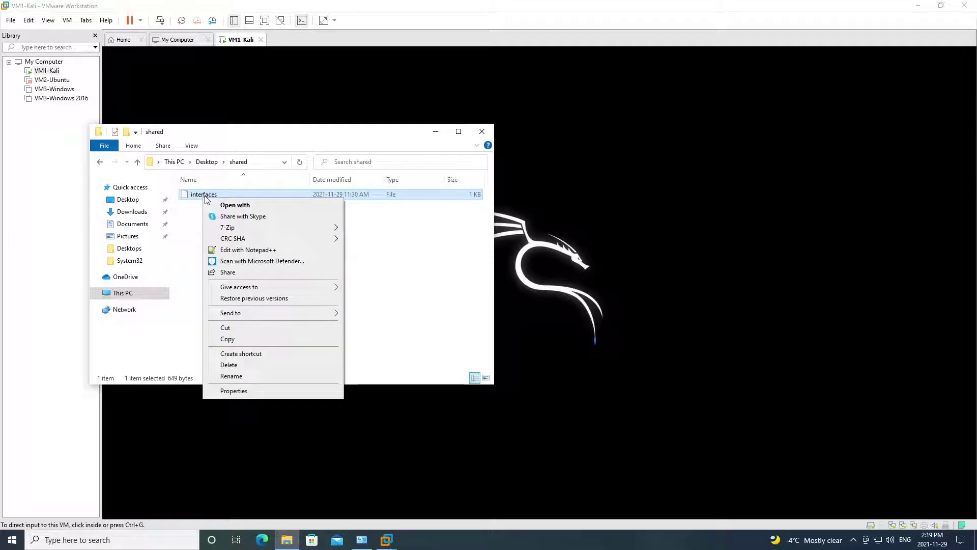
{"action": "left_click", "coordinate": [230, 252]}
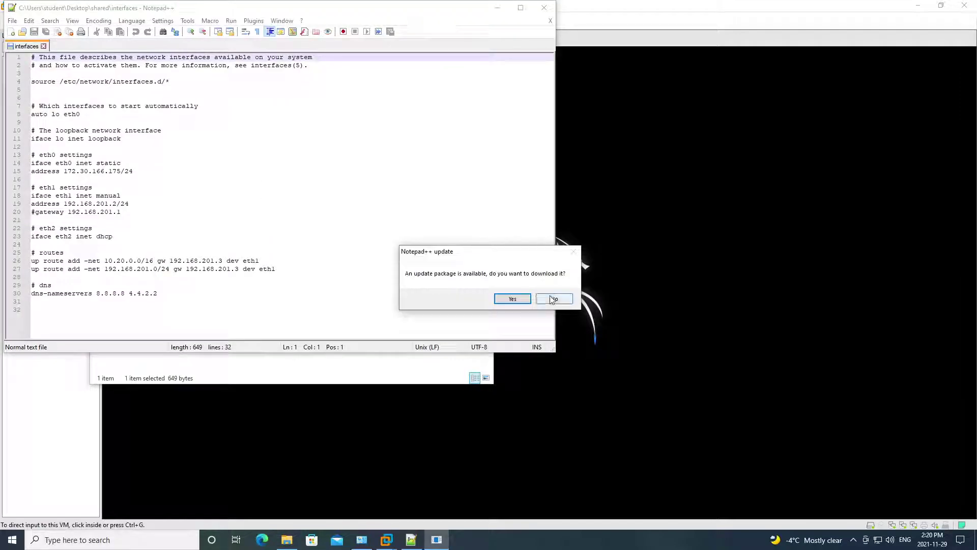
{"action": "left_click", "coordinate": [553, 299]}
{"action": "left_click", "coordinate": [245, 220]}
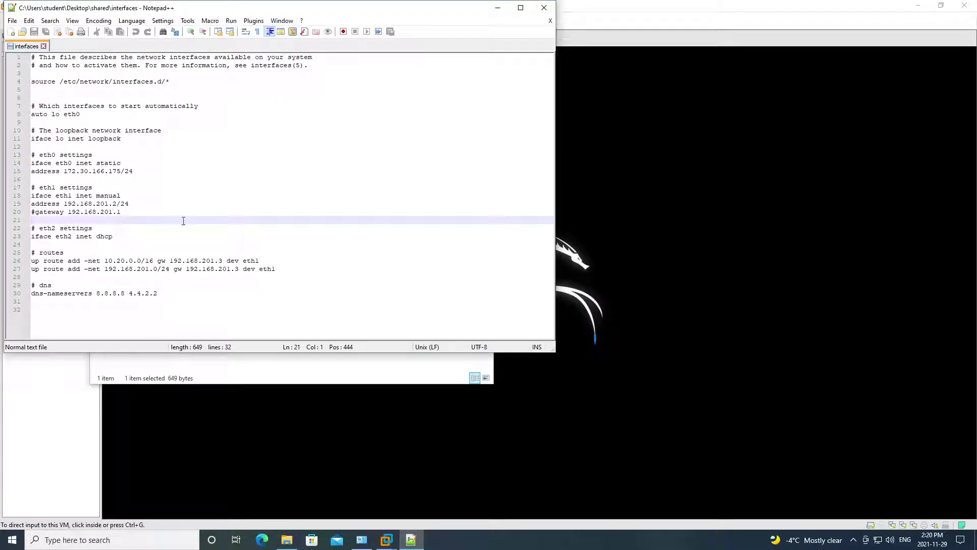
{"action": "left_click_drag", "start_coordinate": [109, 174], "coordinate": [129, 173]}
{"action": "left_click", "coordinate": [118, 185]}
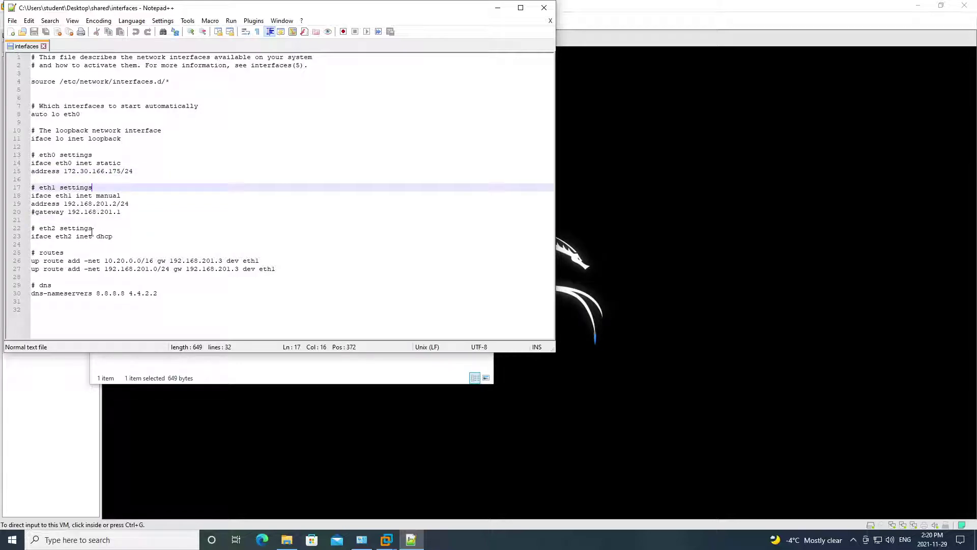
{"action": "left_click", "coordinate": [553, 8]}
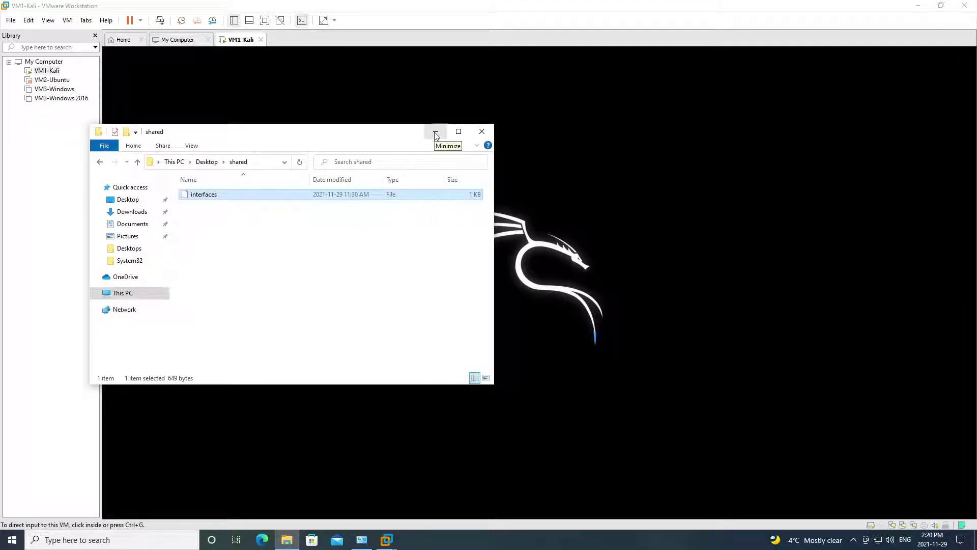
- Put away the shared folder window and log in to Kali with the account username and password
{"action": "left_click", "coordinate": [572, 139]}
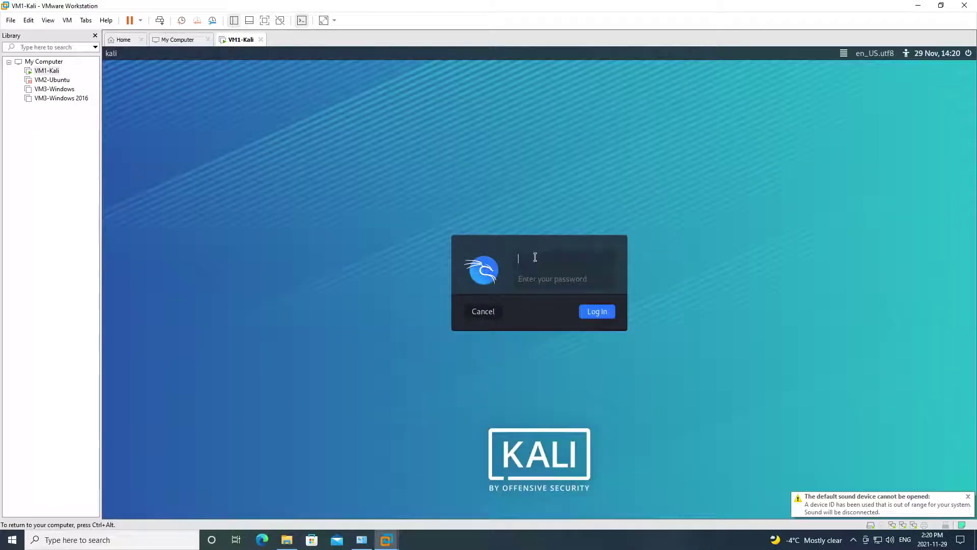
{"action": "type", "text": "cst8247"}
{"action": "key", "text": "Tab"}
{"action": "type", "text": "•••••"}
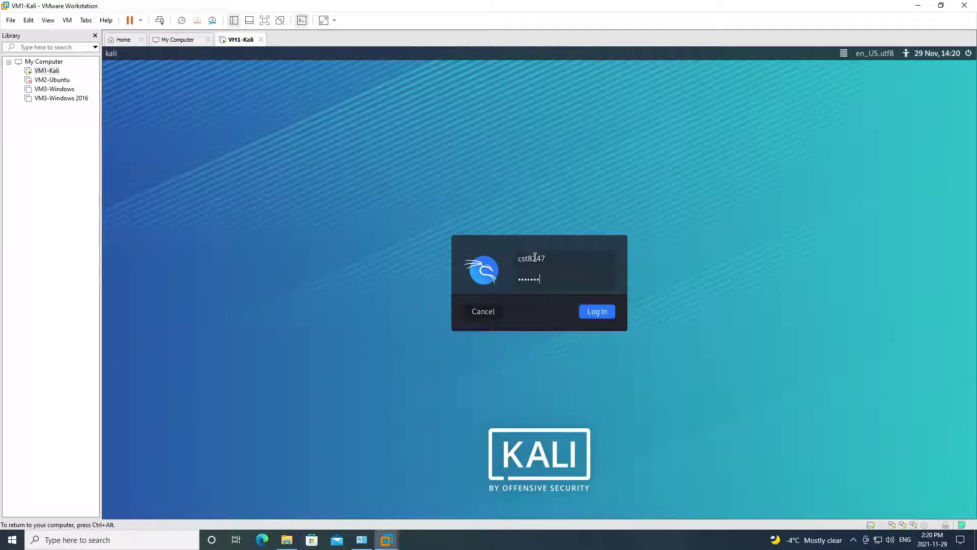
{"action": "left_click", "coordinate": [602, 313]}
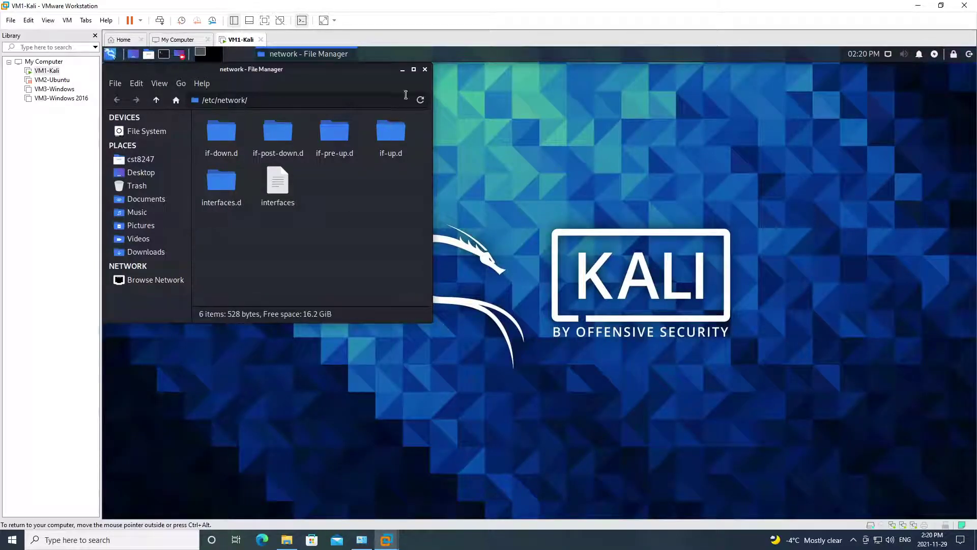
- Close the /etc/network file manager and open a maximized Kali terminal
{"action": "left_click", "coordinate": [425, 69]}
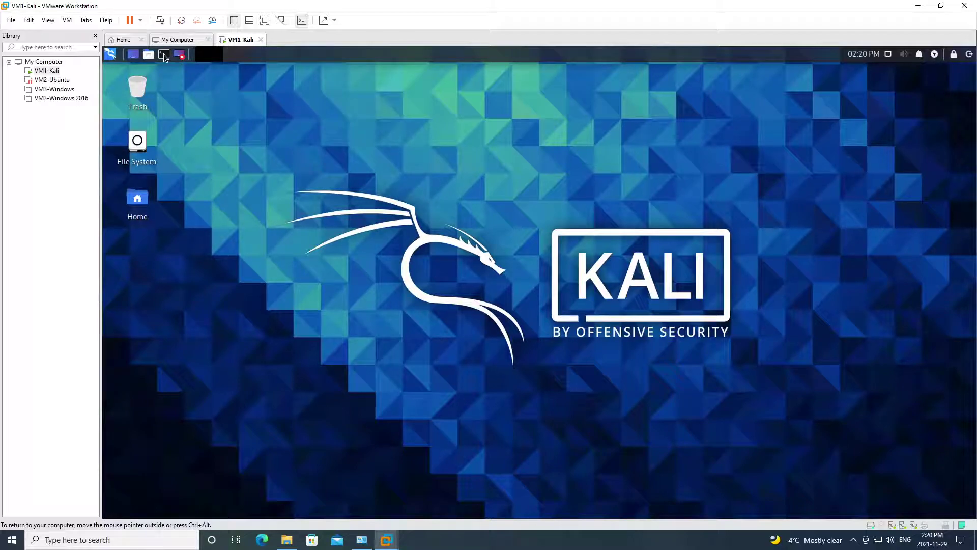
{"action": "left_click", "coordinate": [164, 54]}
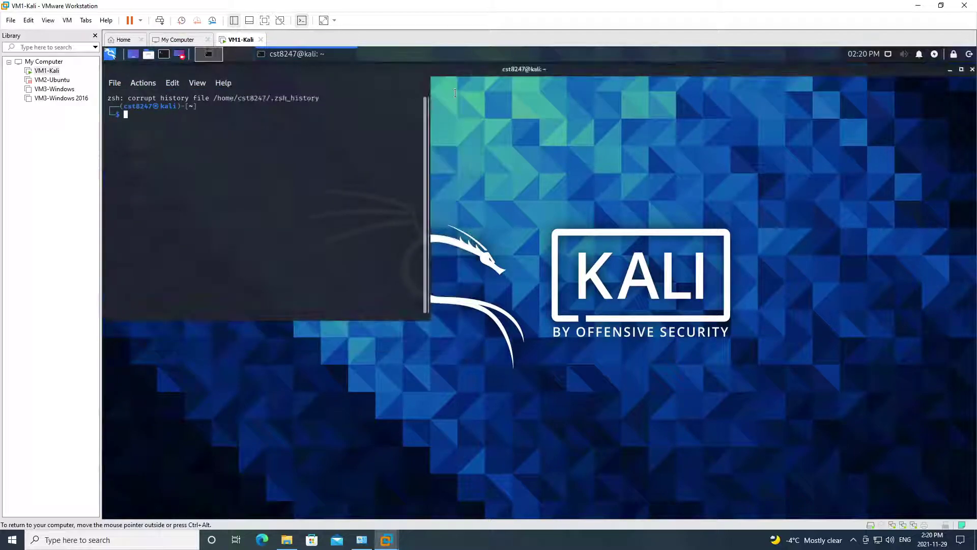
{"action": "left_click", "coordinate": [457, 94]}
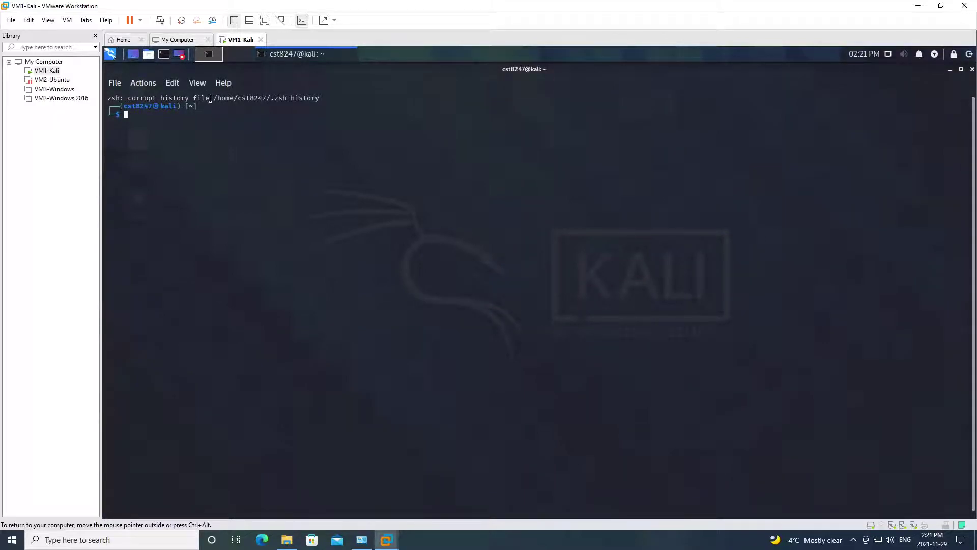
{"action": "left_click", "coordinate": [67, 20]}
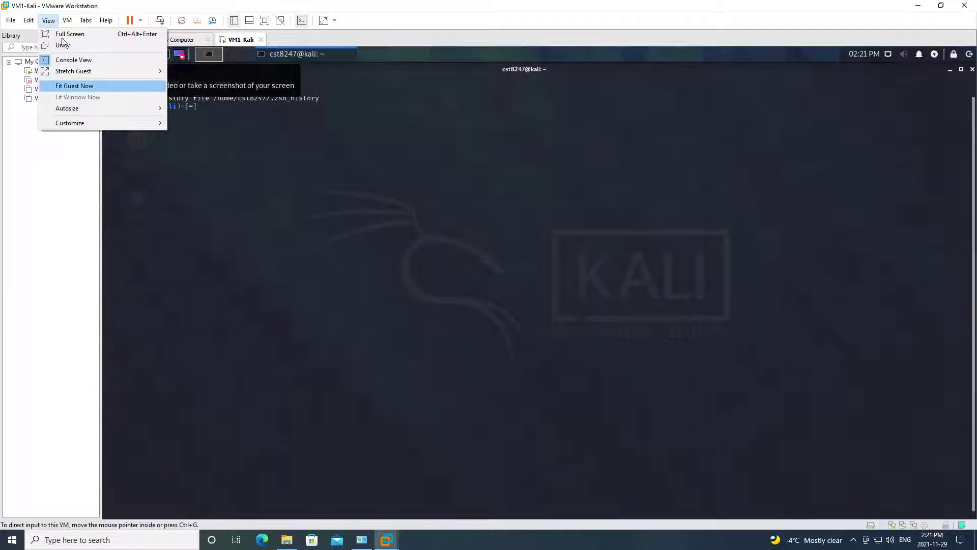
- In the VM's Options settings, set Shared Folders to always enabled
{"action": "left_click", "coordinate": [96, 159]}
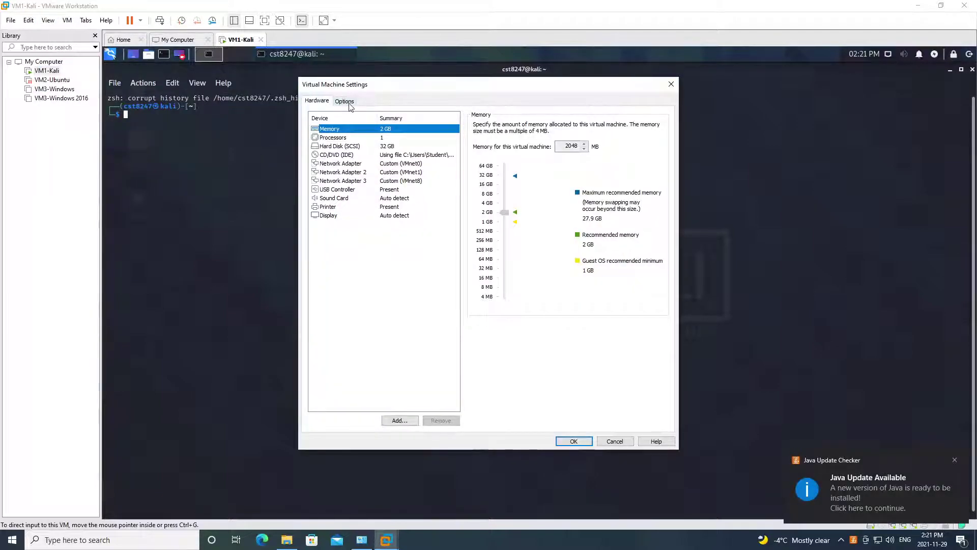
{"action": "left_click", "coordinate": [351, 106]}
{"action": "left_click", "coordinate": [361, 146]}
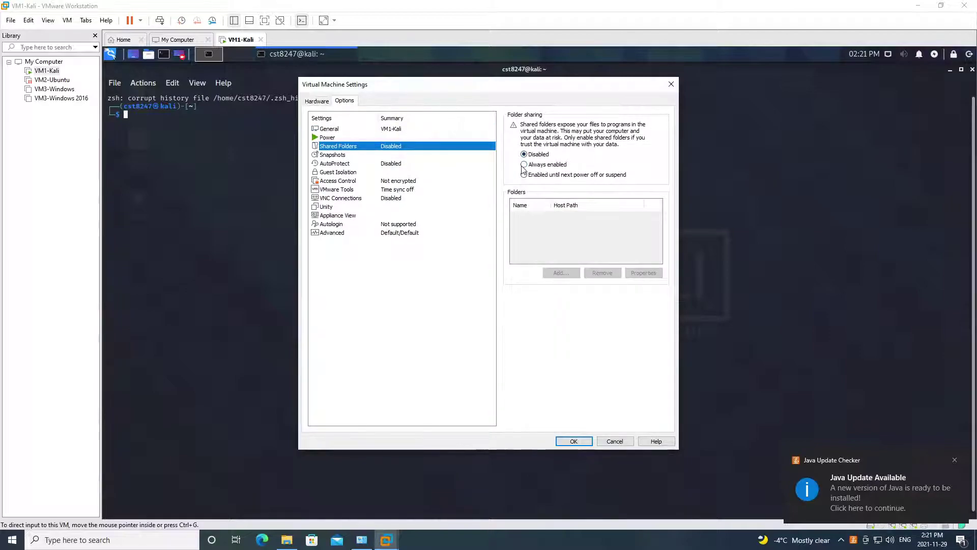
{"action": "left_click", "coordinate": [317, 101]}
{"action": "left_click", "coordinate": [345, 101]}
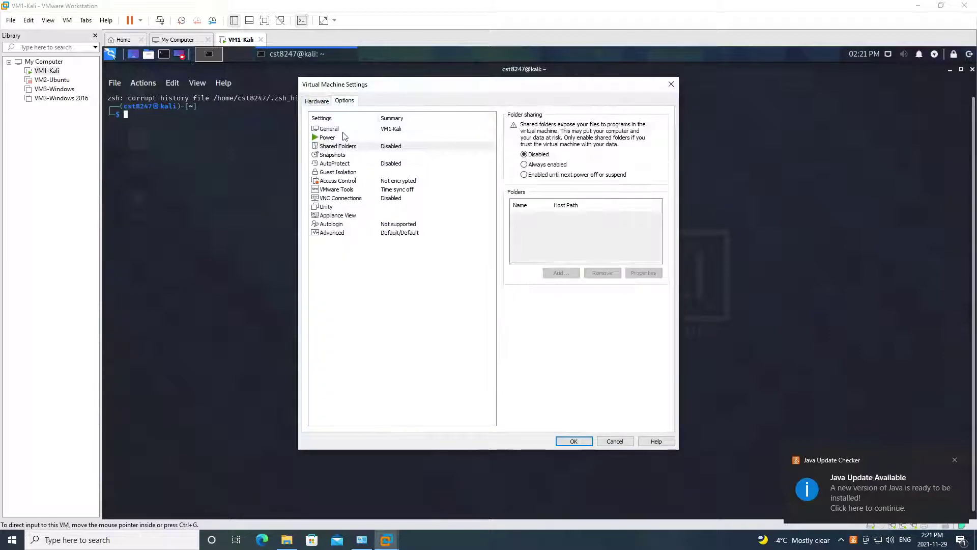
{"action": "left_click", "coordinate": [333, 146]}
{"action": "left_click", "coordinate": [537, 165]}
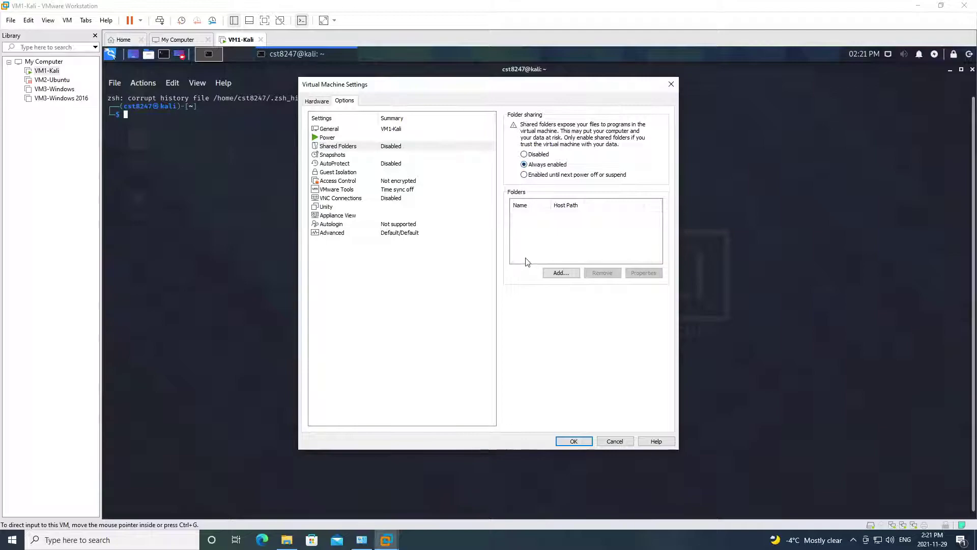
- Add the host Desktop\shared folder as a share named shared and save the settings
{"action": "left_click", "coordinate": [560, 273]}
{"action": "left_click", "coordinate": [533, 351]}
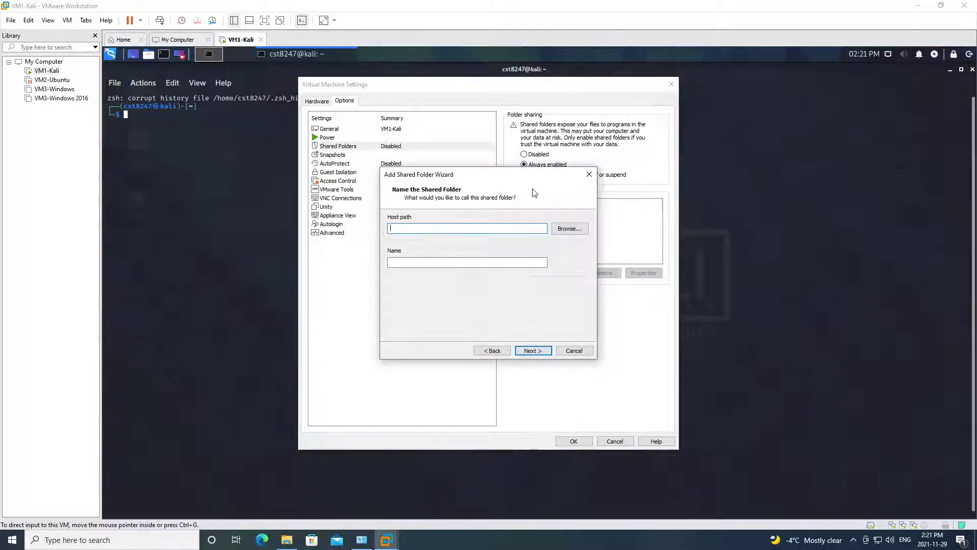
{"action": "left_click", "coordinate": [573, 228]}
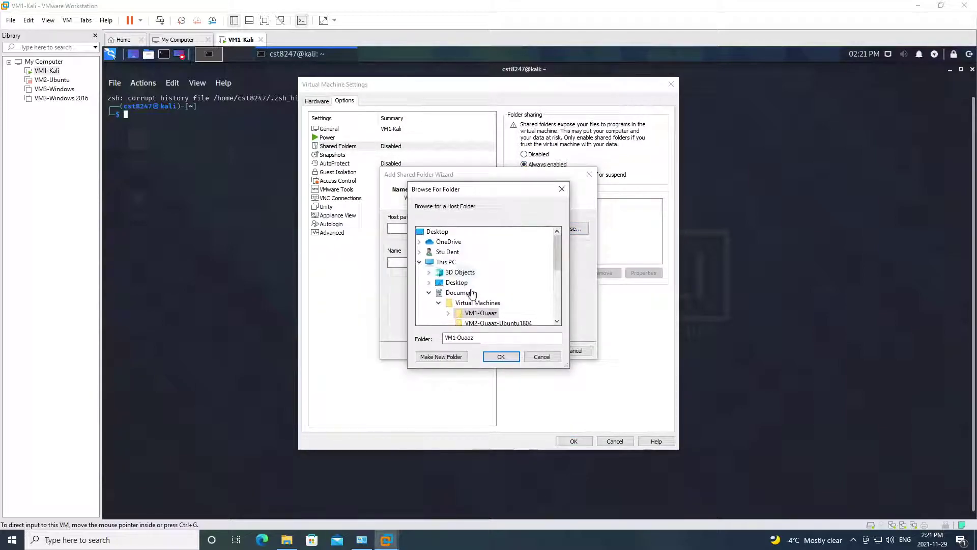
{"action": "double_click", "coordinate": [447, 283]}
{"action": "left_click", "coordinate": [448, 293]}
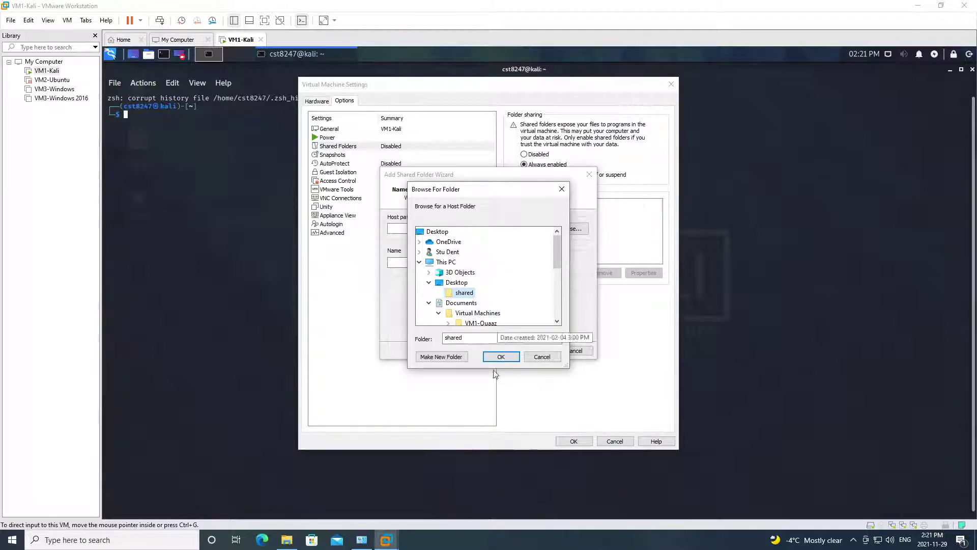
{"action": "left_click", "coordinate": [501, 357]}
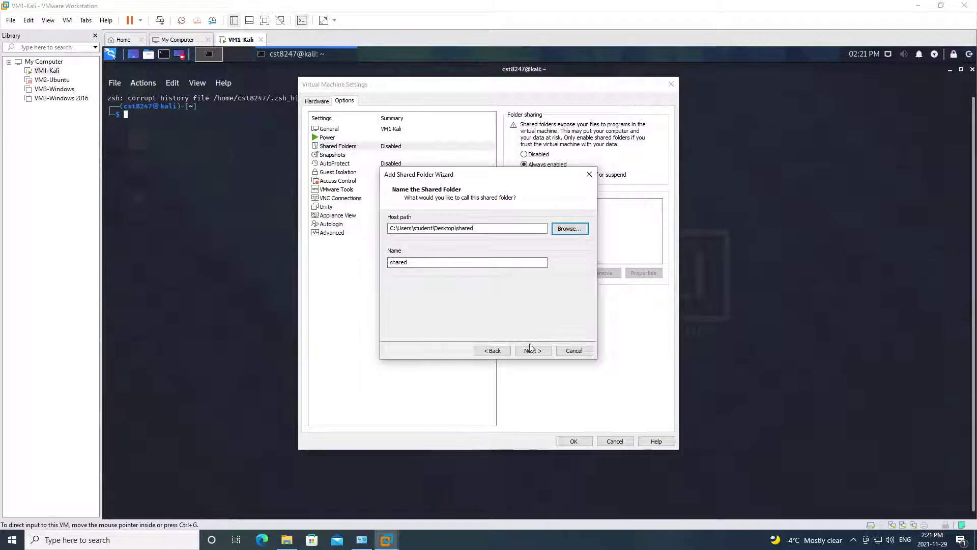
{"action": "left_click", "coordinate": [535, 352]}
{"action": "left_click", "coordinate": [534, 351]}
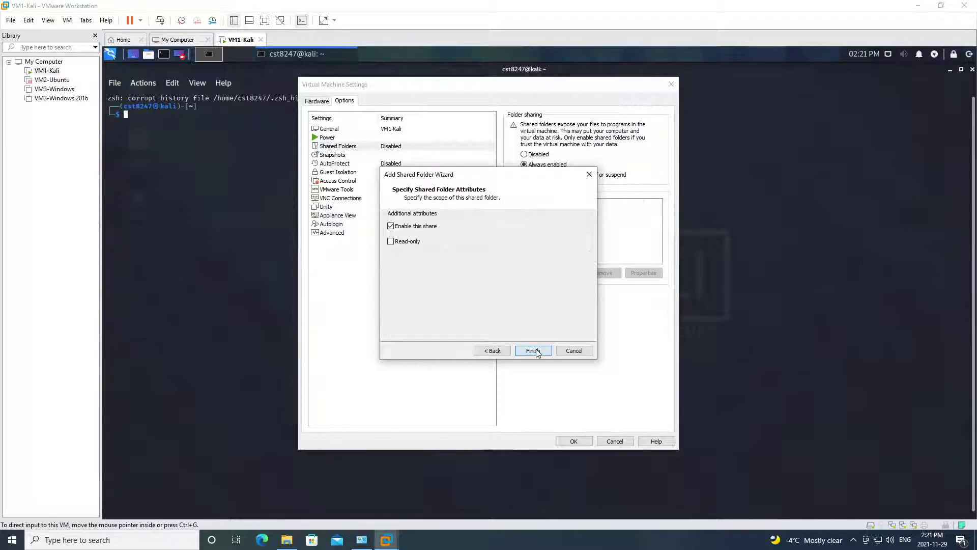
{"action": "left_click", "coordinate": [574, 441]}
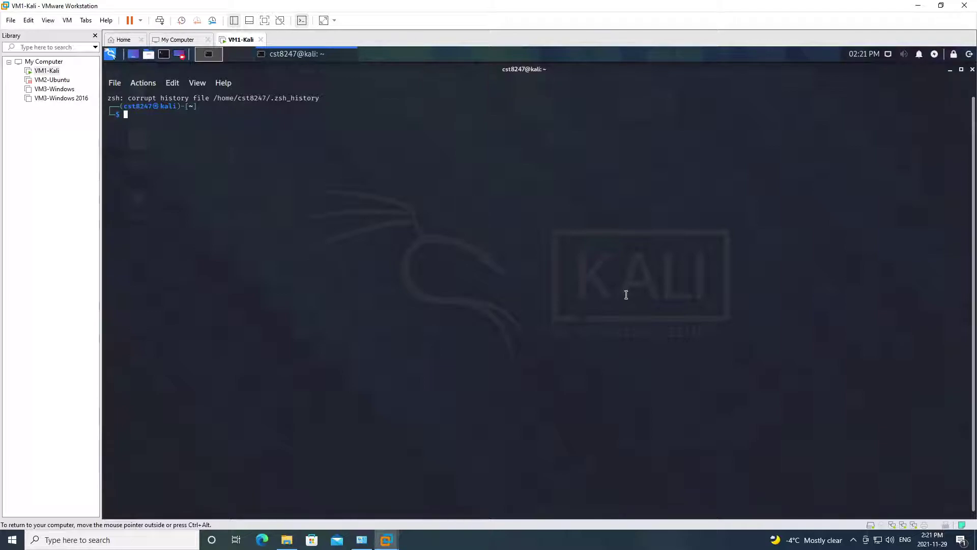
- Create a shared directory in the Kali home folder and list the home contents
{"action": "type", "text": "mkdir shared"}
{"action": "key", "text": "Return"}
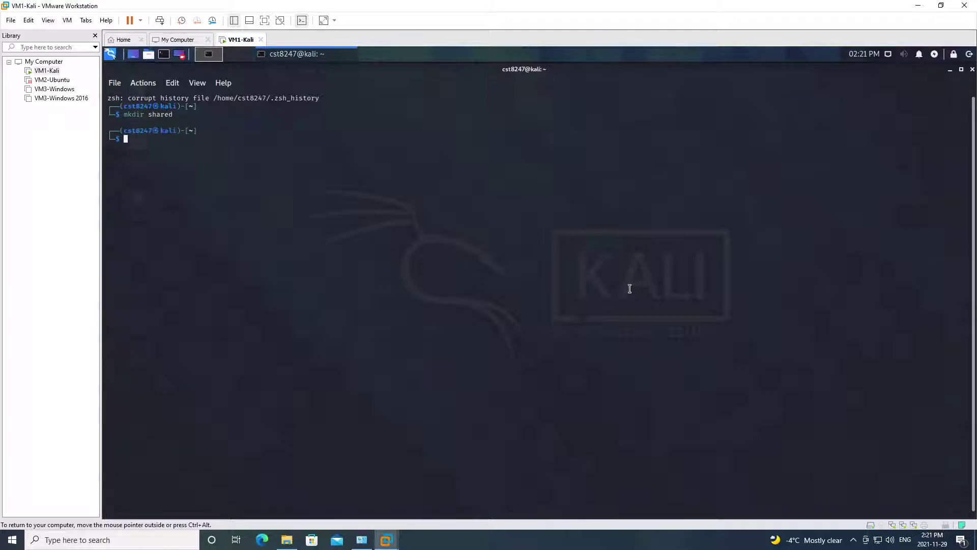
{"action": "type", "text": "ls"}
{"action": "key", "text": "Return"}
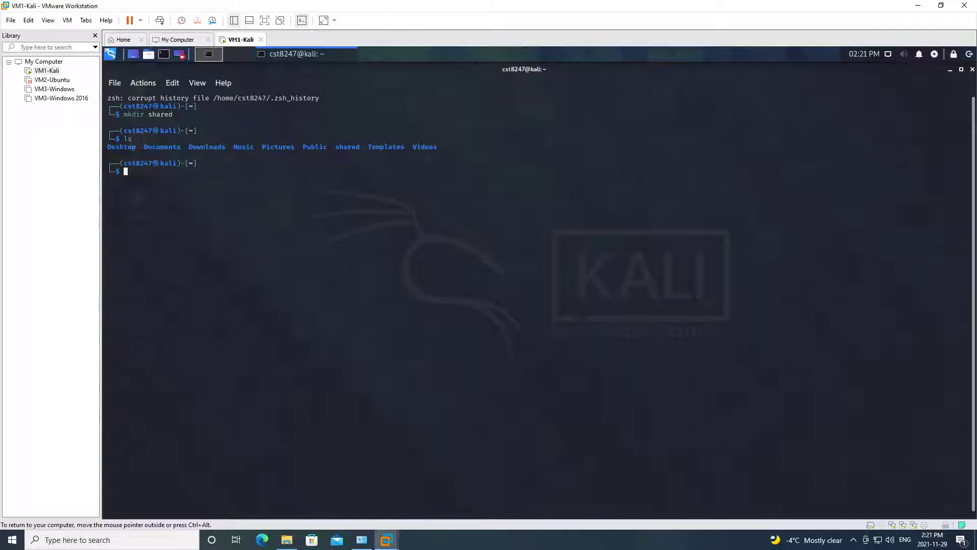
- Try mounting .host:/shared onto ~/shared via vmhgfs-fuse with allow_other, uid and gid options
{"action": "type", "text": "sudo mount -t fuse.vmhgfs-fuse -"}
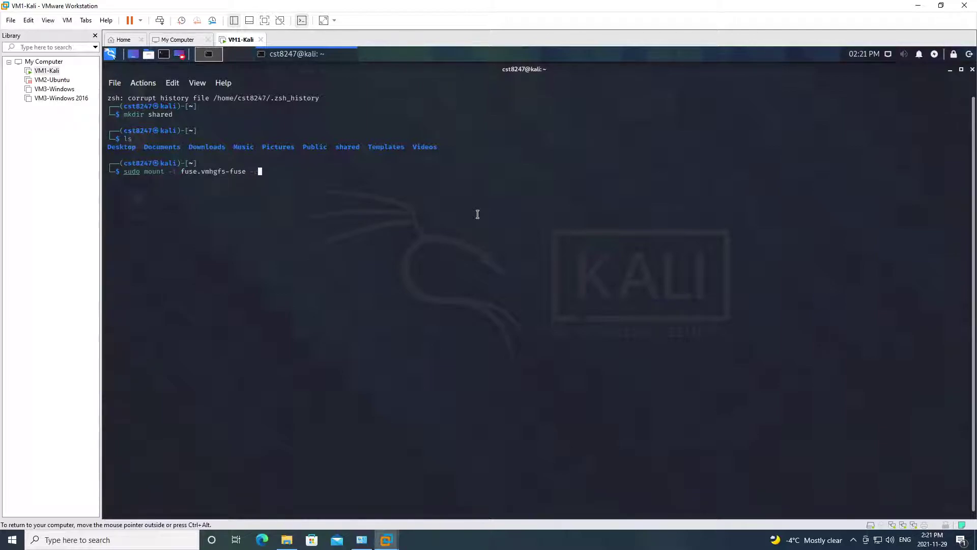
{"action": "type", "text": "o allow_aothe"}
{"action": "key", "text": "BackSpace"}
{"action": "key", "text": "BackSpace"}
{"action": "key", "text": "BackSpace"}
{"action": "key", "text": "BackSpace"}
{"action": "key", "text": "BackSpace"}
{"action": "key", "text": "BackSpace"}
{"action": "type", "text": "other,uid$(id -u),gid=$(id -g"}
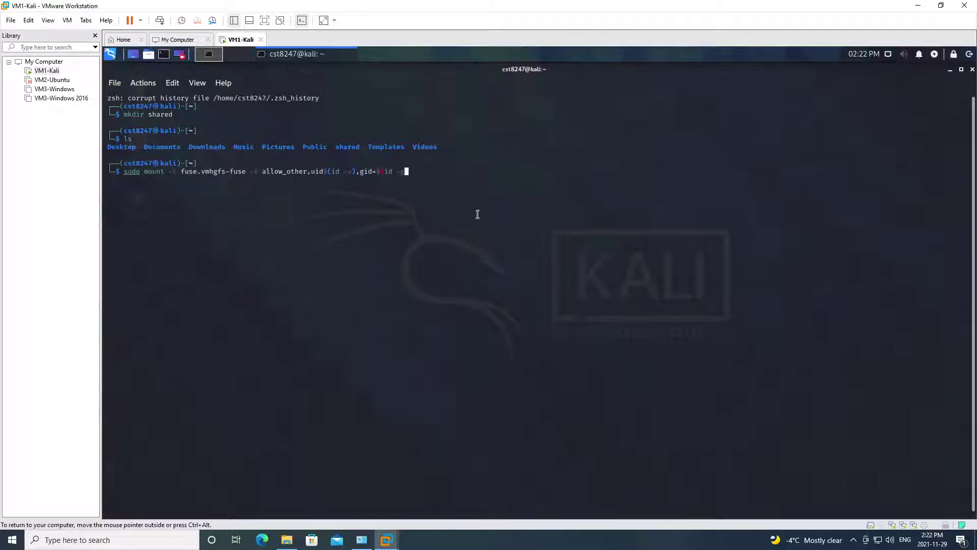
{"action": "type", "text": ") .host:/shared  ~/shared"}
{"action": "key", "text": "Return"}
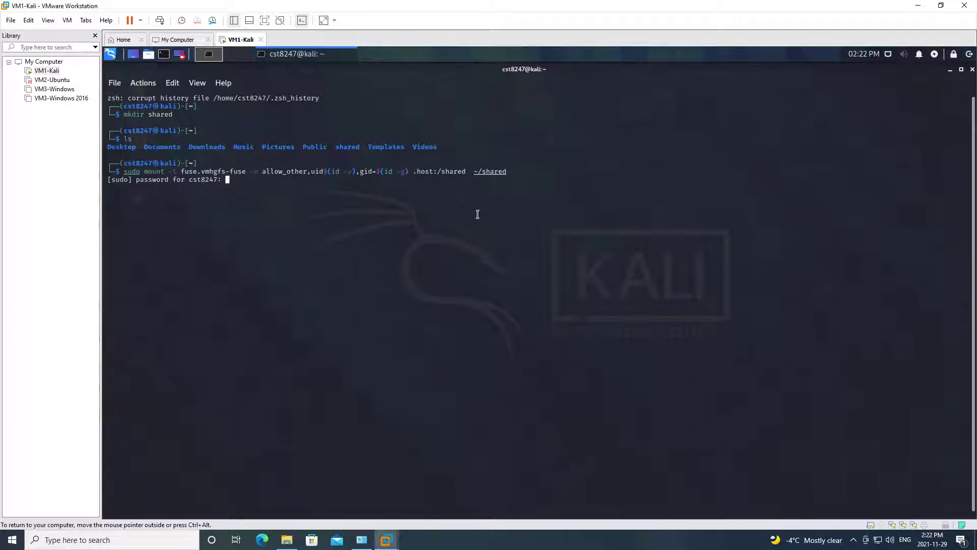
{"action": "key", "text": "Return"}
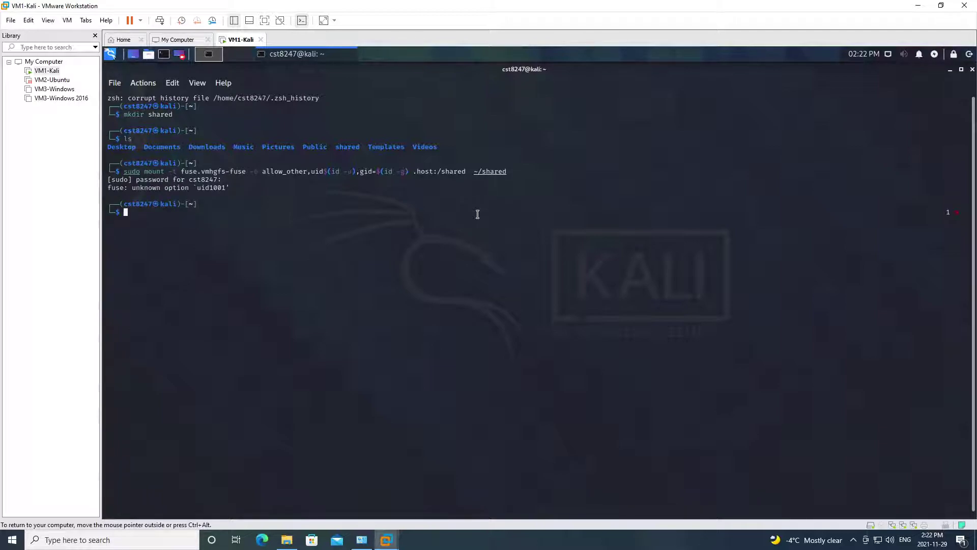
- Rerun the mount command with the missing = added after uid
{"action": "key", "text": "Up"}
{"action": "key", "text": "Left"}
{"action": "key", "text": "Left"}
{"action": "key", "text": "Left"}
{"action": "key", "text": "Left"}
{"action": "key", "text": "Left"}
{"action": "key", "text": "Left"}
{"action": "key", "text": "Left"}
{"action": "key", "text": "Left"}
{"action": "key", "text": "Left"}
{"action": "key", "text": "Left"}
{"action": "key", "text": "Left"}
{"action": "key", "text": "Left"}
{"action": "key", "text": "Left"}
{"action": "key", "text": "Left"}
{"action": "key", "text": "Left"}
{"action": "key", "text": "Left"}
{"action": "key", "text": "Left"}
{"action": "key", "text": "Left"}
{"action": "key", "text": "Left"}
{"action": "key", "text": "Left"}
{"action": "key", "text": "Left"}
{"action": "key", "text": "Left"}
{"action": "key", "text": "Left"}
{"action": "key", "text": "Left"}
{"action": "key", "text": "Left"}
{"action": "key", "text": "Left"}
{"action": "key", "text": "Left"}
{"action": "key", "text": "Left"}
{"action": "key", "text": "Left"}
{"action": "key", "text": "Left"}
{"action": "key", "text": "Left"}
{"action": "key", "text": "Left"}
{"action": "key", "text": "Left"}
{"action": "key", "text": "Left"}
{"action": "key", "text": "Left"}
{"action": "key", "text": "Left"}
{"action": "key", "text": "Left"}
{"action": "key", "text": "Left"}
{"action": "key", "text": "Left"}
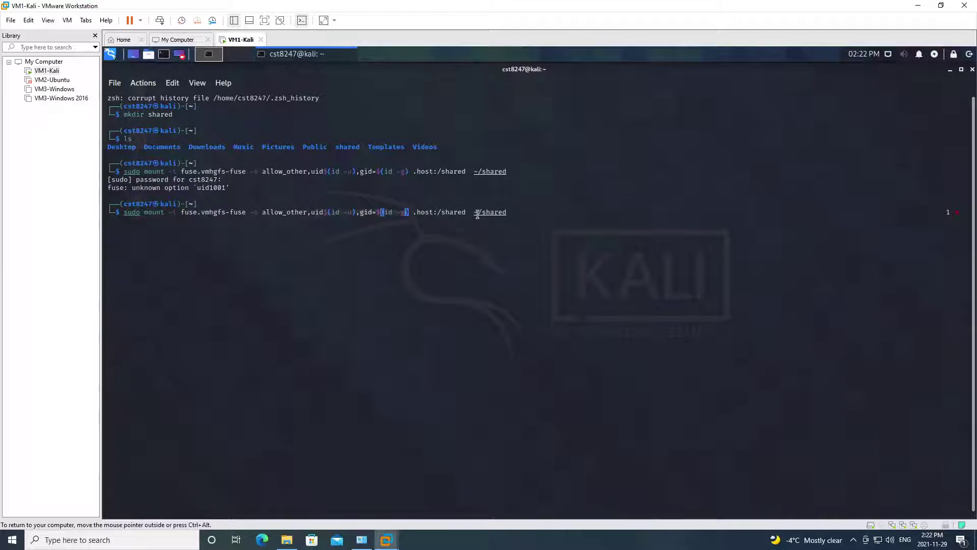
{"action": "key", "text": "Left"}
{"action": "key", "text": "Left"}
{"action": "key", "text": "Left"}
{"action": "key", "text": "Left"}
{"action": "key", "text": "Left"}
{"action": "key", "text": "Left"}
{"action": "type", "text": "="}
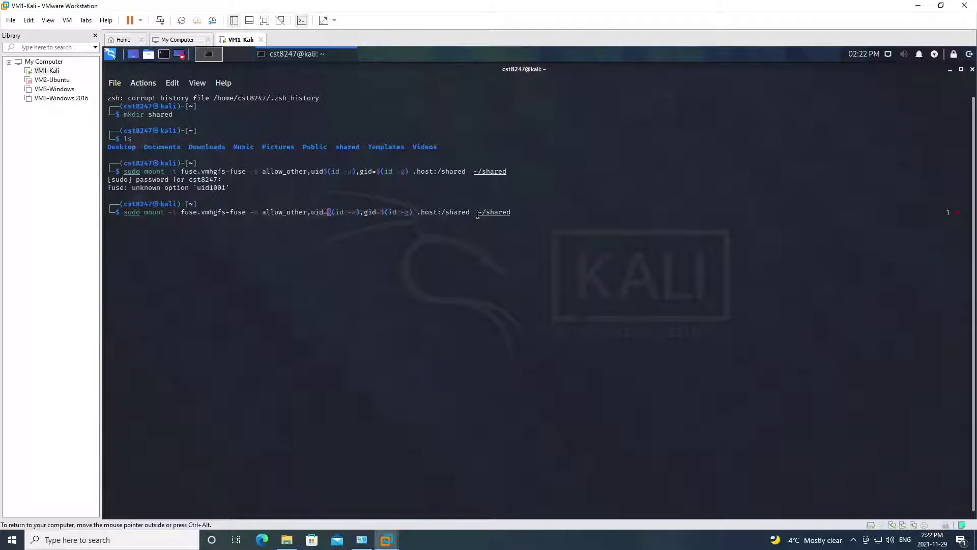
{"action": "key", "text": "Return"}
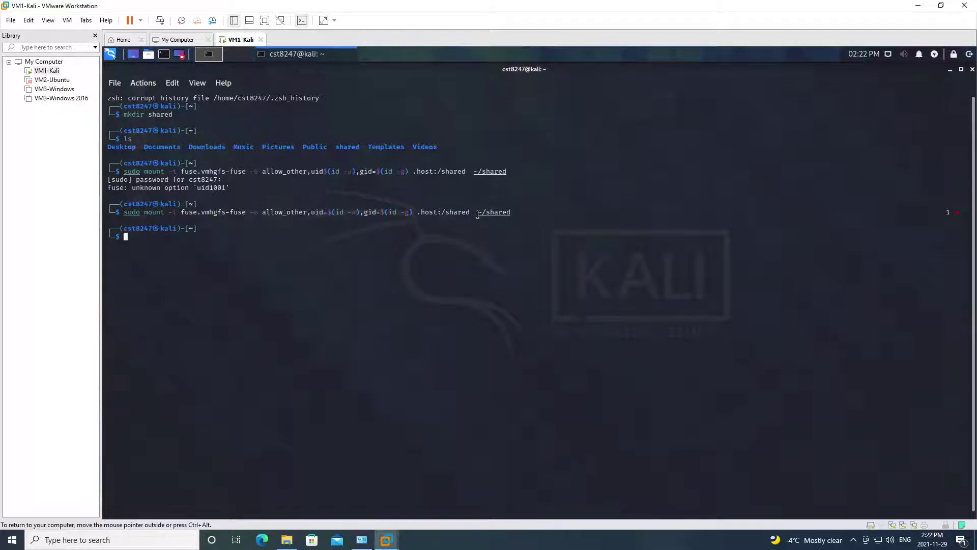
- Change into ~/shared and list its files, showing the interfaces file
{"action": "type", "text": "cd shared"}
{"action": "key", "text": "Return"}
{"action": "type", "text": "ll"}
{"action": "key", "text": "Return"}
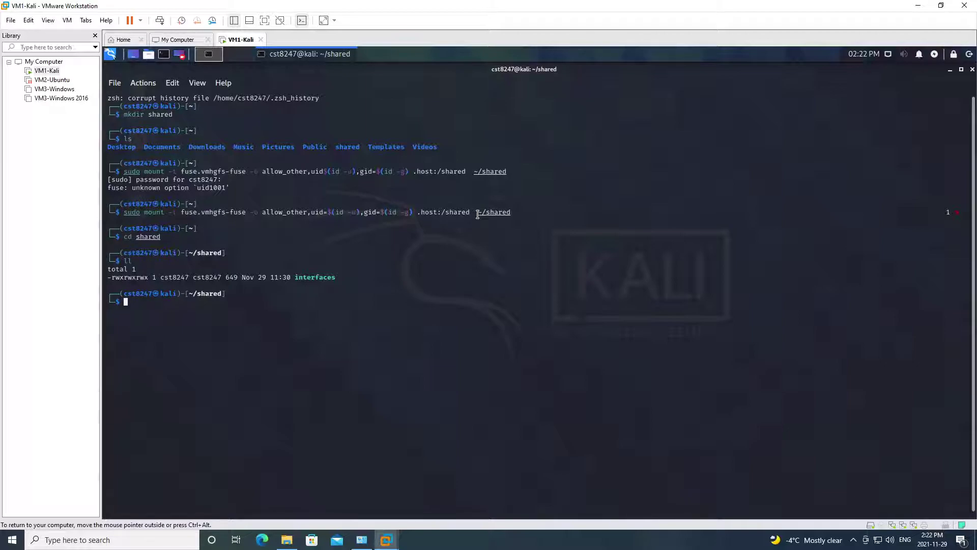
- View the shared interfaces file and /etc/network/interfaces in vim without changing them
{"action": "type", "text": "vim inter"}
{"action": "key", "text": "Tab"}
{"action": "key", "text": "Return"}
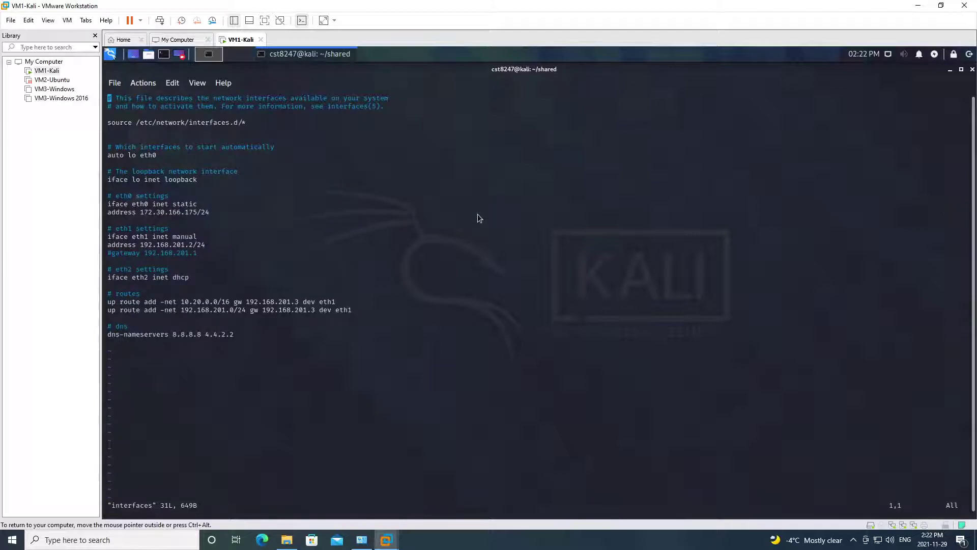
{"action": "type", "text": ":q"}
{"action": "key", "text": "Return"}
{"action": "type", "text": "sudo vim /"}
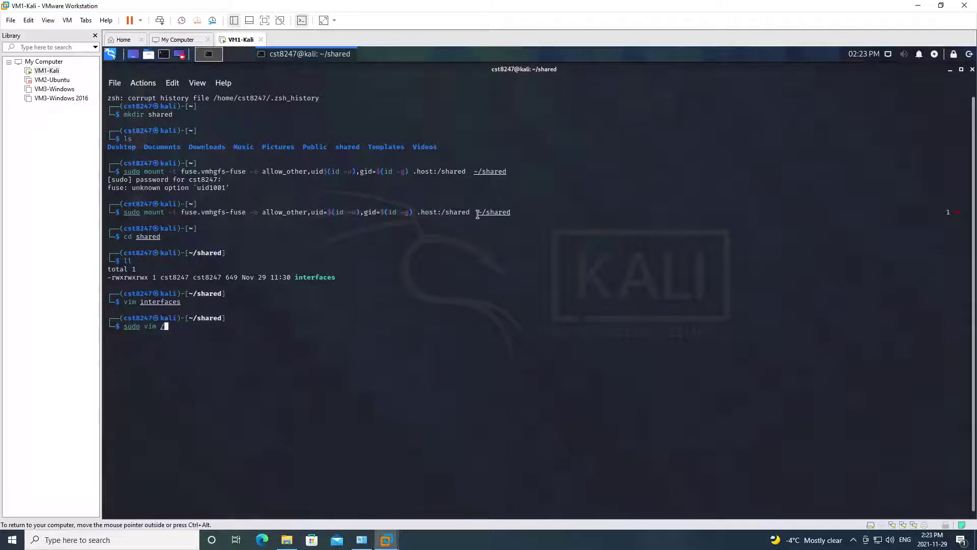
{"action": "type", "text": "etc/network/interfaces"}
{"action": "key", "text": "Return"}
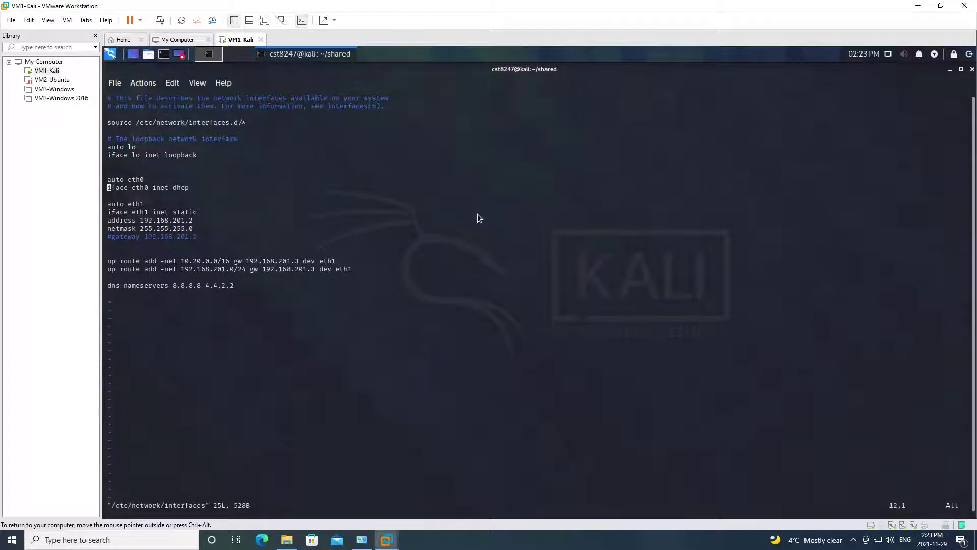
{"action": "type", "text": ":q"}
{"action": "key", "text": "Return"}
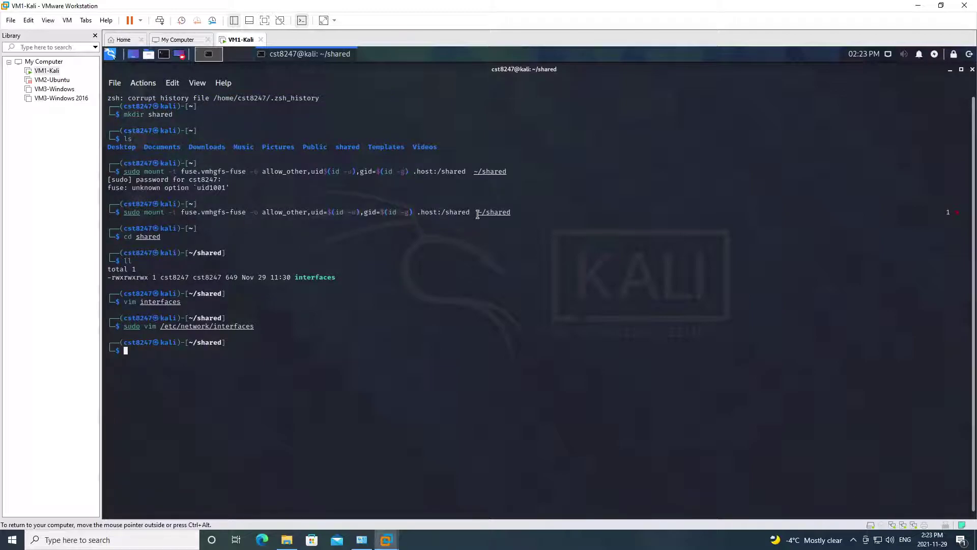
- Copy the shared interfaces file over /etc/network/interfaces, rerunning with sudo after plain cp fails
{"action": "type", "text": "cu shared/inter"}
{"action": "key", "text": "BackSpace"}
{"action": "key", "text": "BackSpace"}
{"action": "key", "text": "BackSpace"}
{"action": "key", "text": "BackSpace"}
{"action": "key", "text": "BackSpace"}
{"action": "key", "text": "BackSpace"}
{"action": "key", "text": "BackSpace"}
{"action": "key", "text": "BackSpace"}
{"action": "key", "text": "BackSpace"}
{"action": "key", "text": "BackSpace"}
{"action": "type", "text": "inter"}
{"action": "key", "text": "Tab"}
{"action": "key", "text": "alt+period"}
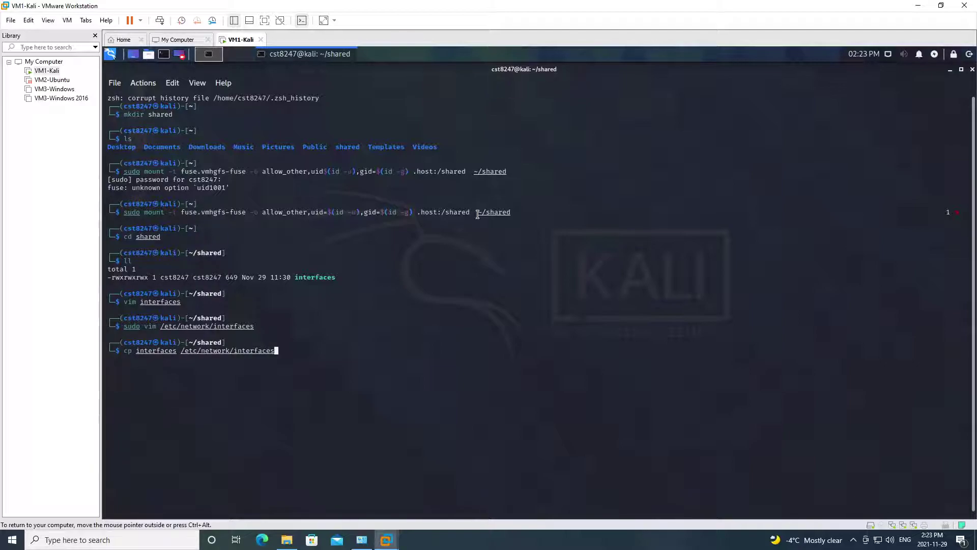
{"action": "key", "text": "Return"}
{"action": "key", "text": "Up"}
{"action": "key", "text": "Home"}
{"action": "type", "text": "sudo"}
{"action": "key", "text": "Return"}
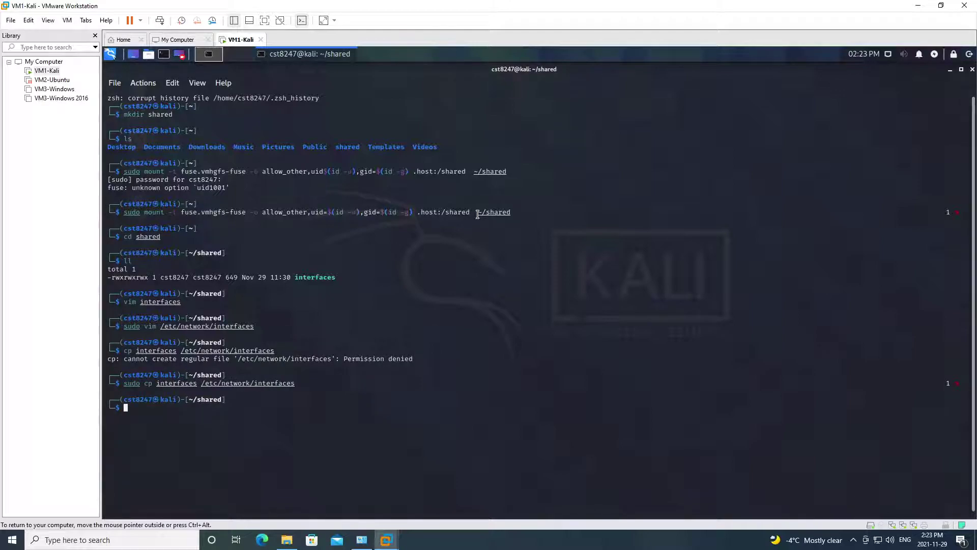
- Reopen /etc/network/interfaces in vim to check the copied contents, then quit
{"action": "key", "text": "Up"}
{"action": "key", "text": "Up"}
{"action": "key", "text": "Up"}
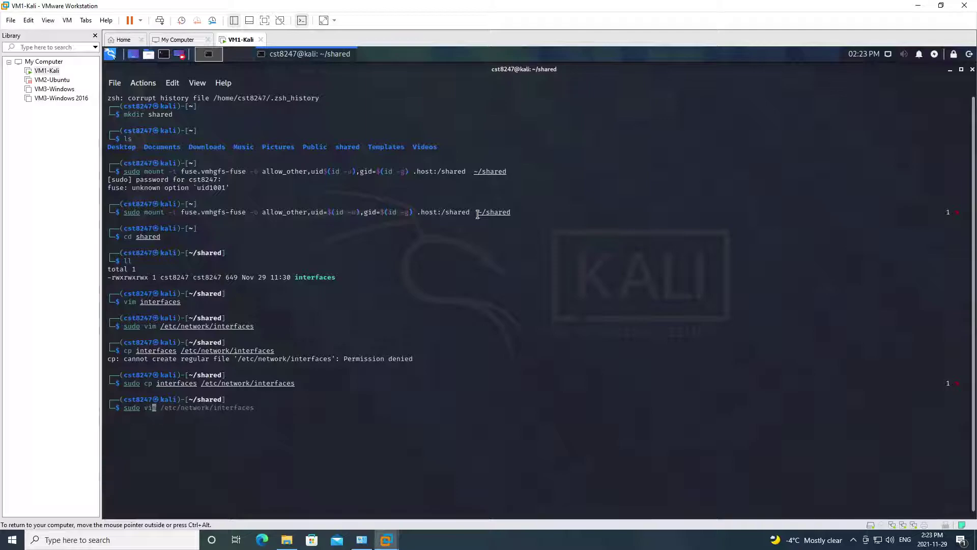
{"action": "key", "text": "Return"}
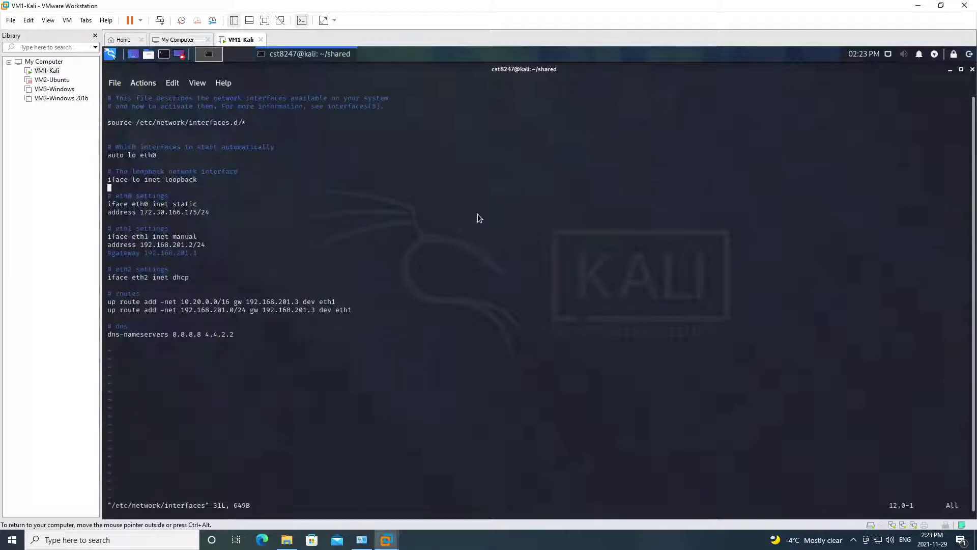
{"action": "type", "text": ":q"}
{"action": "key", "text": "Return"}
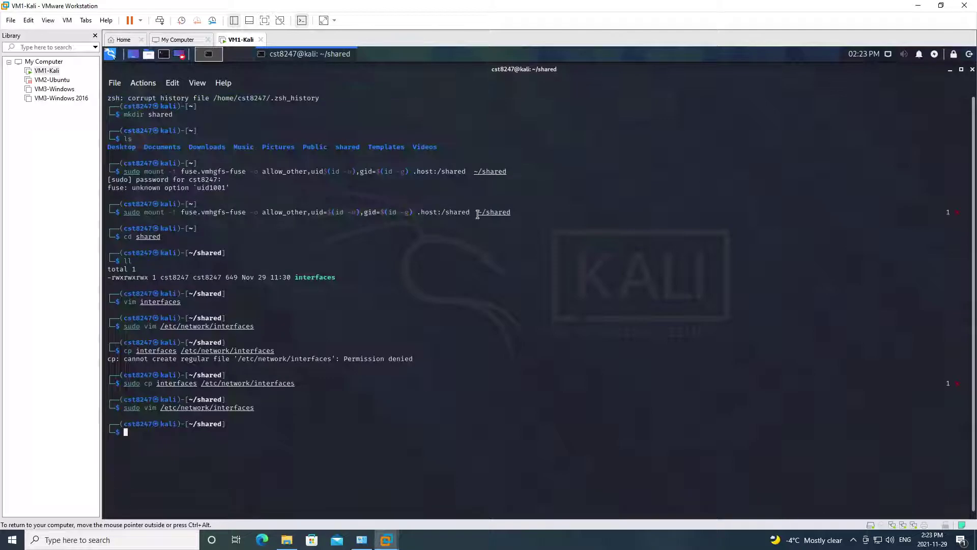
- Change the terminal font to Bitstream Vera Sans Mono 13 pt in Preferences and apply it
{"action": "left_click", "coordinate": [115, 82]}
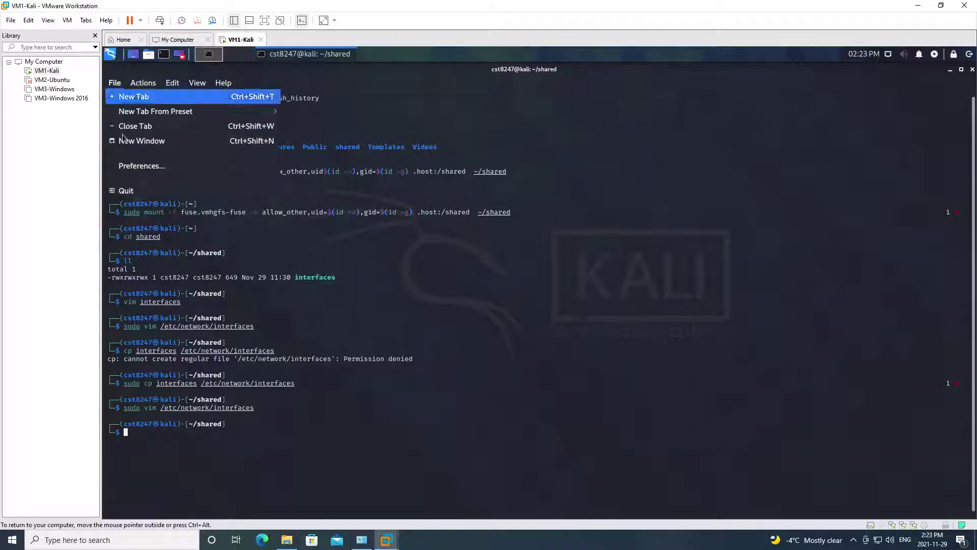
{"action": "left_click", "coordinate": [131, 164]}
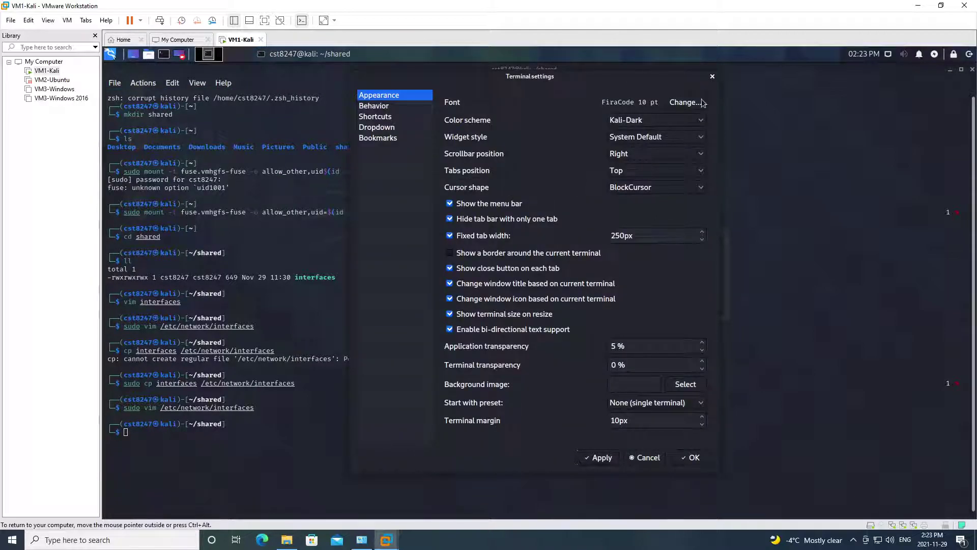
{"action": "left_click", "coordinate": [673, 105]}
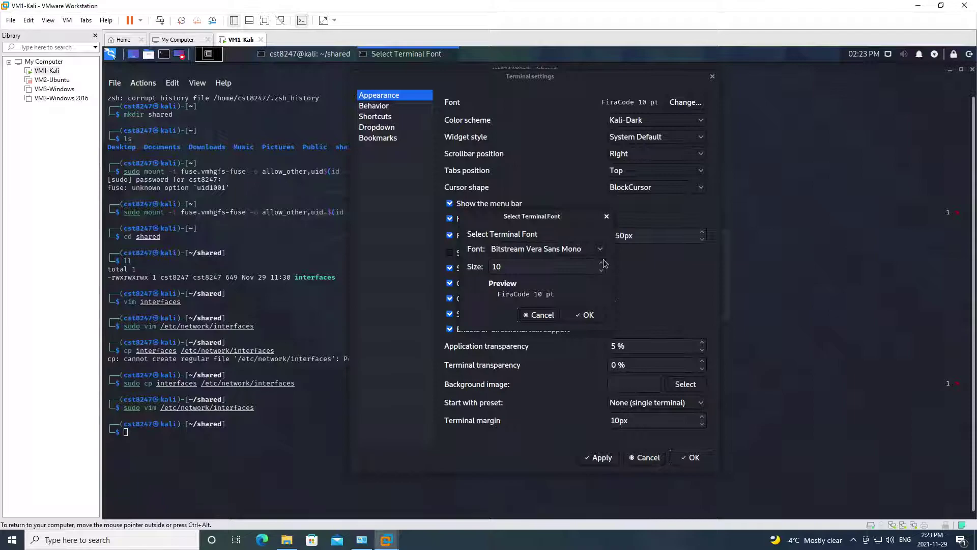
{"action": "left_click", "coordinate": [603, 261]}
{"action": "left_click", "coordinate": [633, 264]}
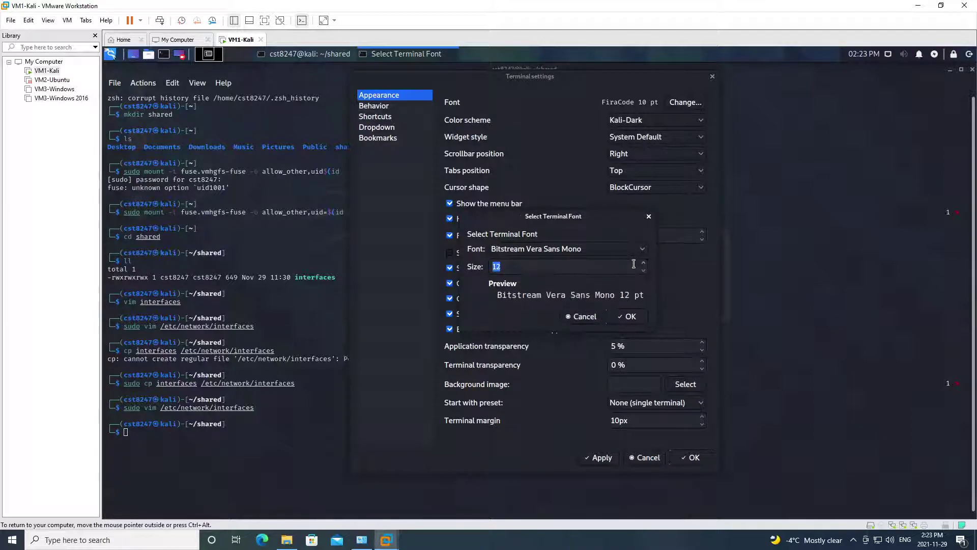
{"action": "left_click", "coordinate": [645, 264]}
{"action": "left_click", "coordinate": [637, 319]}
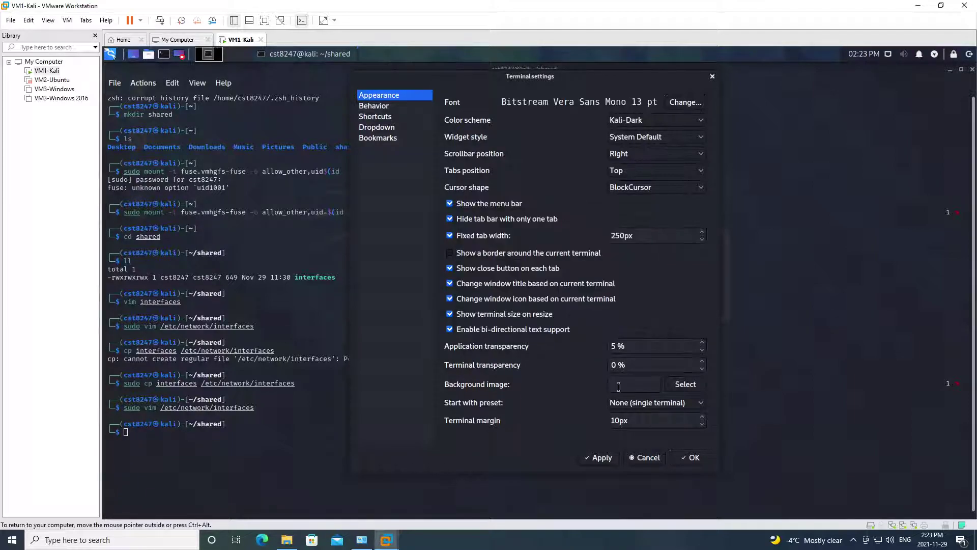
{"action": "left_click", "coordinate": [599, 458]}
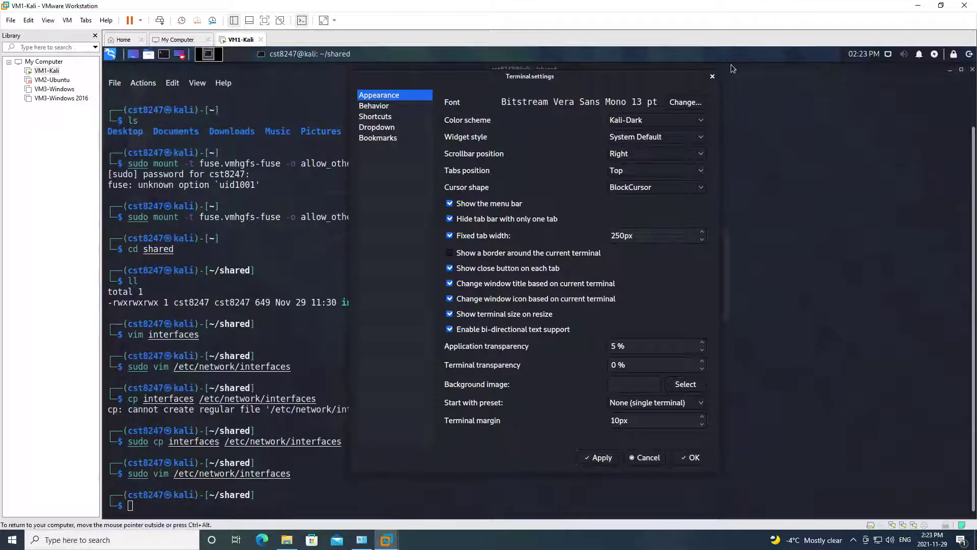
{"action": "left_click", "coordinate": [713, 78]}
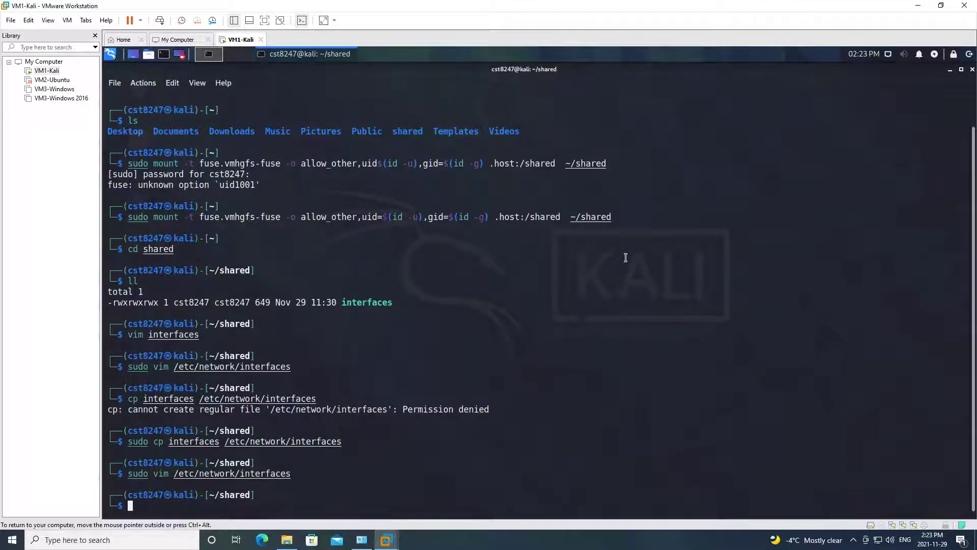
{"action": "key", "text": "ctrl+l"}
{"action": "key", "text": "Up"}
{"action": "key", "text": "Return"}
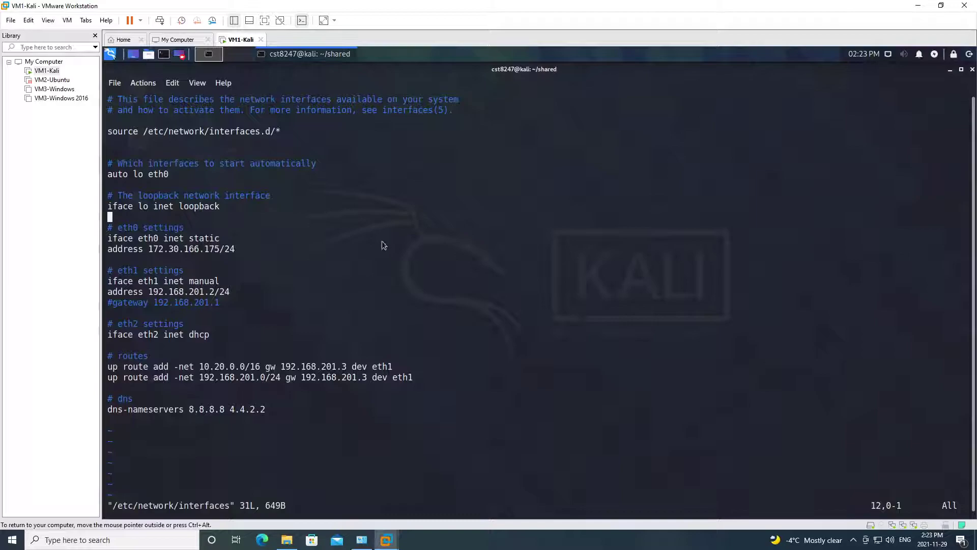
{"action": "left_click", "coordinate": [113, 174]}
{"action": "left_click_drag", "start_coordinate": [164, 175], "coordinate": [112, 176]}
{"action": "left_click", "coordinate": [180, 178]}
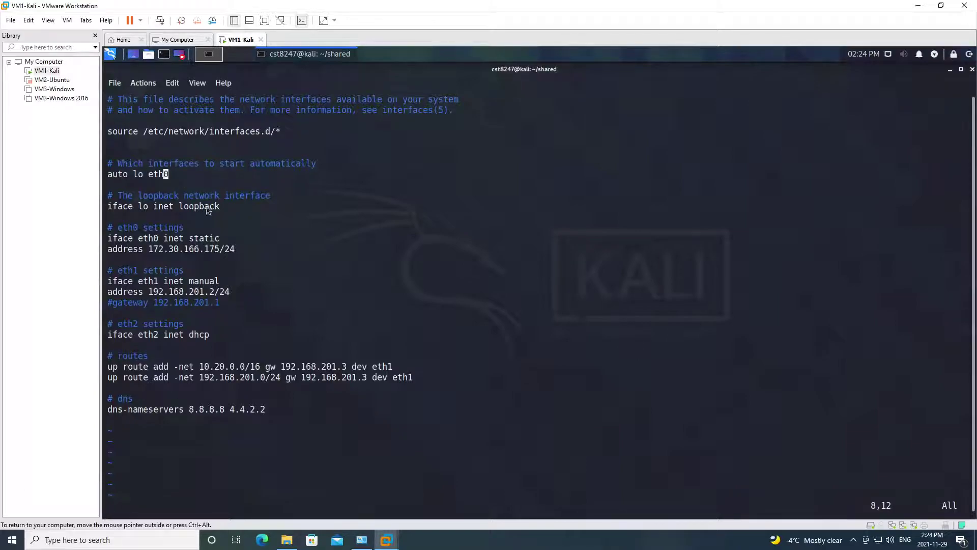
{"action": "left_click", "coordinate": [111, 209]}
{"action": "left_click", "coordinate": [116, 210]}
{"action": "left_click_drag", "start_coordinate": [145, 209], "coordinate": [138, 209]}
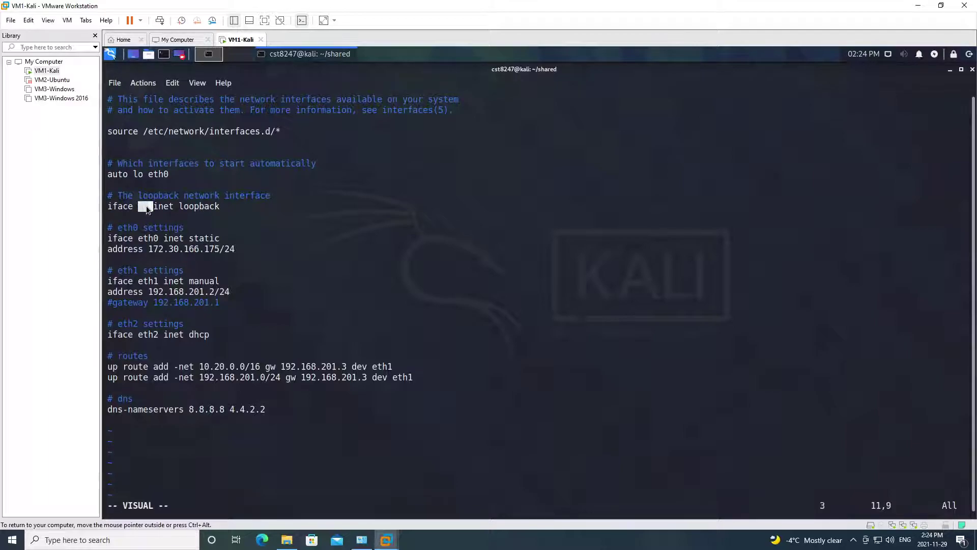
{"action": "left_click", "coordinate": [146, 218]}
{"action": "left_click_drag", "start_coordinate": [110, 240], "coordinate": [220, 240]}
{"action": "left_click", "coordinate": [166, 238]}
{"action": "left_click", "coordinate": [179, 232]}
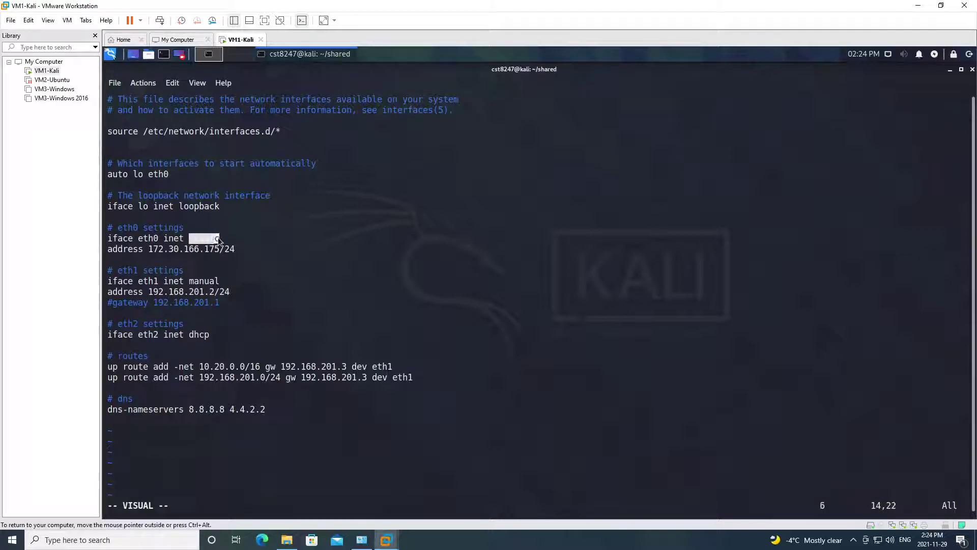
{"action": "left_click", "coordinate": [184, 250]}
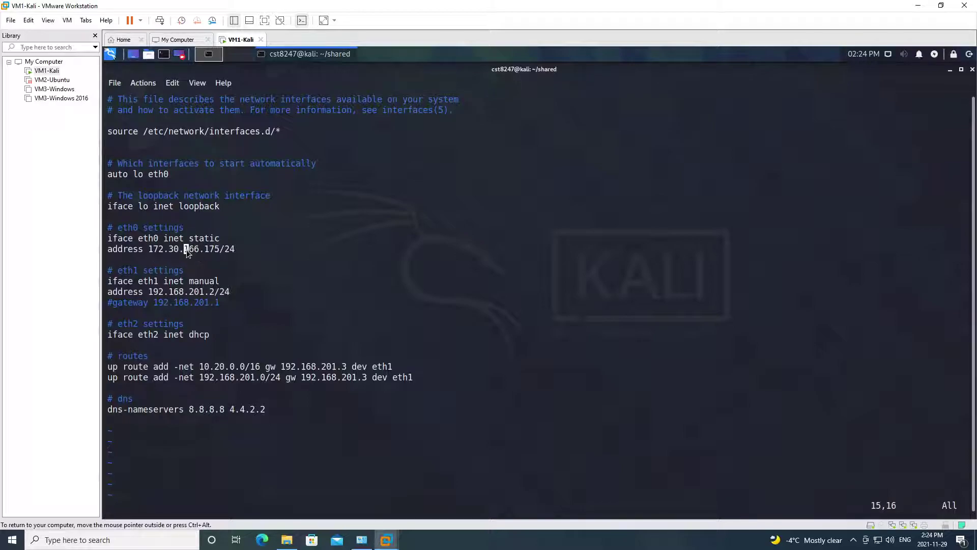
{"action": "left_click_drag", "start_coordinate": [209, 249], "coordinate": [218, 250]}
{"action": "left_click", "coordinate": [248, 261]}
{"action": "left_click", "coordinate": [126, 272]}
{"action": "left_click_drag", "start_coordinate": [126, 272], "coordinate": [139, 270]}
{"action": "left_click", "coordinate": [125, 283]}
{"action": "left_click_drag", "start_coordinate": [190, 284], "coordinate": [218, 284]}
{"action": "left_click", "coordinate": [194, 313]}
{"action": "left_click_drag", "start_coordinate": [123, 325], "coordinate": [166, 325]}
{"action": "left_click", "coordinate": [166, 325]}
- Quit the interfaces file and run sudo systemctl restart networking
{"action": "type", "text": ":q"}
{"action": "key", "text": "Return"}
{"action": "type", "text": "sudo syste"}
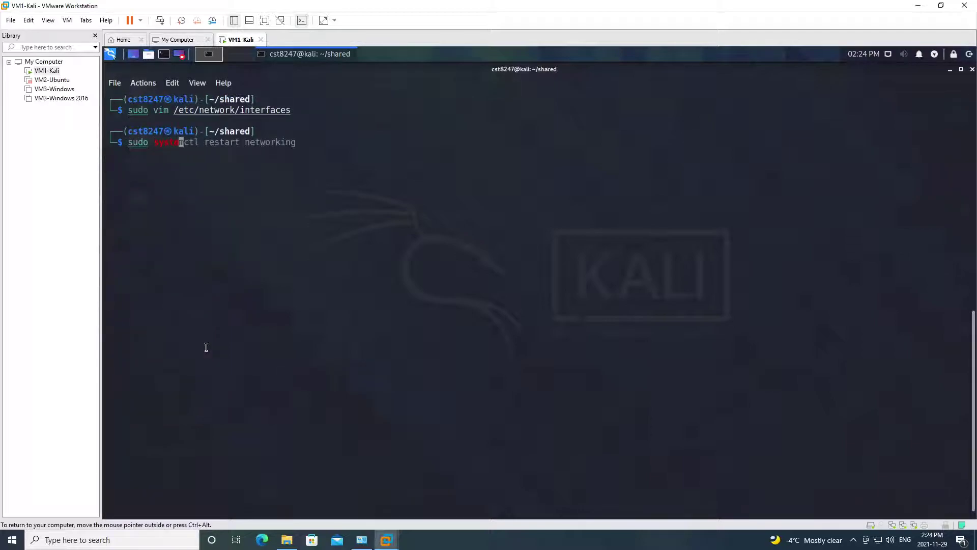
{"action": "type", "text": "mc"}
{"action": "key", "text": "Right"}
{"action": "key", "text": "Return"}
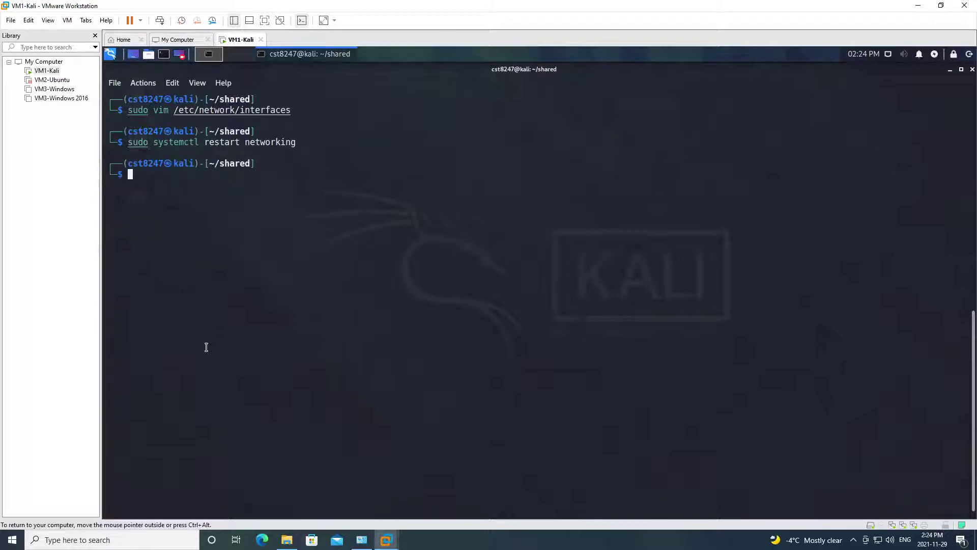
- Check the NetworkManager service status, then stop NetworkManager with sudo systemctl
{"action": "type", "text": "sudo "}
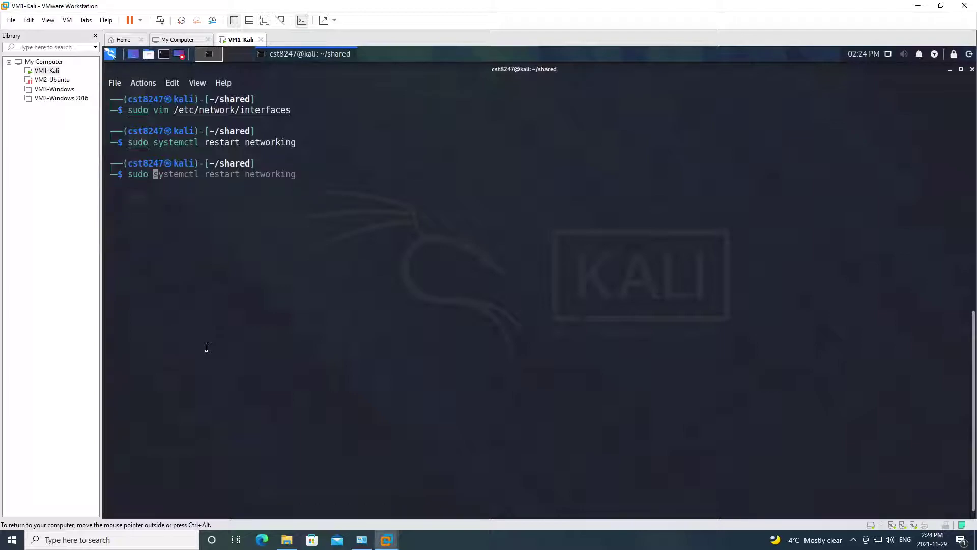
{"action": "type", "text": "systemctl status NetworkManager"}
{"action": "key", "text": "Return"}
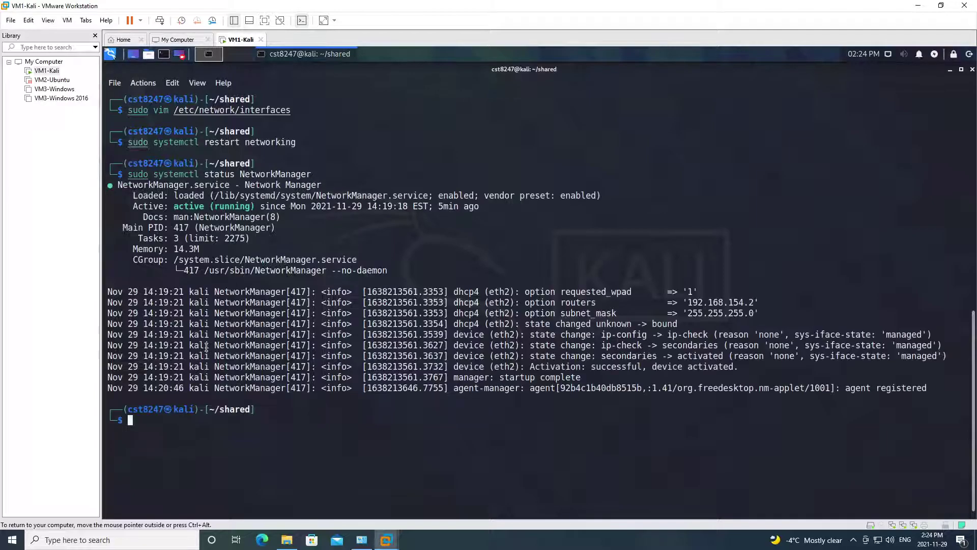
{"action": "key", "text": "Up"}
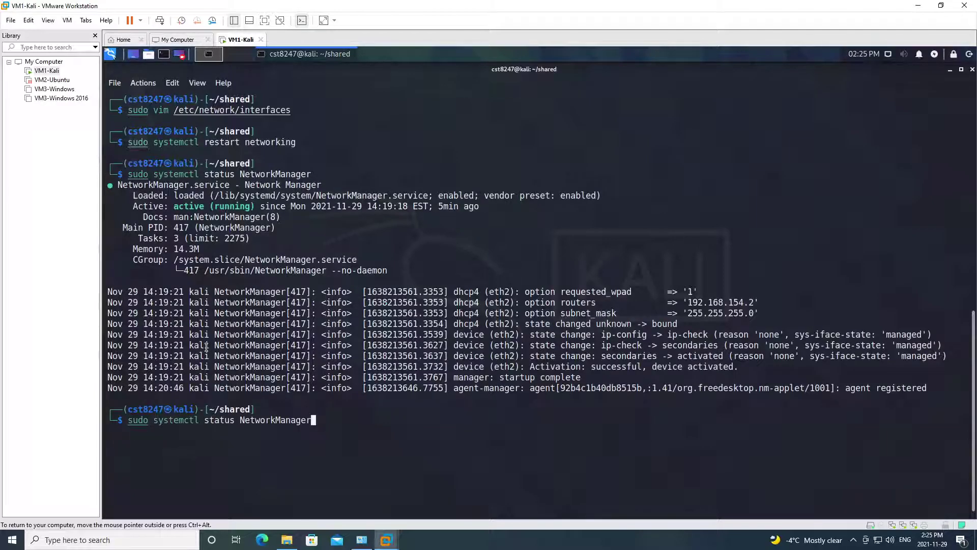
{"action": "key", "text": "ctrl+w"}
{"action": "key", "text": "ctrl+w"}
{"action": "type", "text": "stop NetworkManager"}
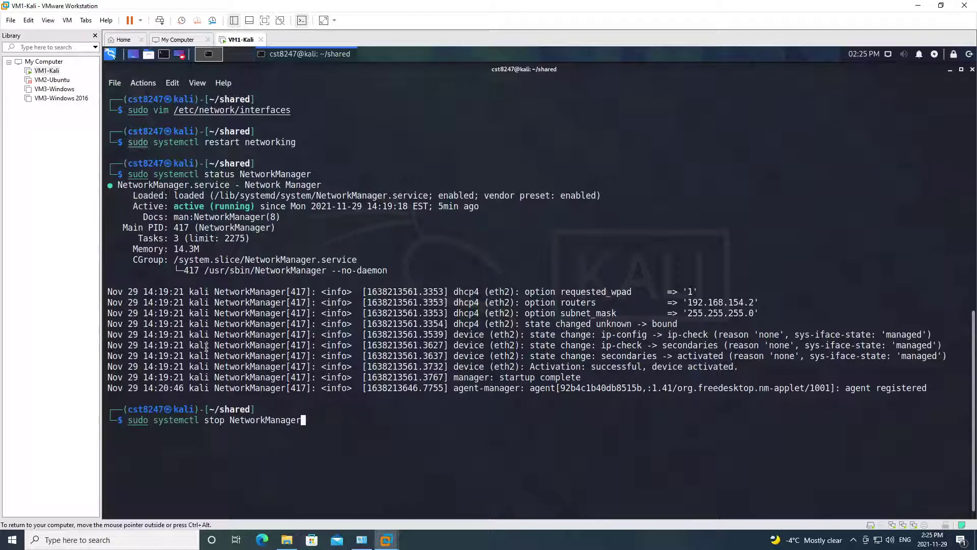
{"action": "key", "text": "Return"}
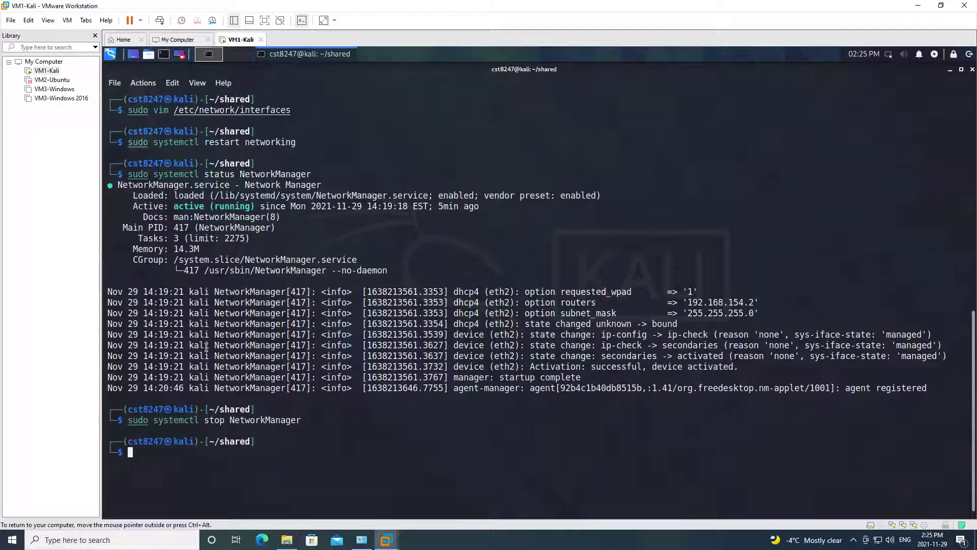
- Restart networking again, clear the screen, and list interface addresses with ip -c a
{"action": "key", "text": "Up"}
{"action": "key", "text": "Up"}
{"action": "key", "text": "Up"}
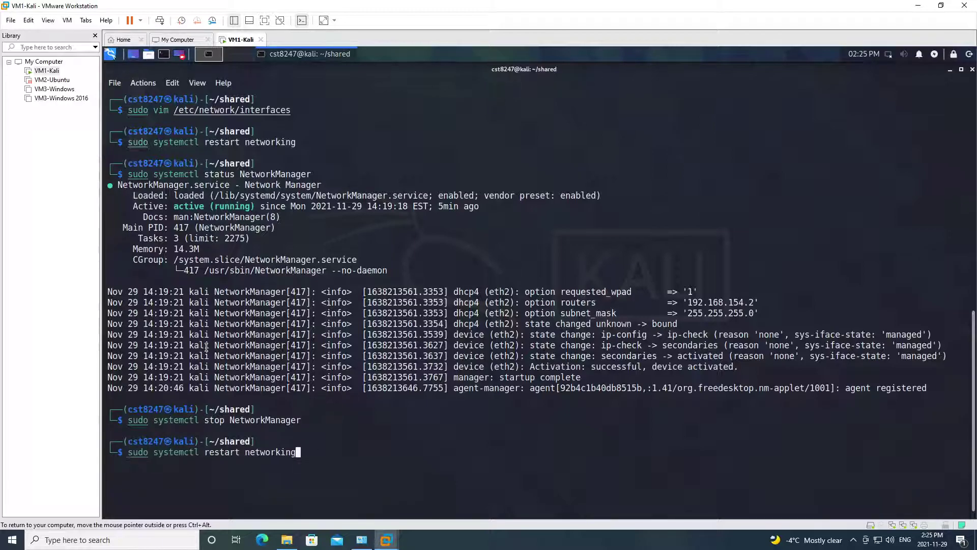
{"action": "key", "text": "Return"}
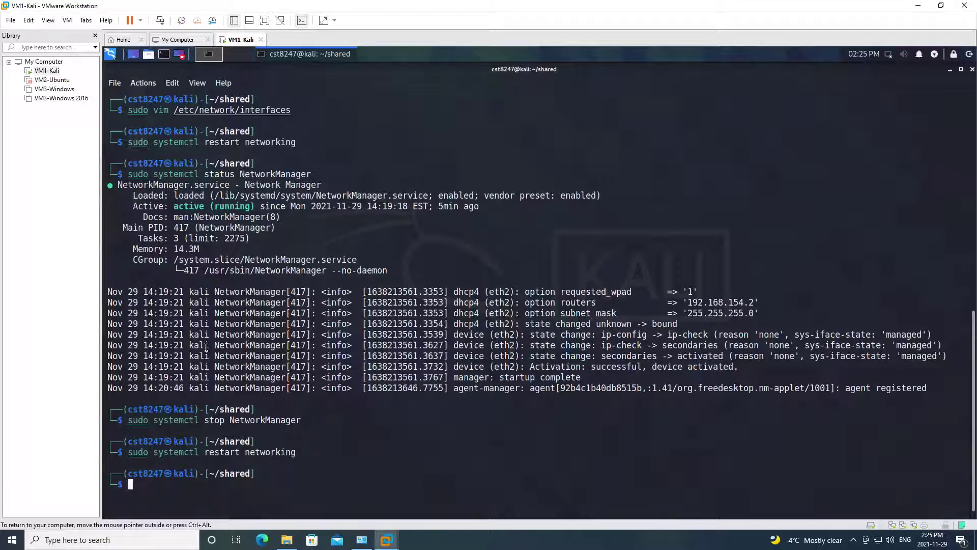
{"action": "key", "text": "ctrl+l"}
{"action": "type", "text": "ip -c a"}
{"action": "key", "text": "Return"}
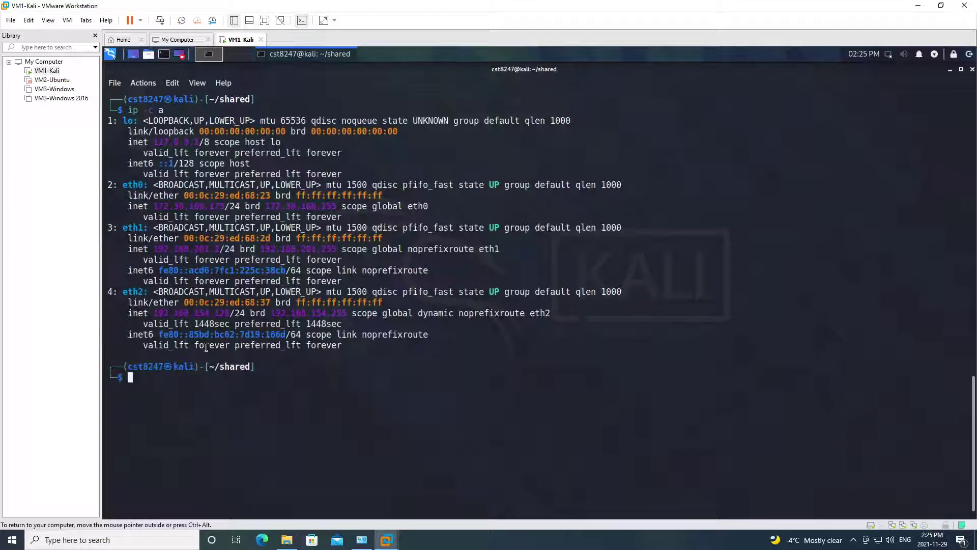
- Check the ip -c a listing showing eth0, eth1 and eth2 all in the UP state
{"action": "double_click", "coordinate": [494, 185]}
{"action": "double_click", "coordinate": [492, 228]}
{"action": "left_click_drag", "start_coordinate": [492, 292], "coordinate": [504, 292]}
{"action": "left_click_drag", "start_coordinate": [296, 423], "coordinate": [296, 431]}
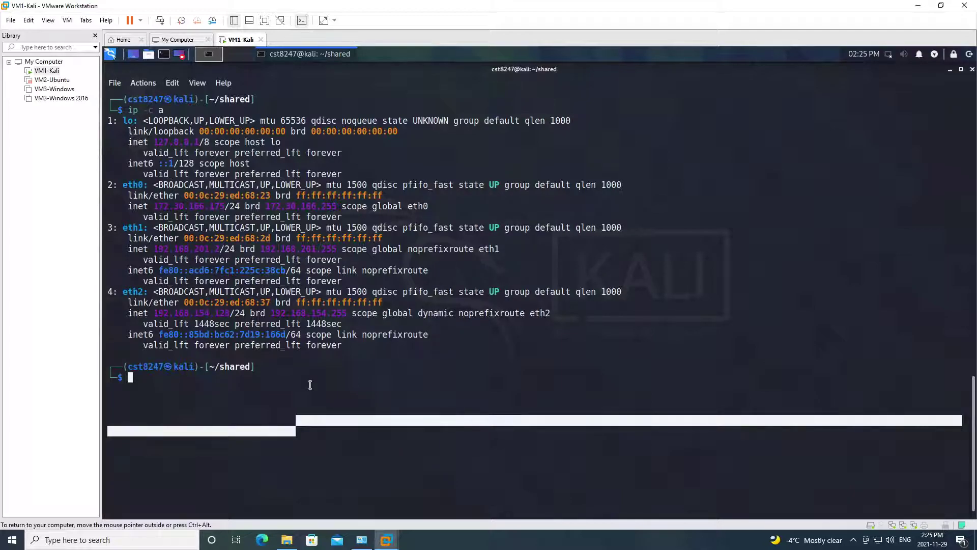
- Bring eth1 down with sudo ip link set dev eth1 down
{"action": "type", "text": "ifdown"}
{"action": "key", "text": "BackSpace"}
{"action": "key", "text": "BackSpace"}
{"action": "key", "text": "BackSpace"}
{"action": "key", "text": "BackSpace"}
{"action": "key", "text": "BackSpace"}
{"action": "type", "text": "p"}
{"action": "key", "text": "BackSpace"}
{"action": "key", "text": "BackSpace"}
{"action": "type", "text": "sudo ip link set dev eth"}
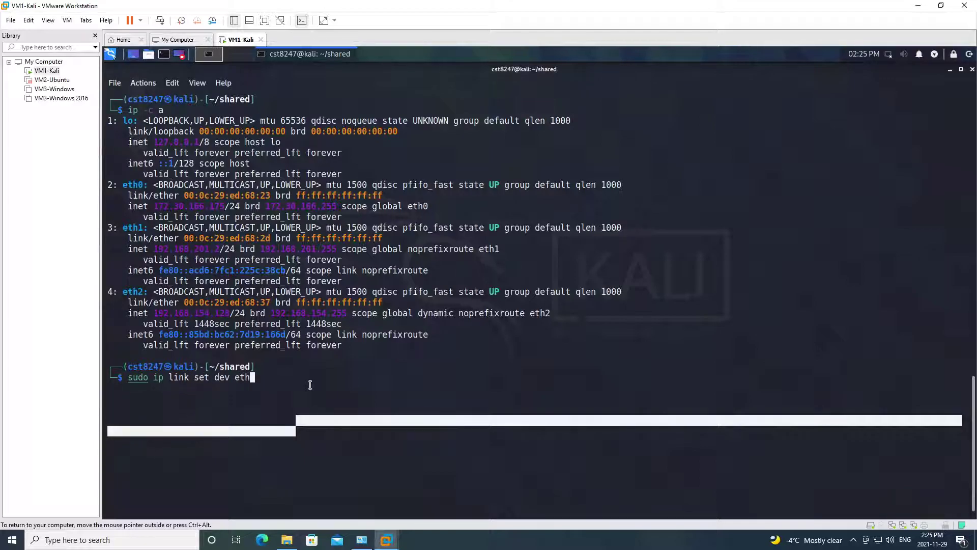
{"action": "type", "text": "1 down"}
{"action": "key", "text": "Return"}
- Reuse the previous command, changed to eth2, to bring eth2 down
{"action": "key", "text": "Up"}
{"action": "key", "text": "Left"}
{"action": "key", "text": "Left"}
{"action": "key", "text": "Left"}
{"action": "key", "text": "Left"}
{"action": "key", "text": "Left"}
{"action": "key", "text": "BackSpace"}
{"action": "type", "text": "2"}
{"action": "key", "text": "Right"}
{"action": "key", "text": "Right"}
{"action": "key", "text": "Right"}
{"action": "key", "text": "Right"}
{"action": "key", "text": "Right"}
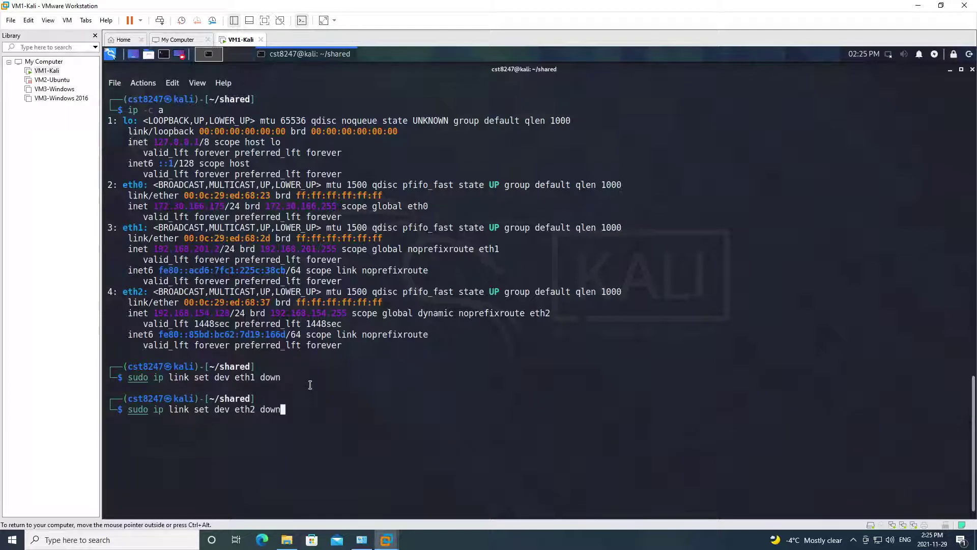
{"action": "key", "text": "Return"}
- Verify with ip -c a that eth1 and eth2 are DOWN and eth0 is up, then clear the terminal
{"action": "type", "text": "ip -c a"}
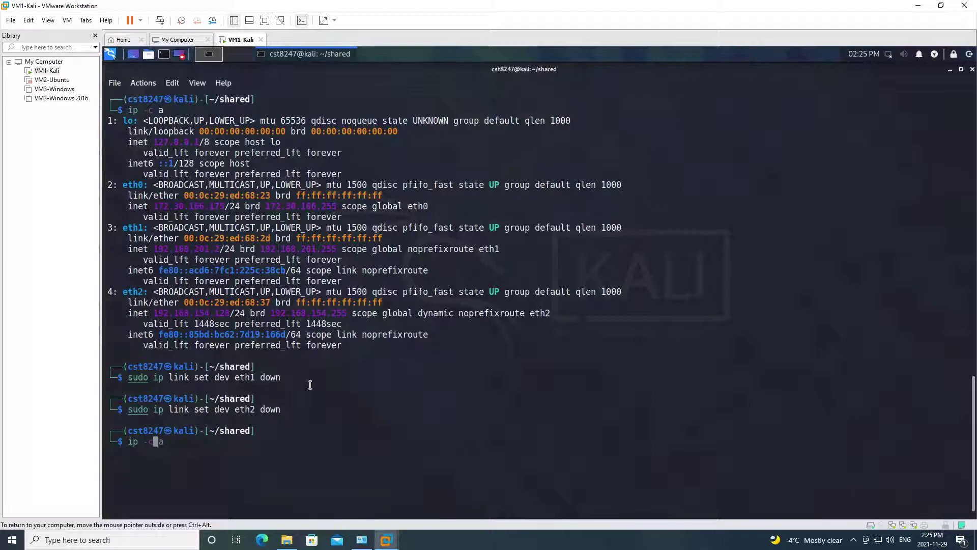
{"action": "key", "text": "ctrl+l"}
{"action": "key", "text": "Return"}
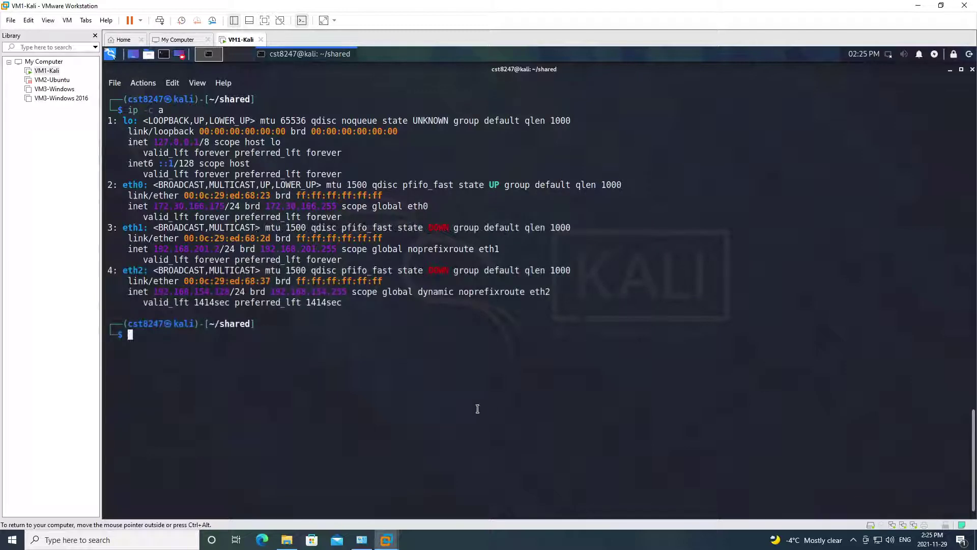
{"action": "double_click", "coordinate": [439, 227]}
{"action": "double_click", "coordinate": [436, 271]}
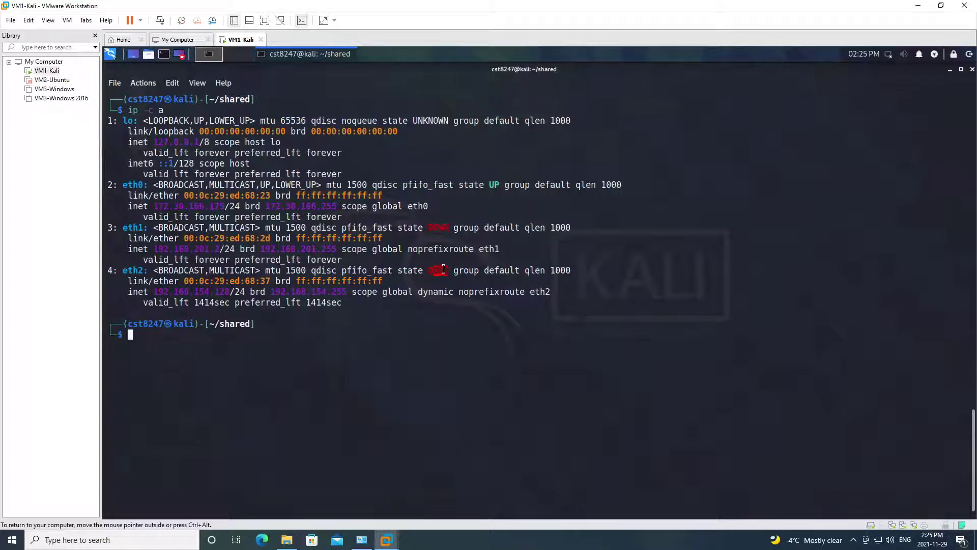
{"action": "triple_click", "coordinate": [129, 185]}
{"action": "left_click", "coordinate": [232, 238]}
{"action": "key", "text": "ctrl+l"}
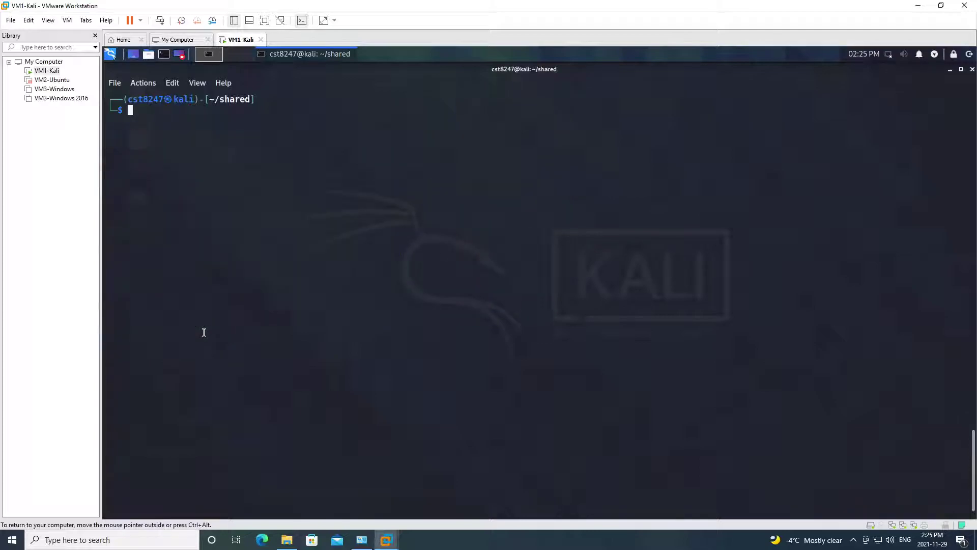
- Run sudo nmap -sn 172.30.166.125 -oA file-example from the Kali terminal
{"action": "type", "text": "su"}
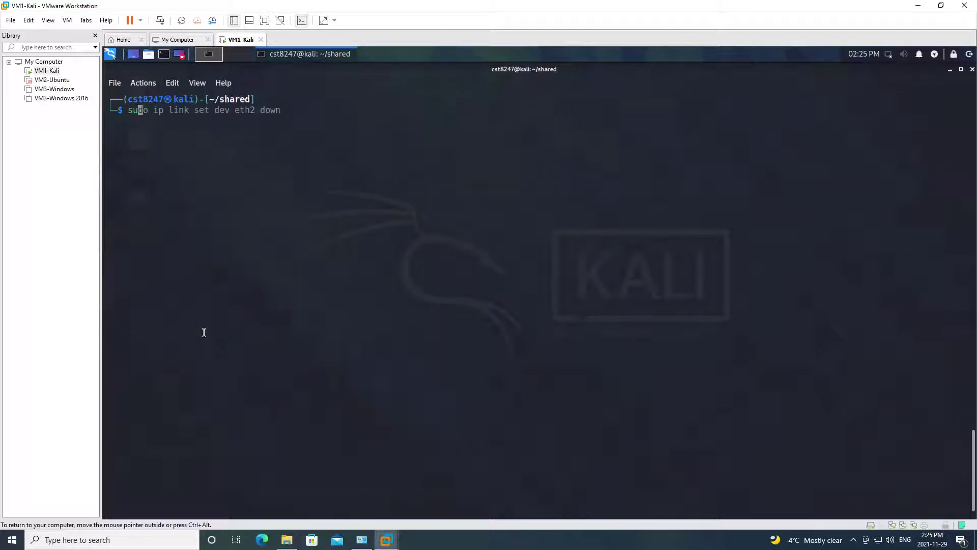
{"action": "type", "text": "do nmap -sn"}
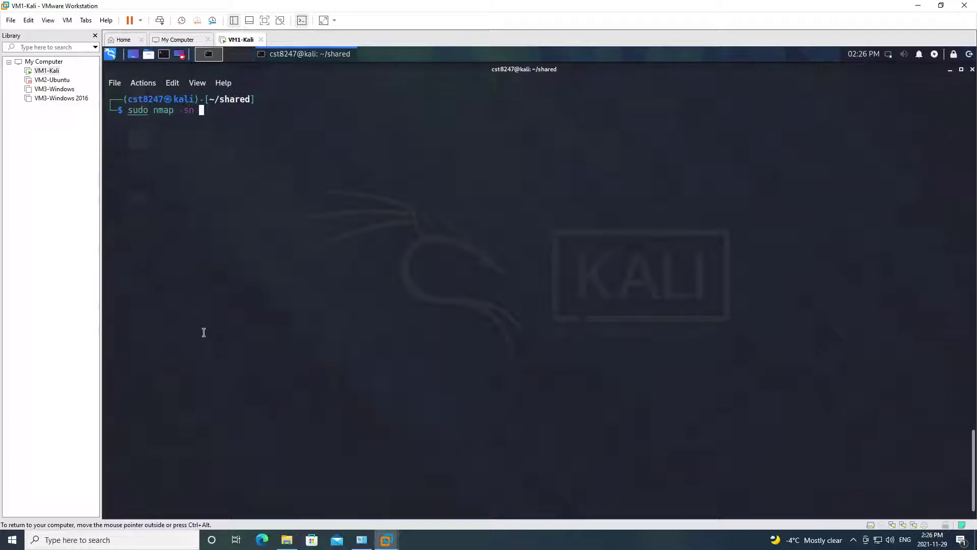
{"action": "type", "text": "172.30.166.125"}
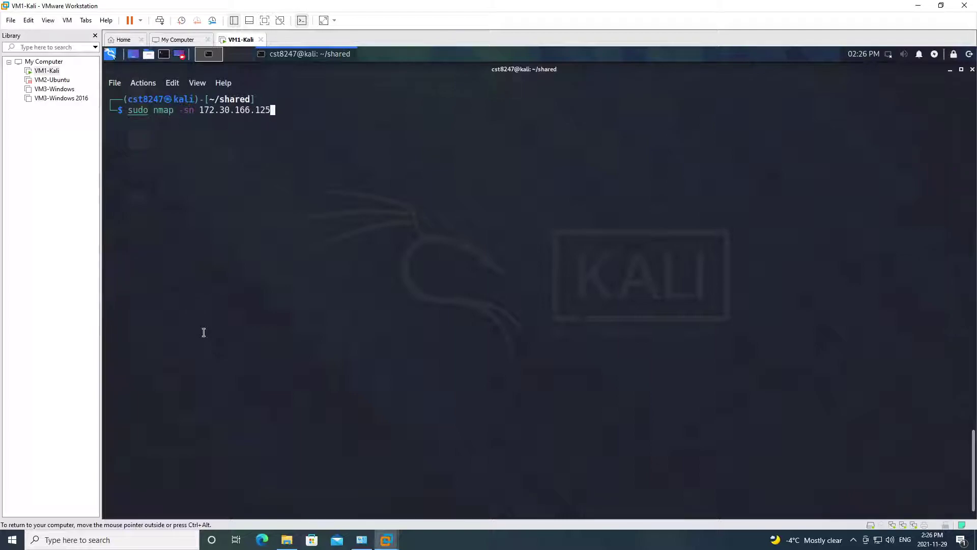
{"action": "type", "text": " -oA file-example"}
{"action": "key", "text": "Return"}
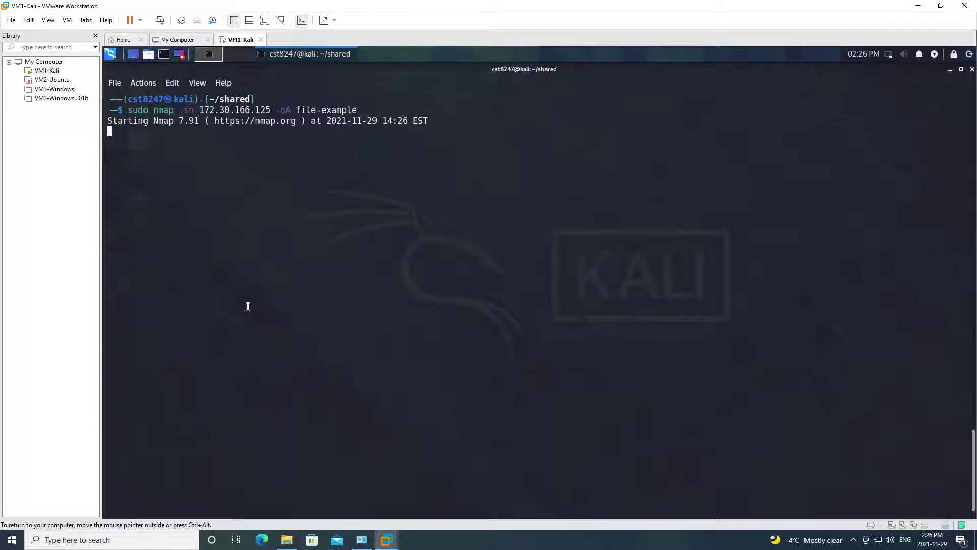
- In a new terminal tab, cd into shared and create an empty file named test
{"action": "left_click", "coordinate": [114, 83]}
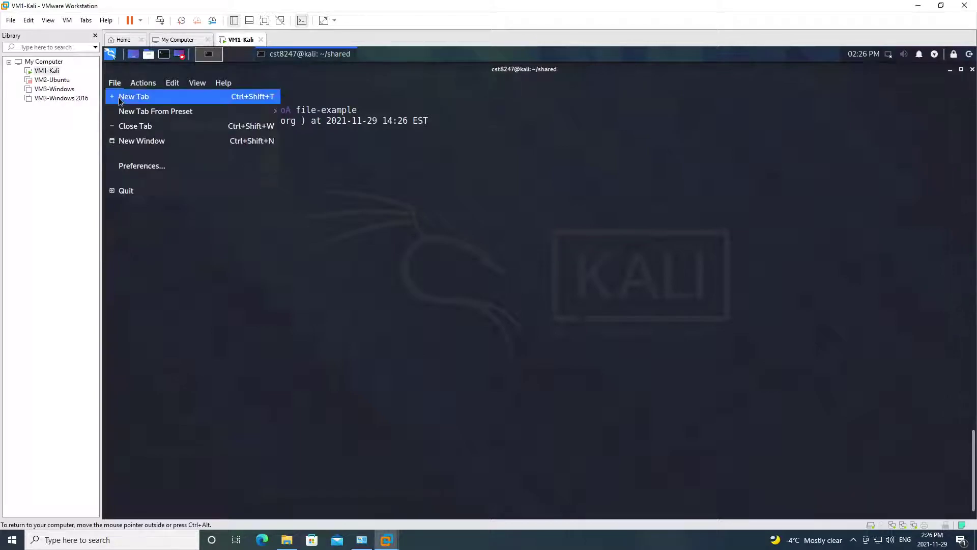
{"action": "left_click", "coordinate": [120, 100]}
{"action": "type", "text": "cd shared"}
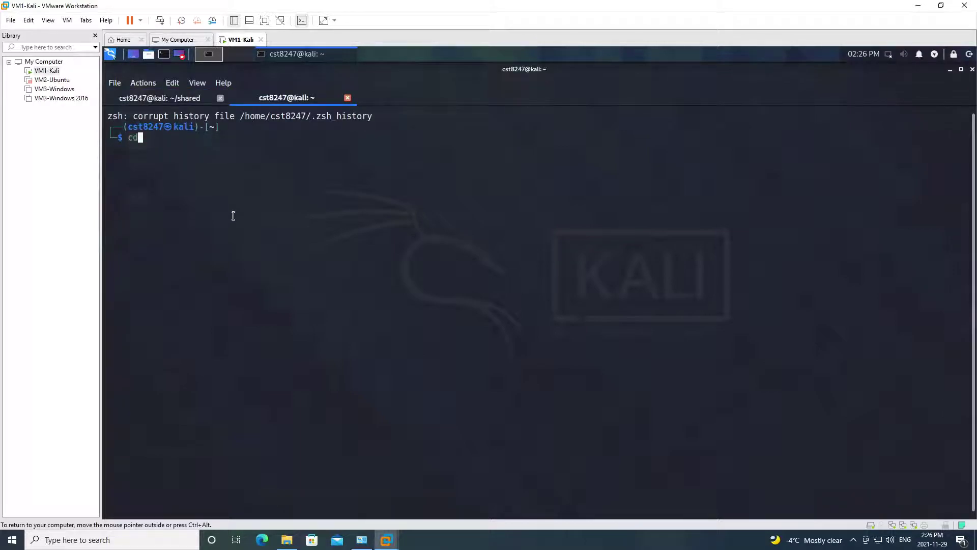
{"action": "key", "text": "Return"}
{"action": "type", "text": "touch tyes"}
{"action": "key", "text": "BackSpace"}
{"action": "key", "text": "BackSpace"}
{"action": "key", "text": "BackSpace"}
{"action": "type", "text": "est"}
{"action": "key", "text": "Return"}
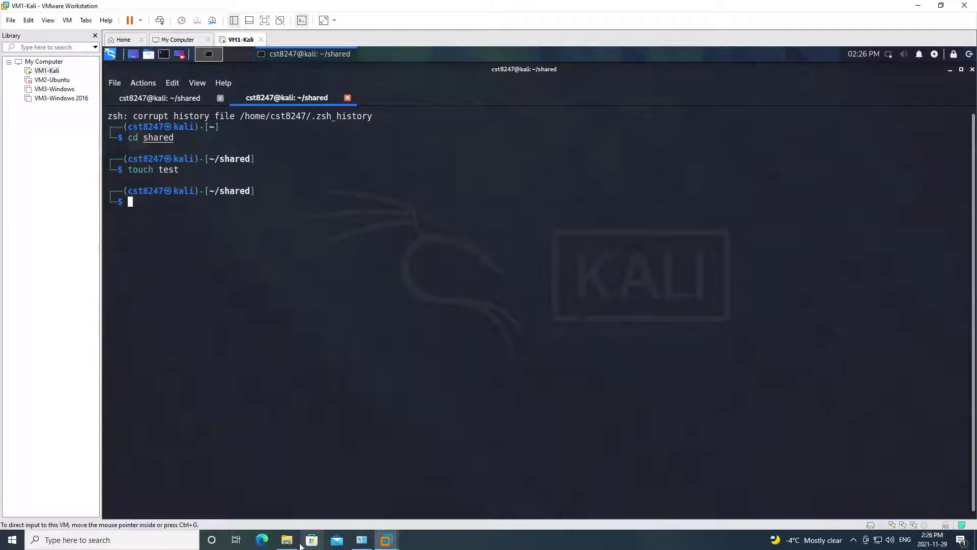
- Confirm test appears in the host's shared folder, then create test2 in Kali
{"action": "left_click", "coordinate": [287, 540]}
{"action": "left_click", "coordinate": [196, 237]}
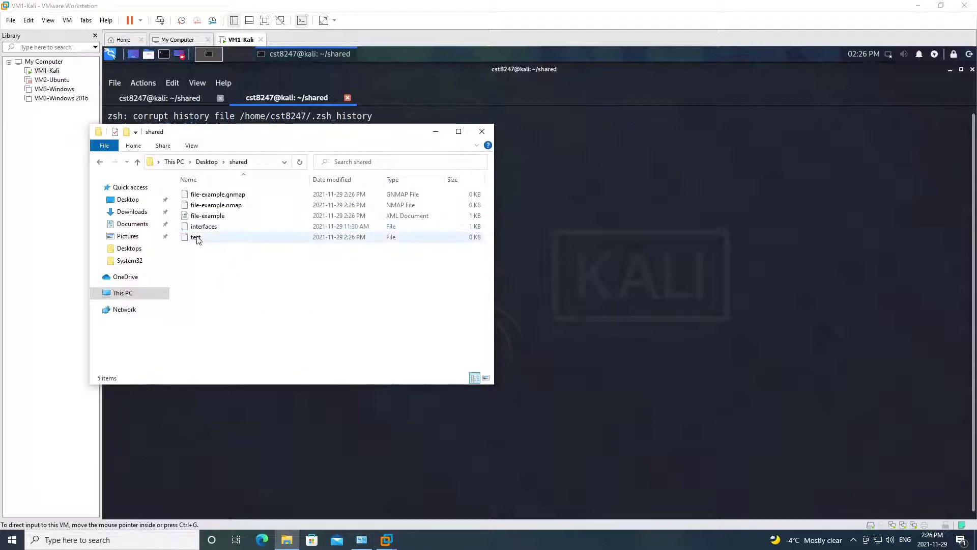
{"action": "left_click_drag", "start_coordinate": [272, 132], "coordinate": [538, 100]}
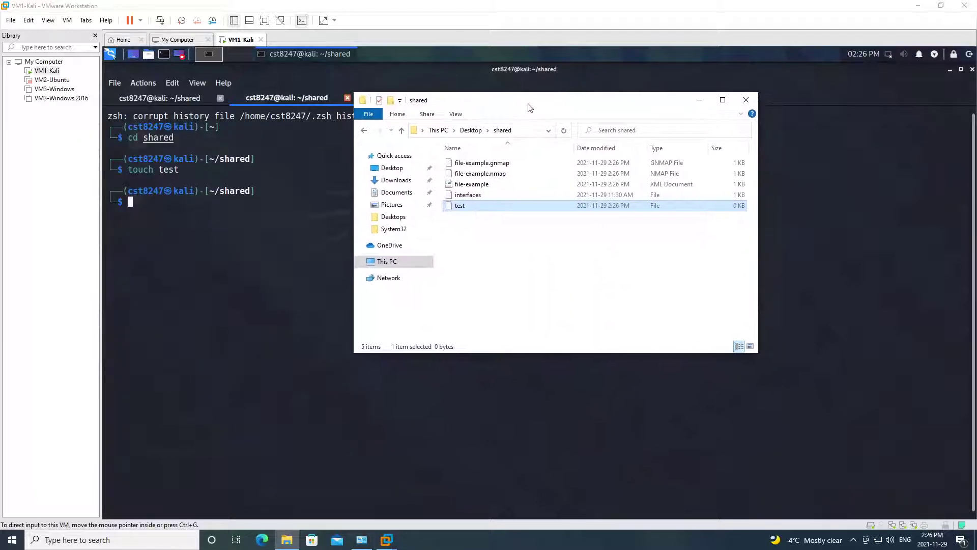
{"action": "left_click", "coordinate": [268, 249]}
{"action": "key", "text": "Up"}
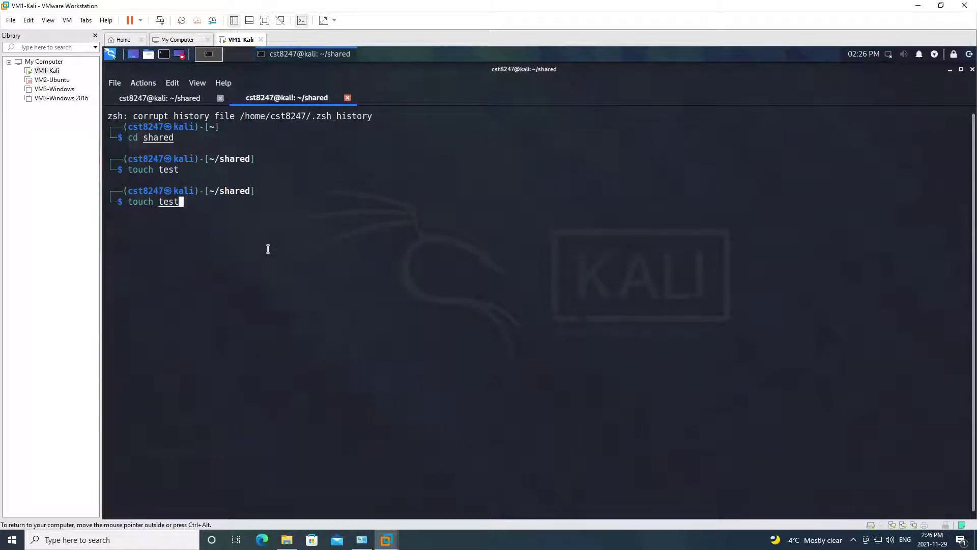
{"action": "type", "text": "2"}
{"action": "key", "text": "Return"}
- Verify the new test2 file shows up in the host's shared folder
{"action": "key", "text": "ctrl+alt"}
{"action": "left_click", "coordinate": [286, 540]}
{"action": "left_click", "coordinate": [461, 206]}
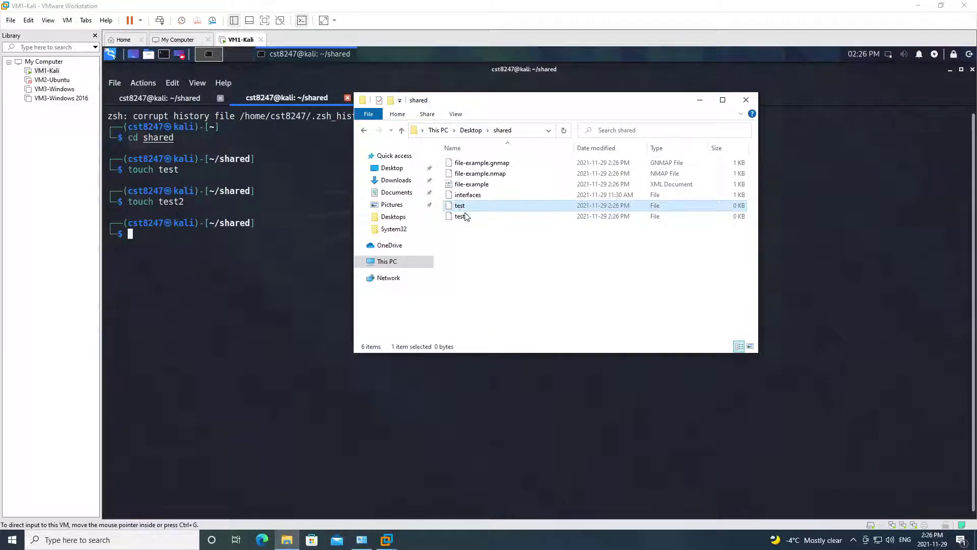
{"action": "left_click", "coordinate": [465, 217]}
{"action": "left_click", "coordinate": [491, 238]}
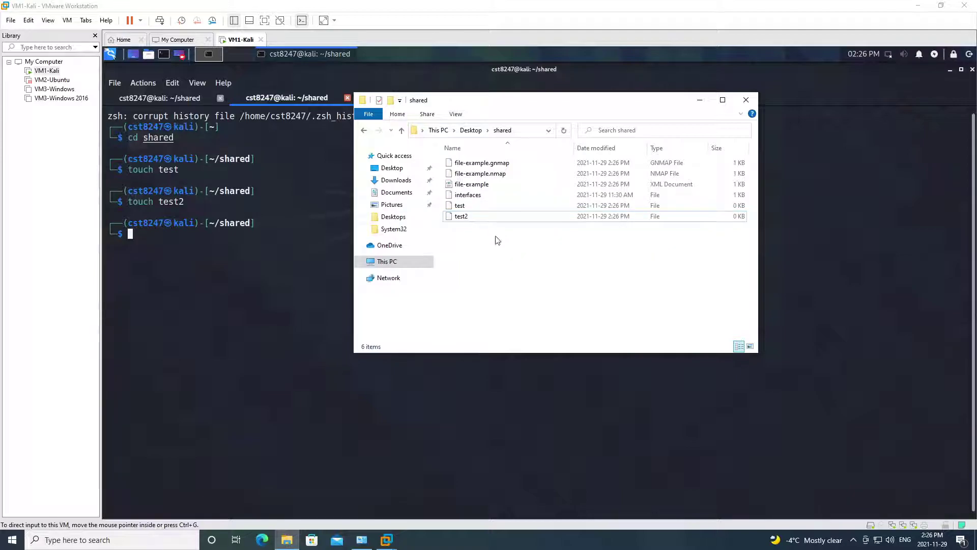
- Rename the host's interfaces file to interfaces.back
{"action": "left_click", "coordinate": [484, 196]}
{"action": "left_click", "coordinate": [489, 195]}
{"action": "left_click", "coordinate": [489, 195]}
{"action": "type", "text": ".back"}
{"action": "key", "text": "Return"}
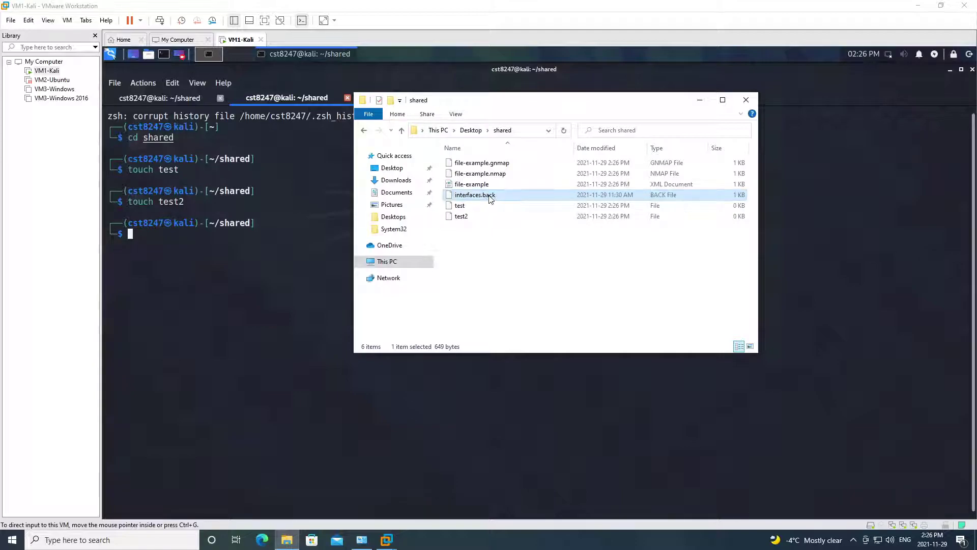
{"action": "left_click", "coordinate": [261, 294]}
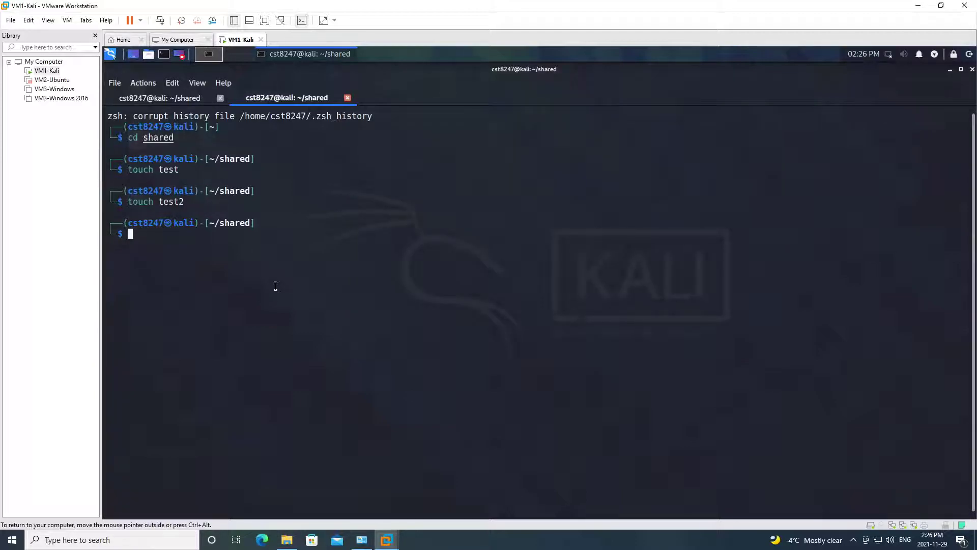
- Open /etc/network/interfaces in vim with sudo, then quit without changes using :q
{"action": "type", "text": "sudo "}
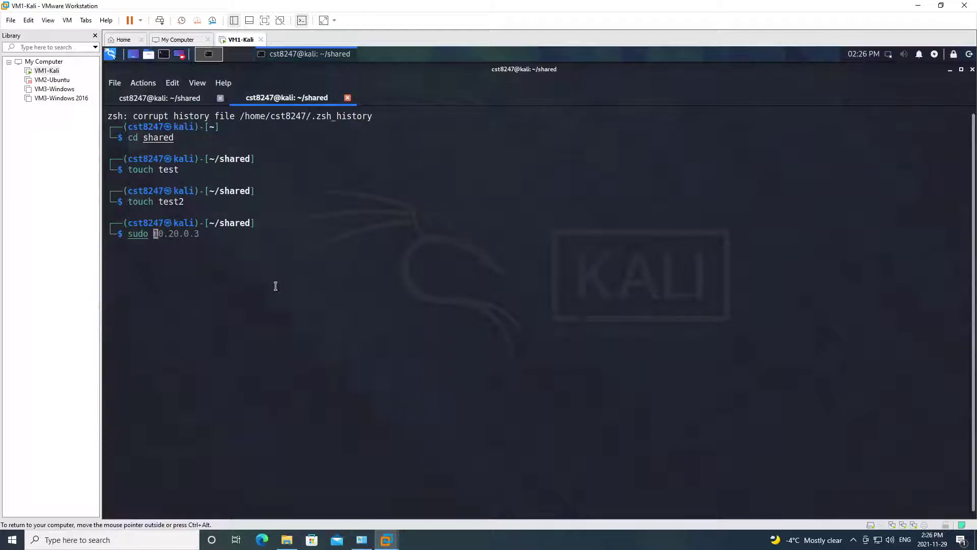
{"action": "type", "text": "vim /etc/network/interfaces"}
{"action": "key", "text": "Return"}
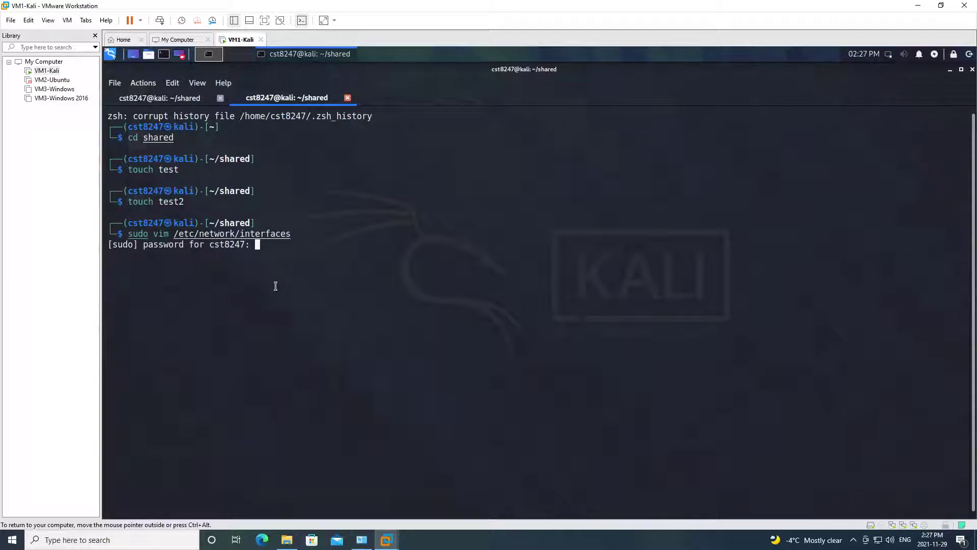
{"action": "key", "text": "Return"}
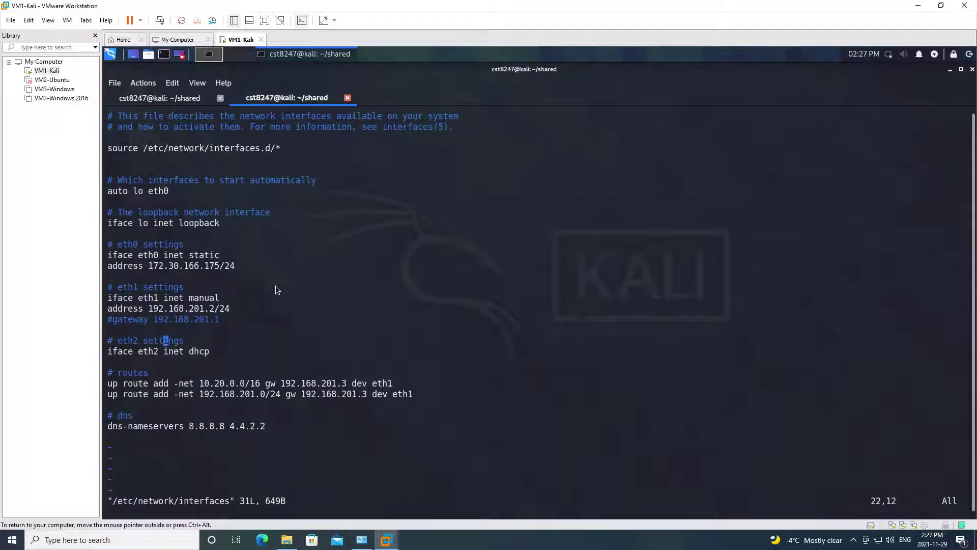
{"action": "type", "text": ":q"}
{"action": "key", "text": "Return"}
- Copy /etc/network/interfaces into ~/shared so it appears in the host's shared folder
{"action": "type", "text": "cp /etc/network/interfaces "}
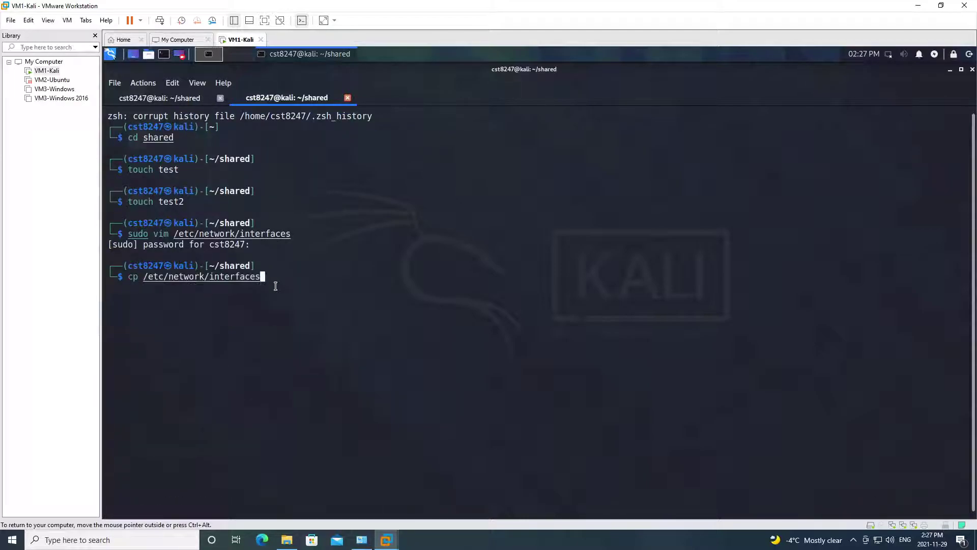
{"action": "type", "text": "~/shared"}
{"action": "key", "text": "Return"}
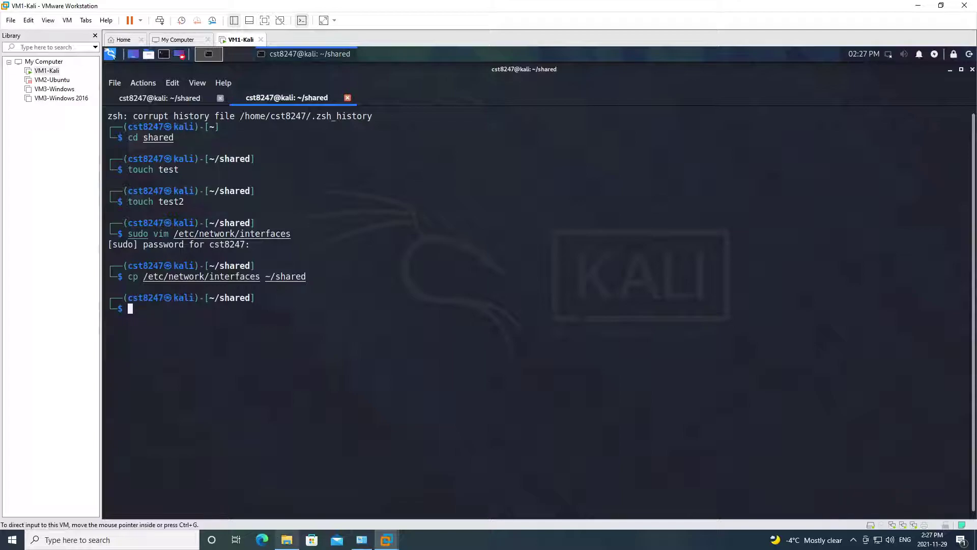
{"action": "left_click", "coordinate": [287, 540]}
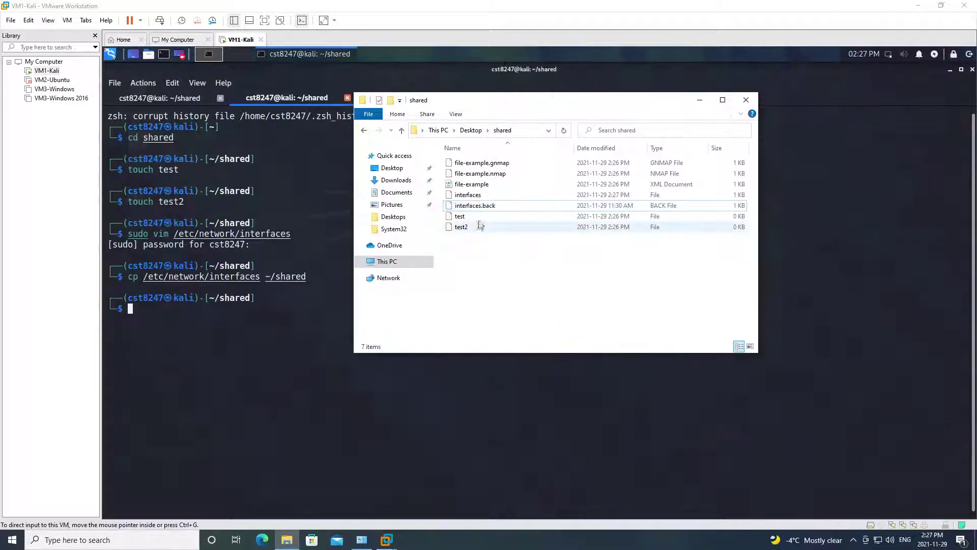
- Copy the interfaces file from the shared folder
{"action": "right_click", "coordinate": [486, 189]}
{"action": "left_click", "coordinate": [469, 195]}
{"action": "right_click", "coordinate": [468, 197]}
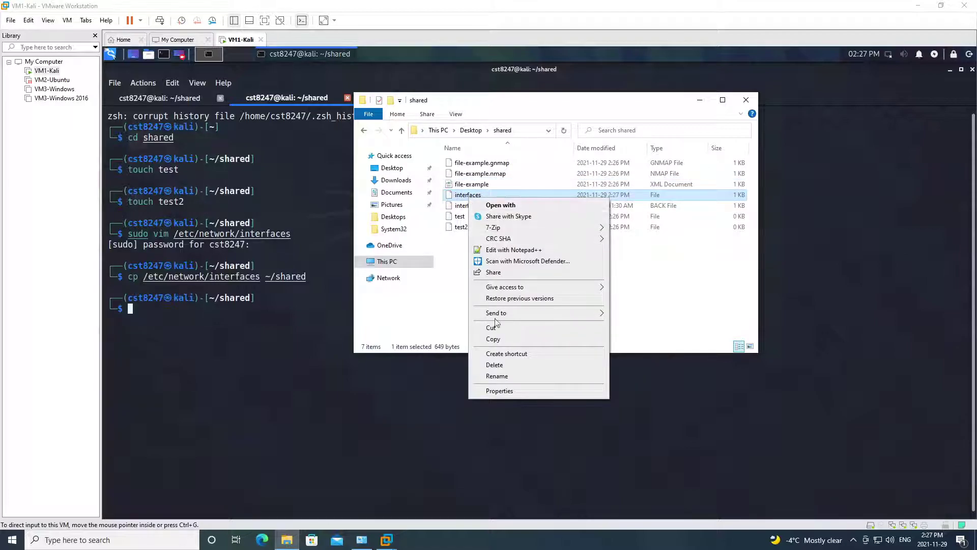
{"action": "left_click", "coordinate": [493, 339]}
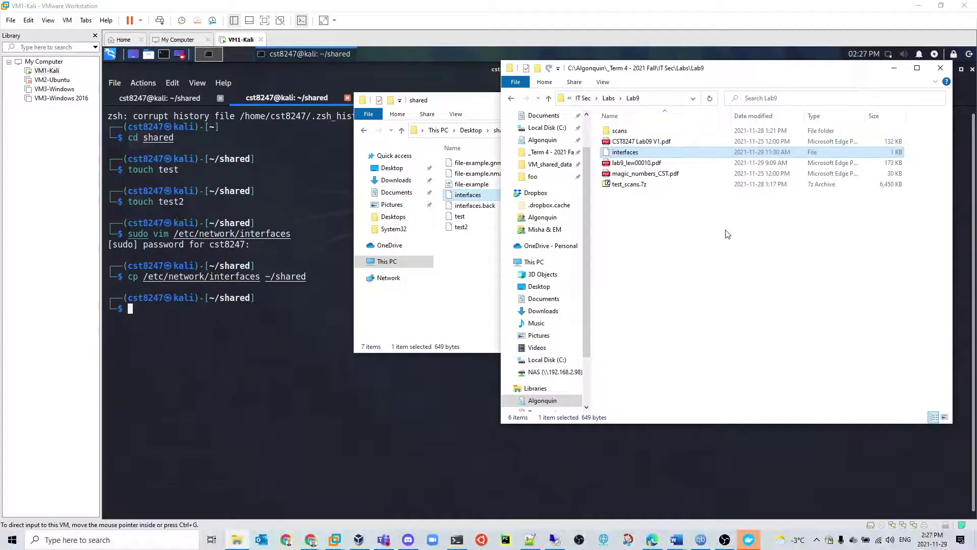
- Create a new folder named test inside Lab9
{"action": "left_click", "coordinate": [661, 202]}
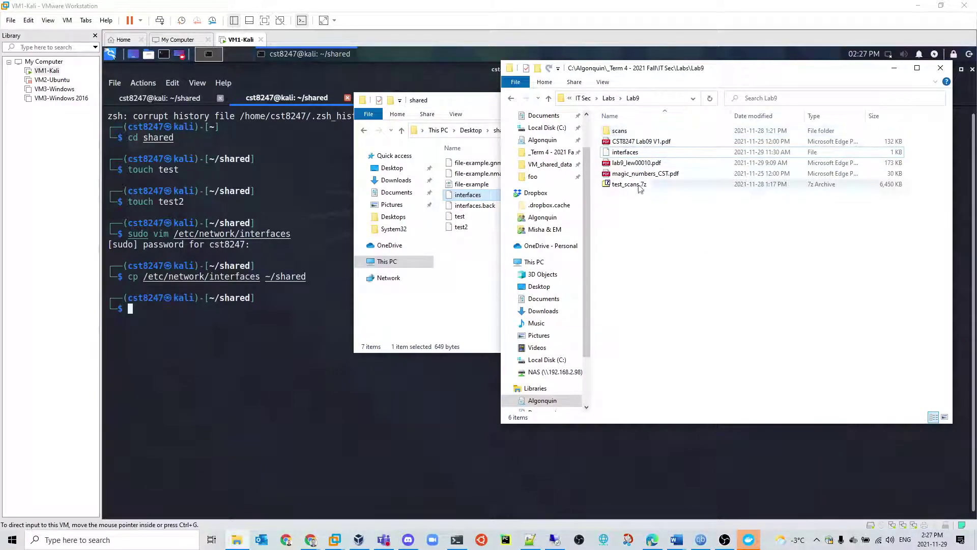
{"action": "right_click", "coordinate": [642, 228]}
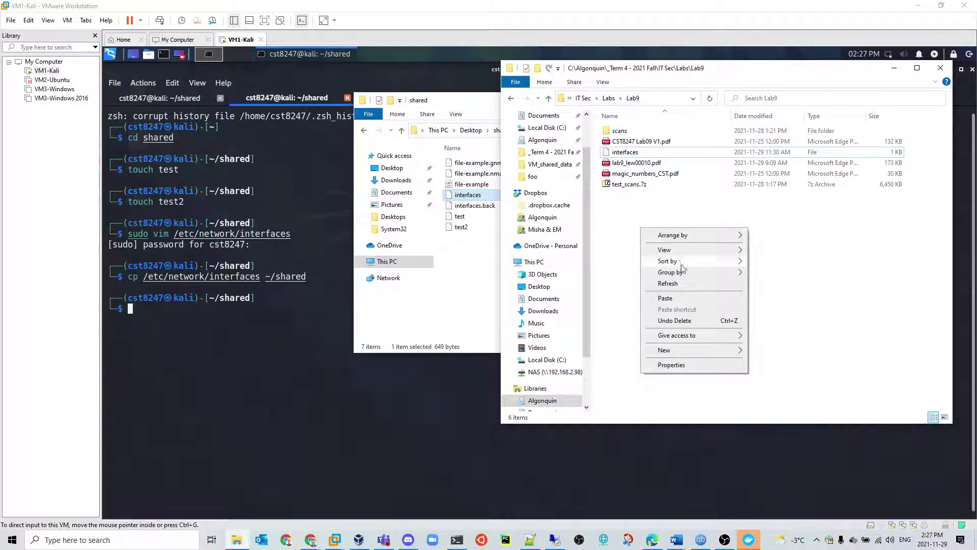
{"action": "mouse_move", "coordinate": [674, 354]}
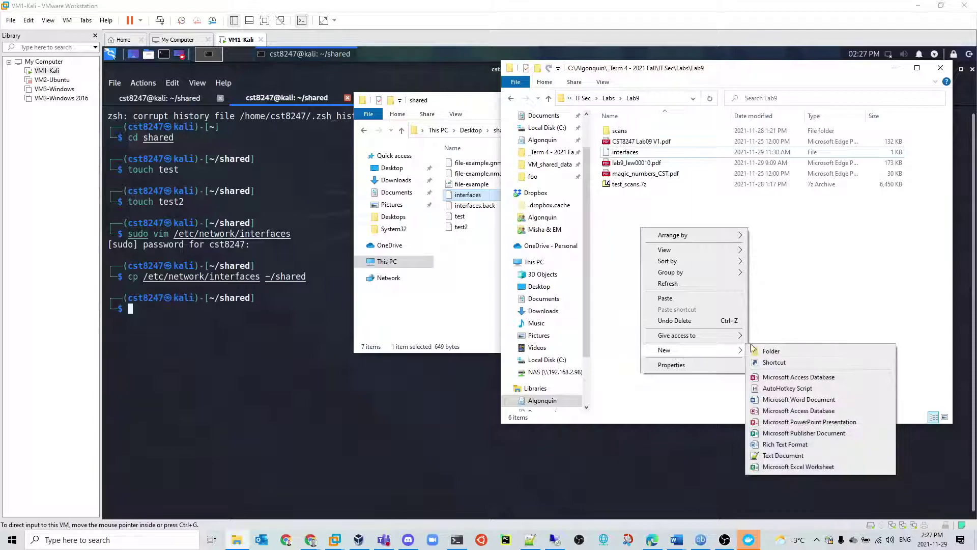
{"action": "left_click", "coordinate": [766, 351]}
{"action": "type", "text": "test"}
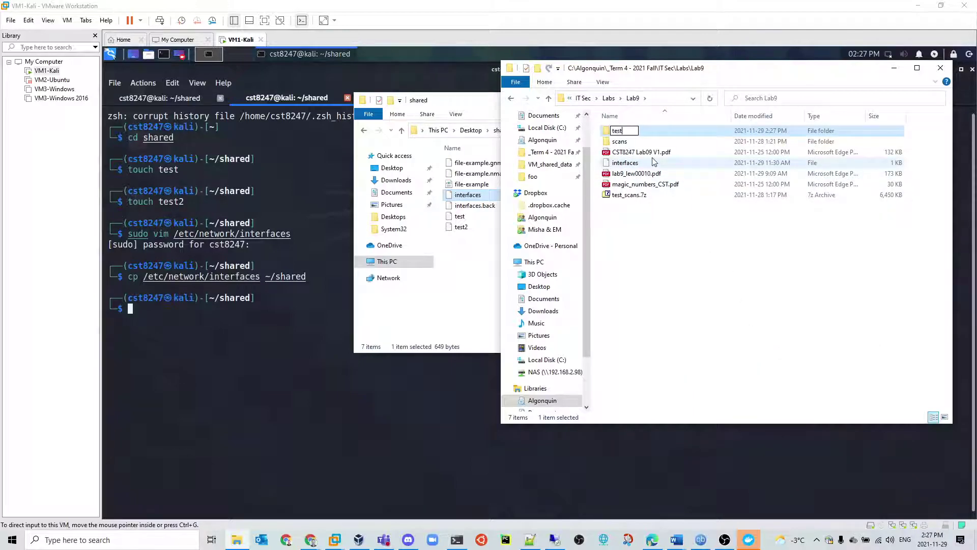
{"action": "left_click", "coordinate": [656, 137]}
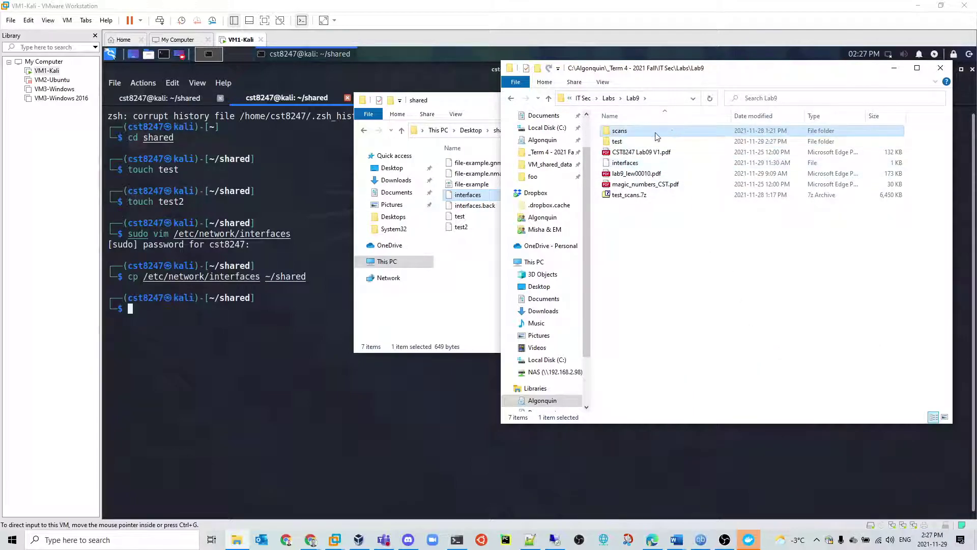
- Paste interfaces into the test folder and close that window
{"action": "double_click", "coordinate": [640, 141]}
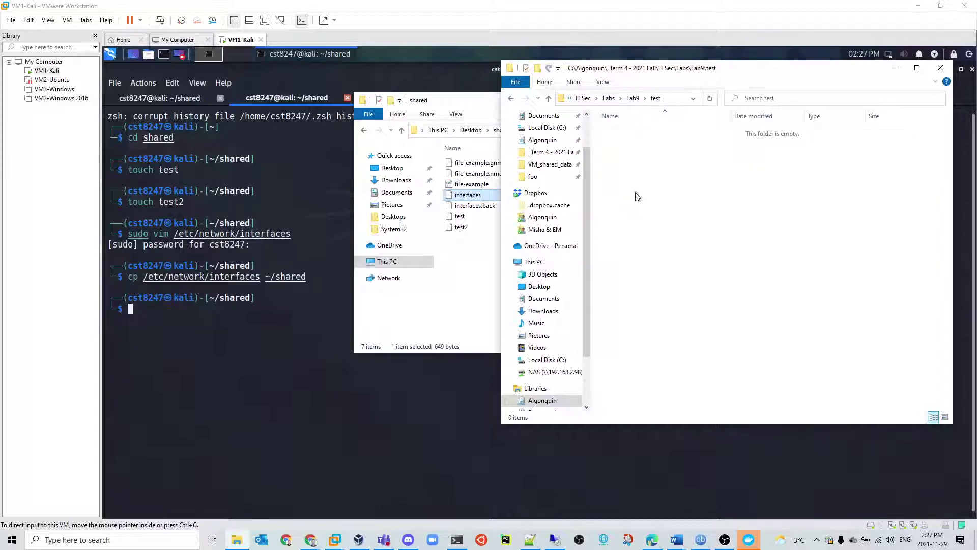
{"action": "right_click", "coordinate": [638, 196]}
{"action": "left_click", "coordinate": [667, 261]}
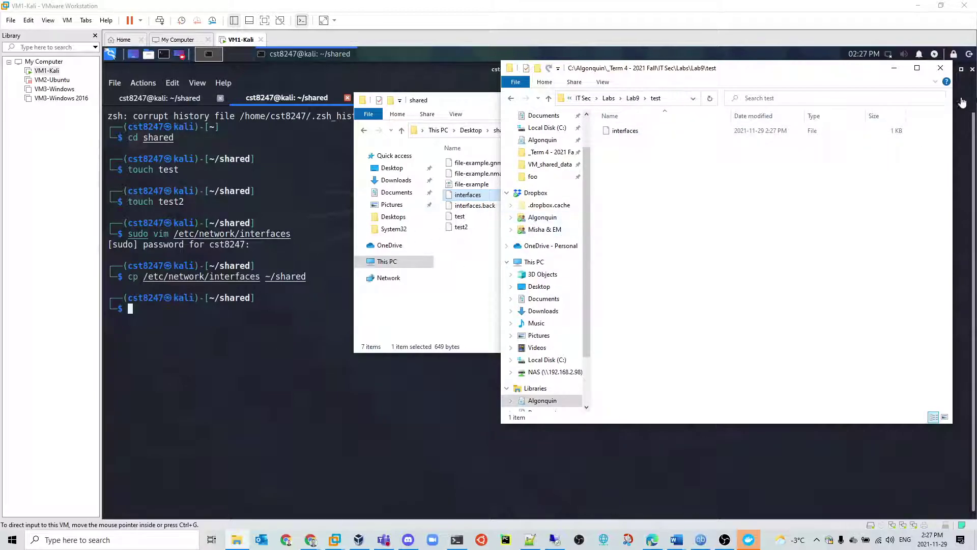
{"action": "left_click", "coordinate": [940, 68]}
- Delete interfaces, interfaces.back, test and test2 from the shared folder
{"action": "left_click", "coordinate": [499, 277]}
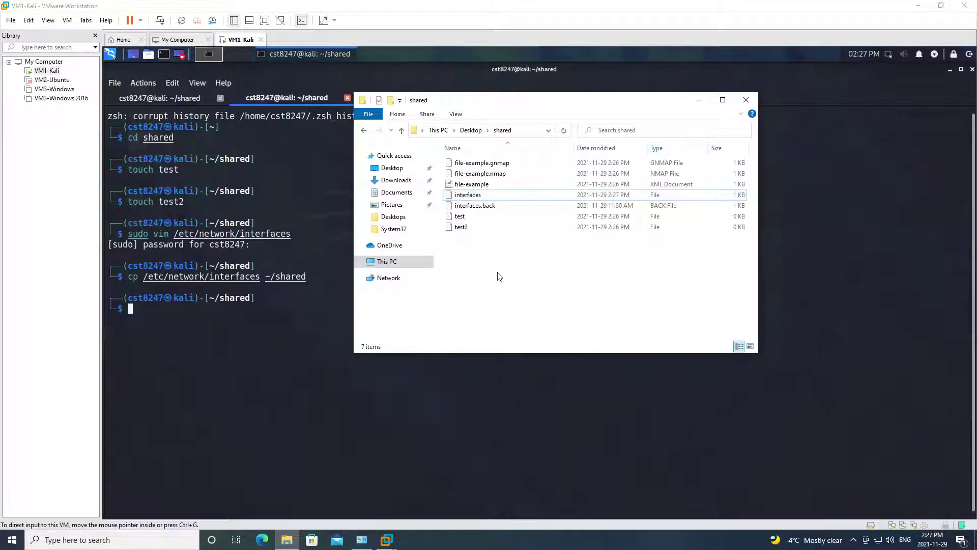
{"action": "left_click", "coordinate": [466, 162]}
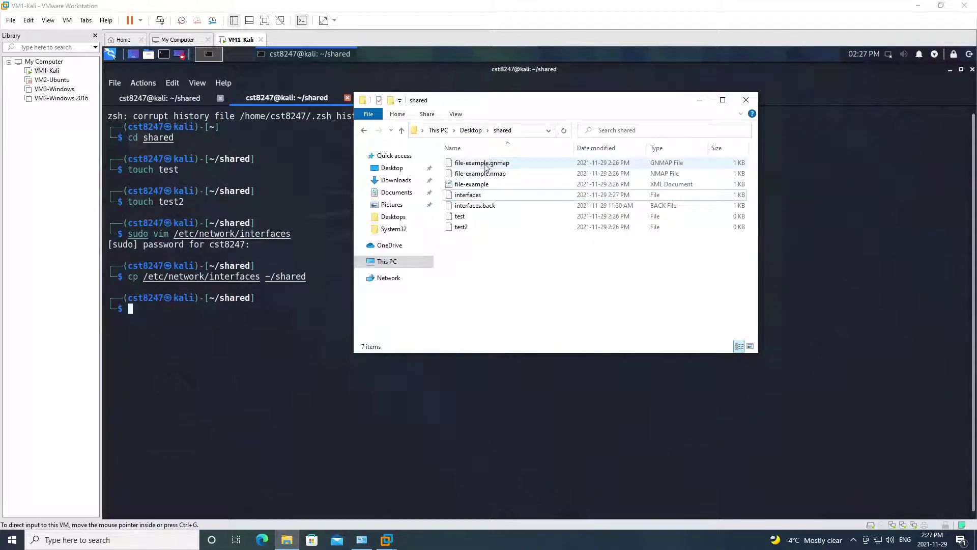
{"action": "left_click", "coordinate": [468, 195]}
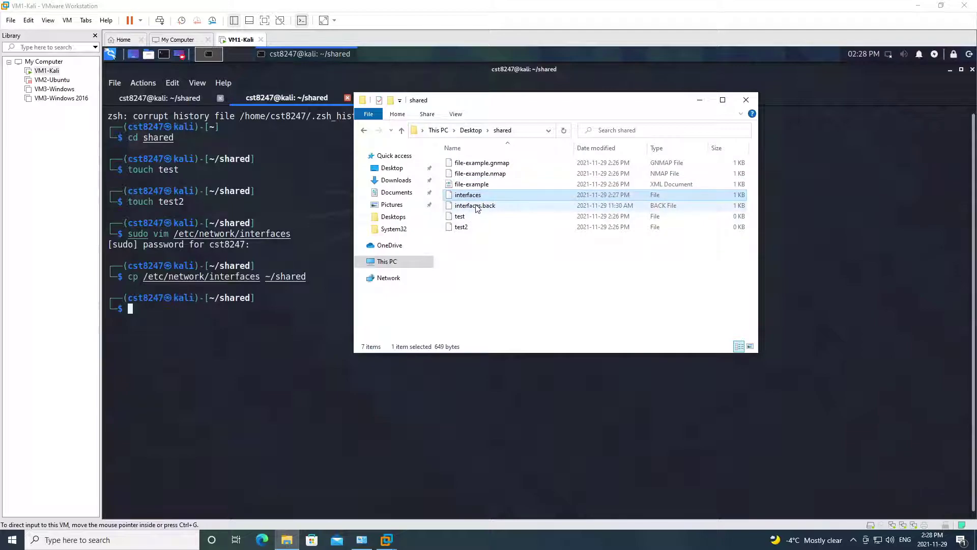
{"action": "left_click", "coordinate": [477, 205], "text": "ctrl"}
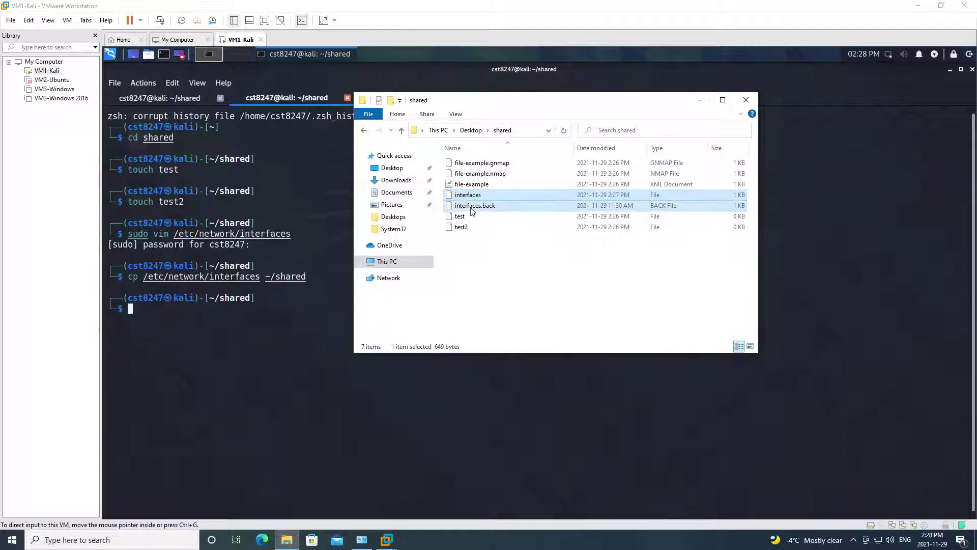
{"action": "left_click", "coordinate": [460, 217], "text": "ctrl"}
{"action": "left_click", "coordinate": [462, 227], "text": "ctrl"}
{"action": "key", "text": "Delete"}
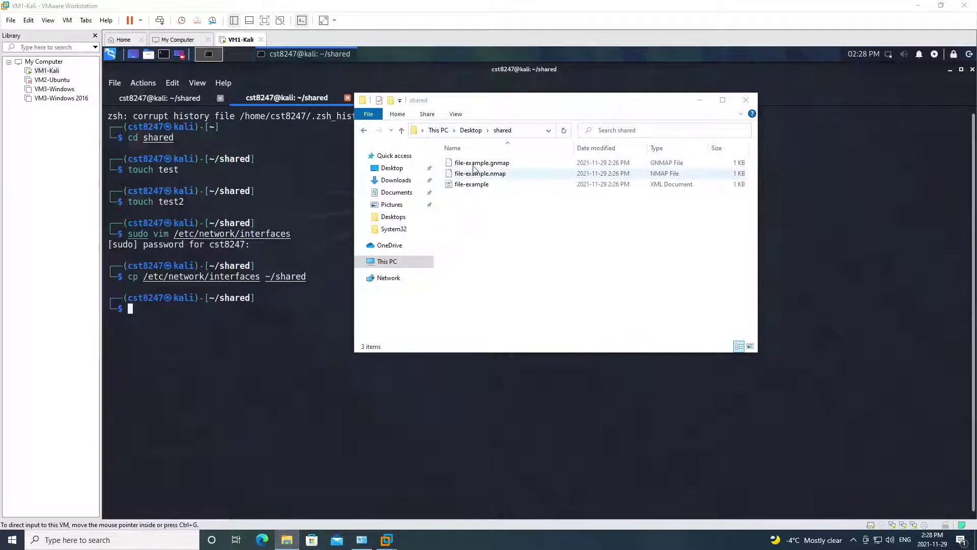
- Review the nmap scan output, including host latency and MAC address, in the Kali terminal
{"action": "left_click", "coordinate": [161, 96]}
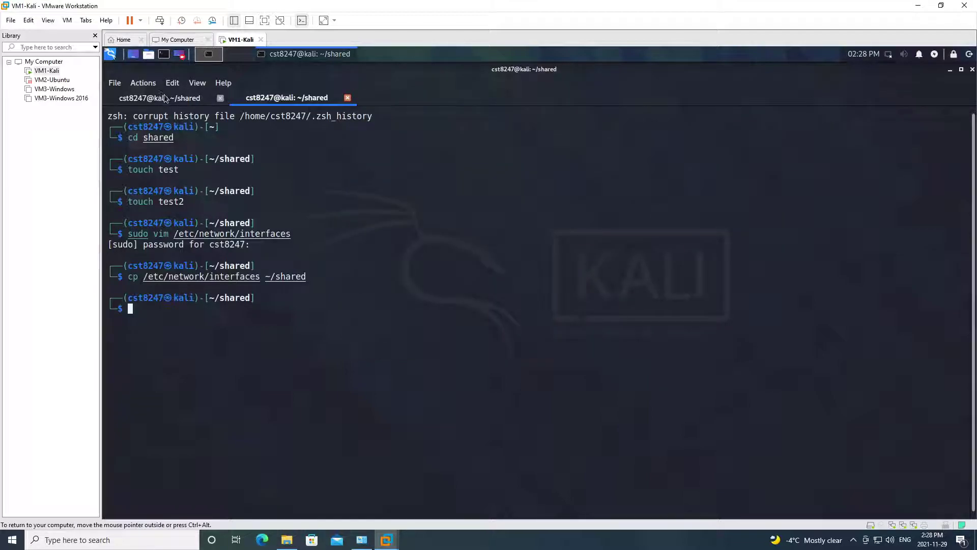
{"action": "left_click", "coordinate": [165, 98]}
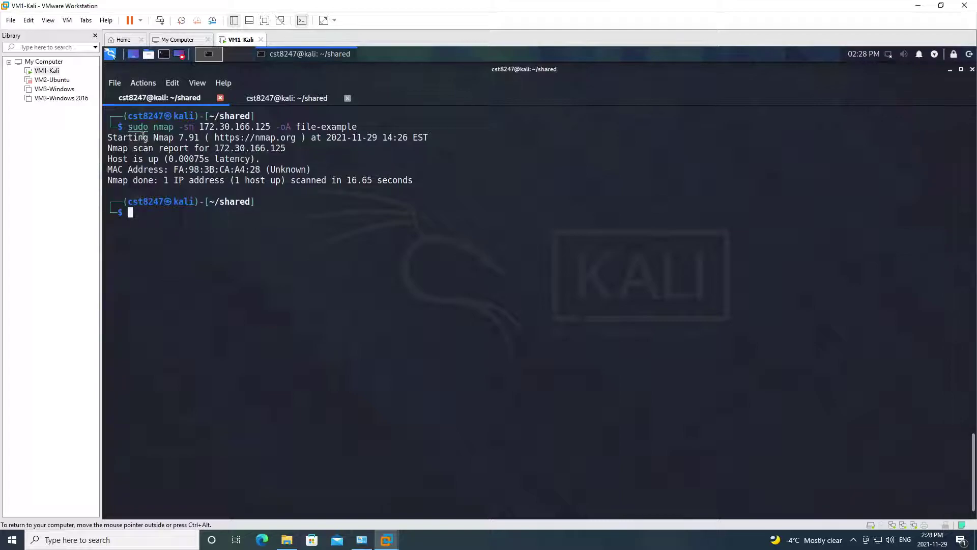
{"action": "left_click_drag", "start_coordinate": [115, 137], "coordinate": [277, 138]}
{"action": "left_click", "coordinate": [346, 160]}
{"action": "left_click_drag", "start_coordinate": [133, 161], "coordinate": [251, 169]}
{"action": "left_click", "coordinate": [205, 174]}
- Go up from the shared folder to the host Desktop folder in File Explorer
{"action": "left_click", "coordinate": [286, 540]}
{"action": "left_click_drag", "start_coordinate": [511, 227], "coordinate": [487, 186]}
{"action": "left_click", "coordinate": [470, 130]}
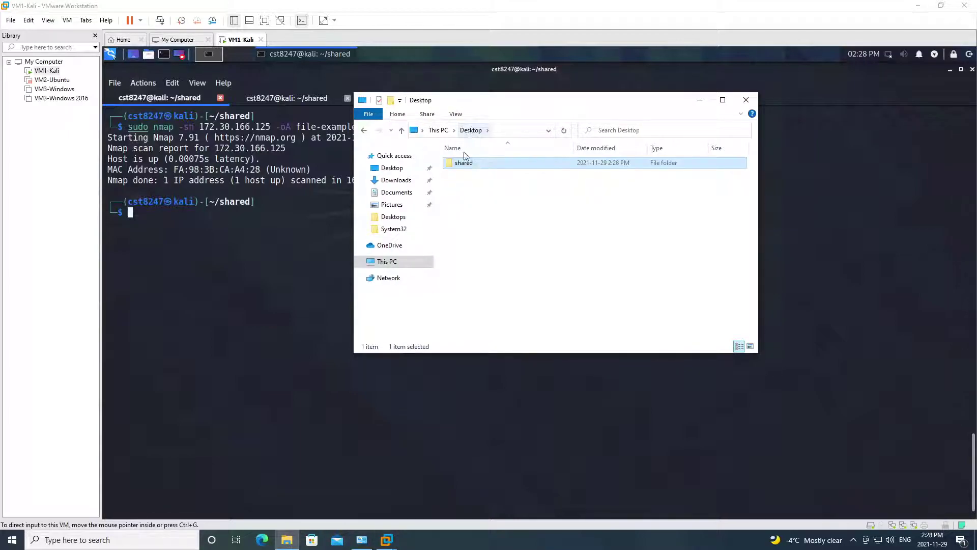
{"action": "right_click", "coordinate": [493, 165]}
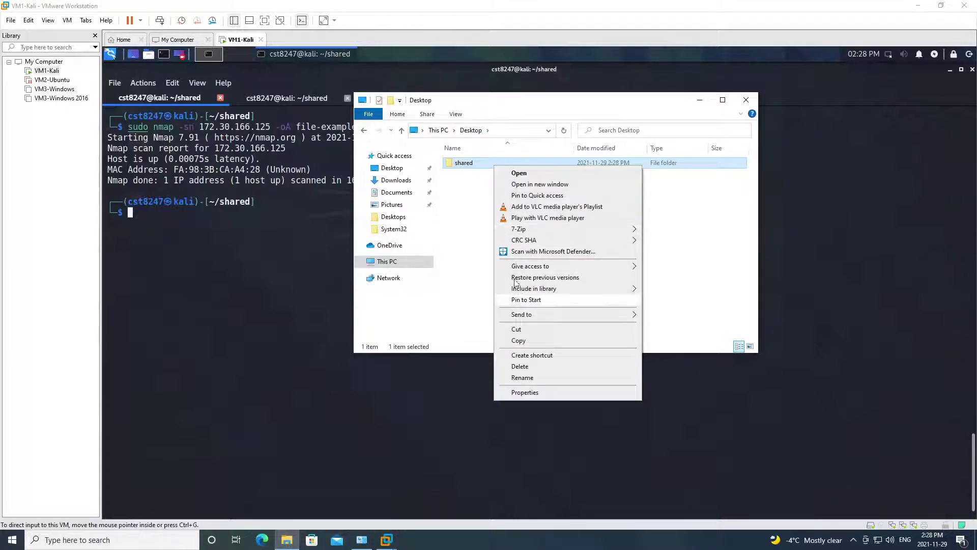
{"action": "left_click", "coordinate": [484, 222]}
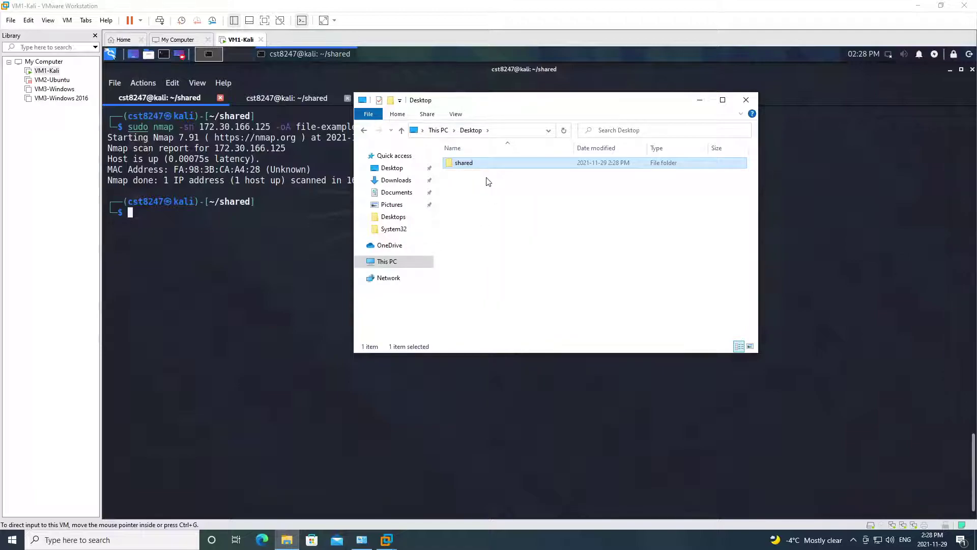